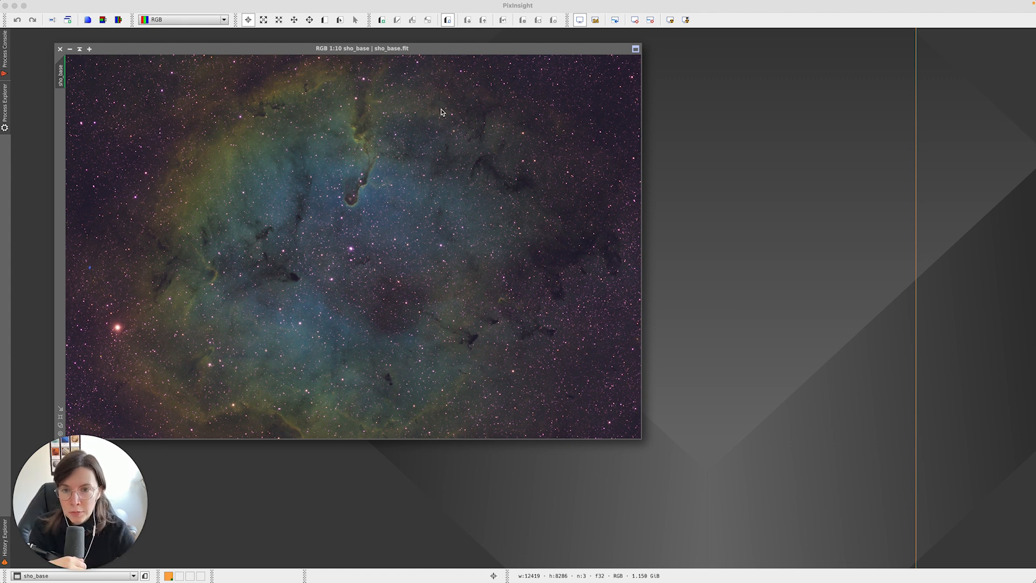
- Reposition the sho_base image in the workspace and open the StarXTerminator process
{"action": "left_click_drag", "start_coordinate": [467, 55], "coordinate": [596, 75]}
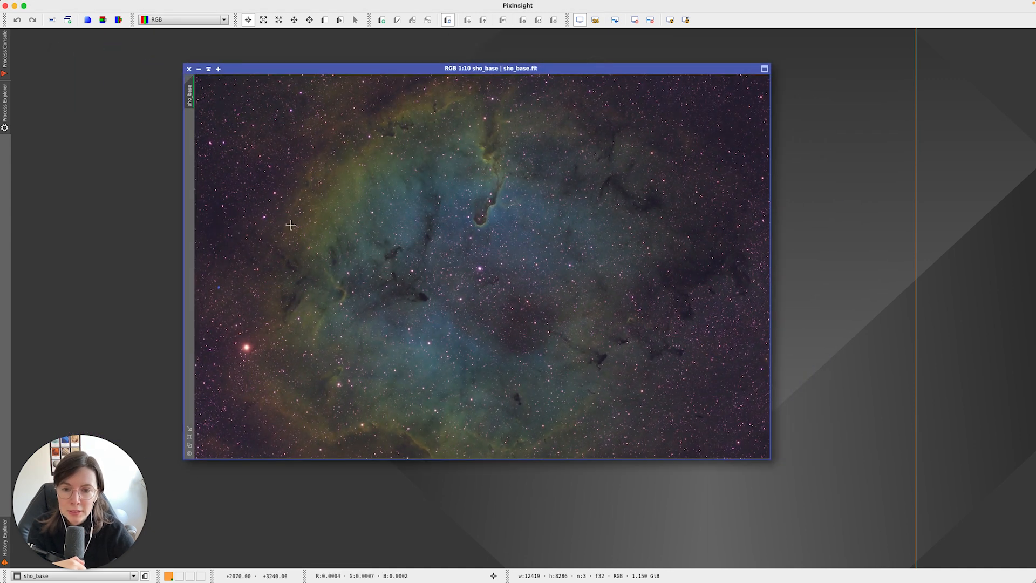
{"action": "mouse_move", "coordinate": [431, 67]}
{"action": "left_mouse_down"}
{"action": "mouse_move", "coordinate": [408, 62]}
{"action": "mouse_move", "coordinate": [426, 71]}
{"action": "left_mouse_up"}
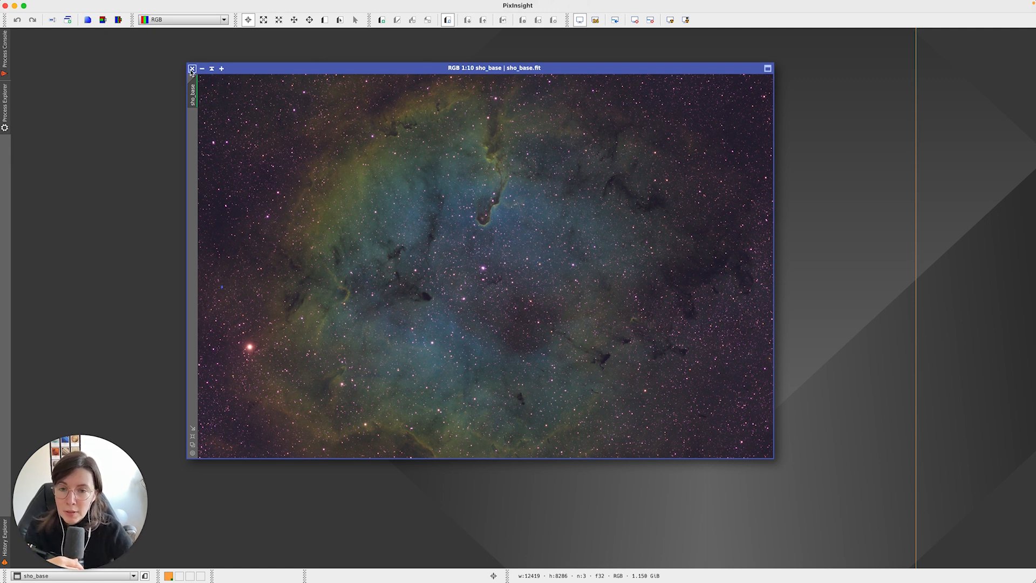
{"action": "mouse_move", "coordinate": [238, 2]}
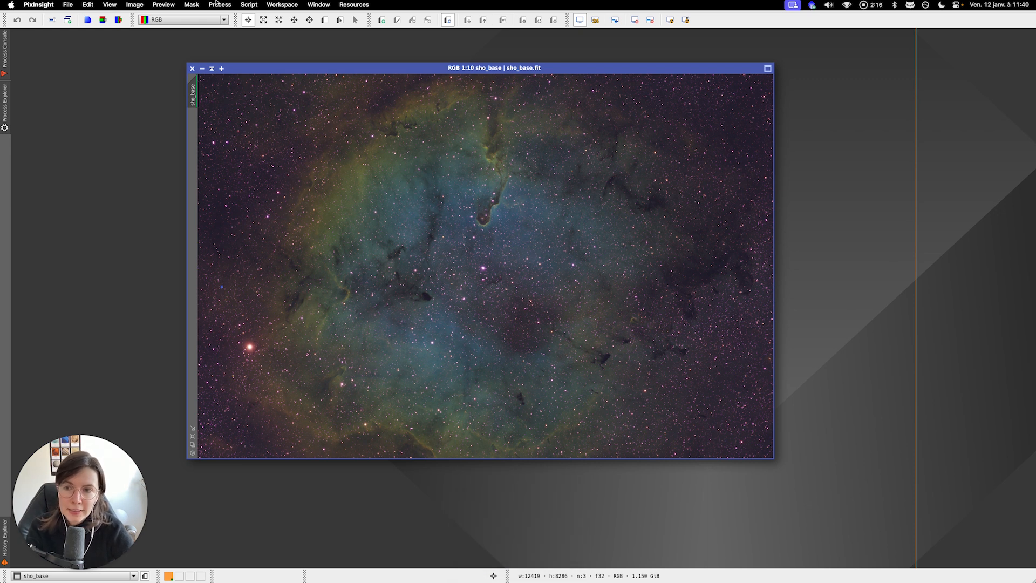
{"action": "left_click", "coordinate": [216, 4]}
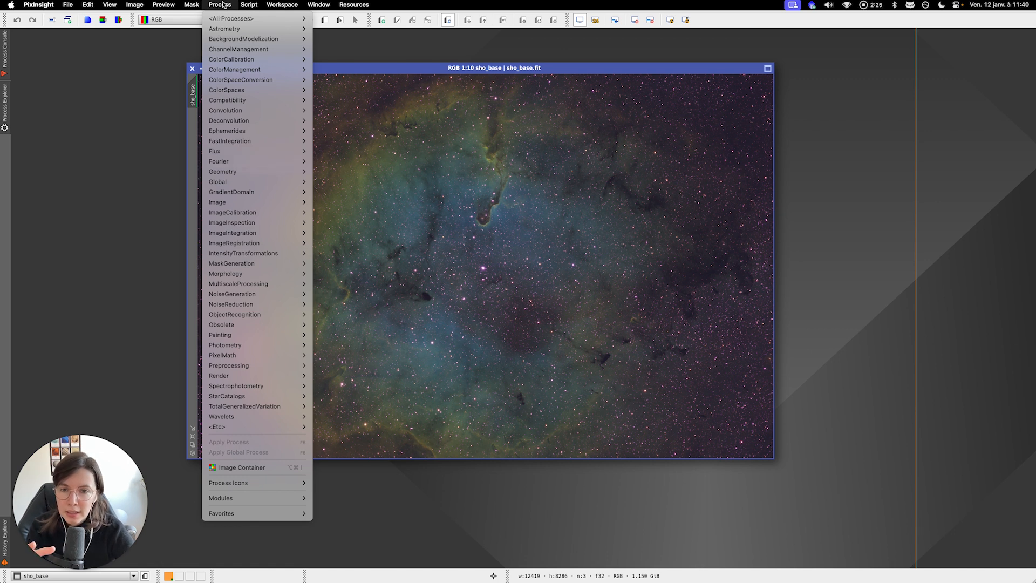
{"action": "mouse_move", "coordinate": [233, 18]}
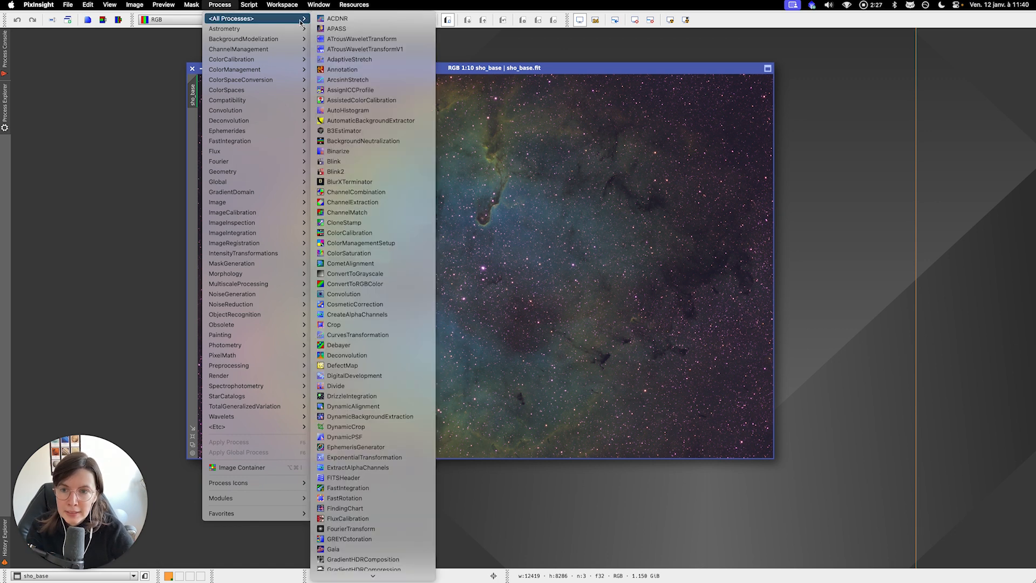
{"action": "scroll", "coordinate": [411, 267], "scroll_direction": "down", "scroll_amount": 1}
{"action": "scroll", "coordinate": [410, 266], "scroll_direction": "down", "scroll_amount": 10}
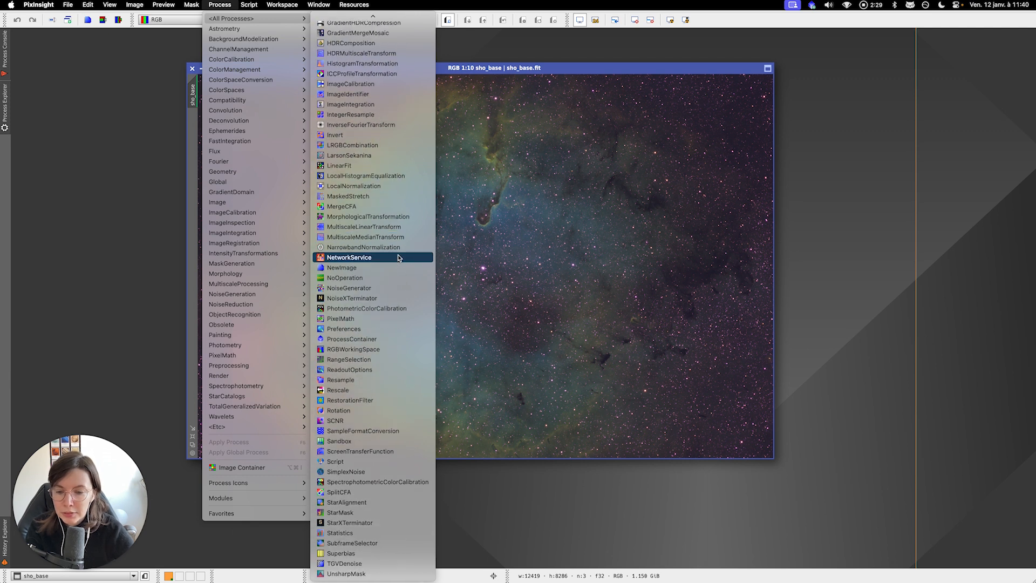
{"action": "left_click", "coordinate": [360, 523]}
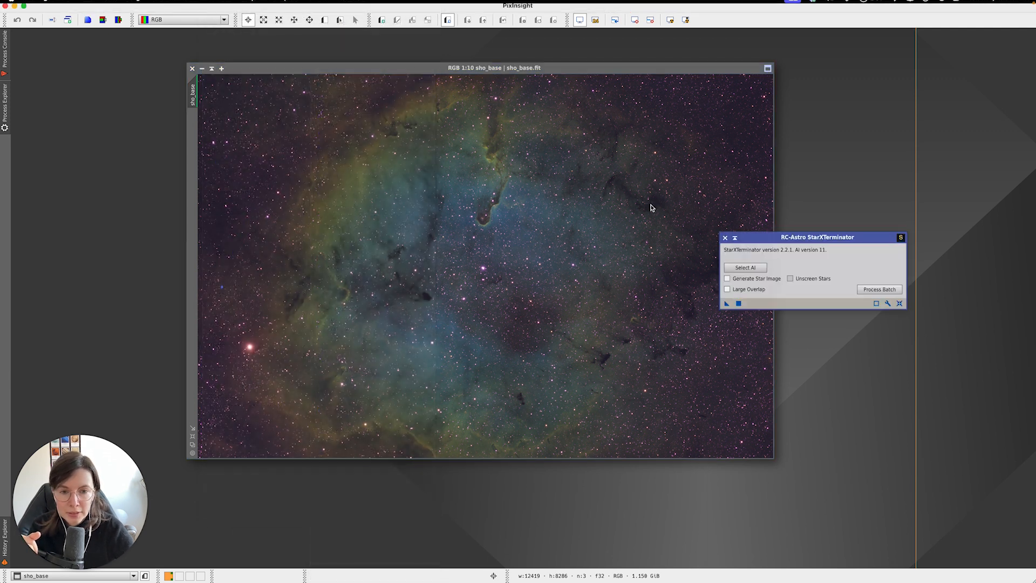
- Run StarXTerminator on the sho_base image with Generate Star Image enabled to separate the stars from the nebula
{"action": "left_click_drag", "start_coordinate": [750, 233], "coordinate": [840, 189]}
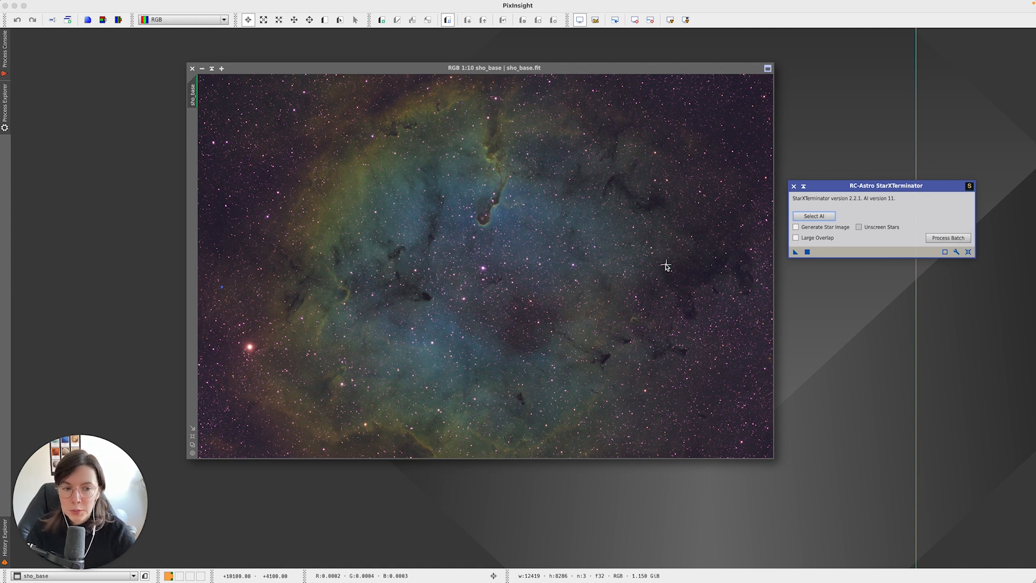
{"action": "left_click", "coordinate": [808, 229]}
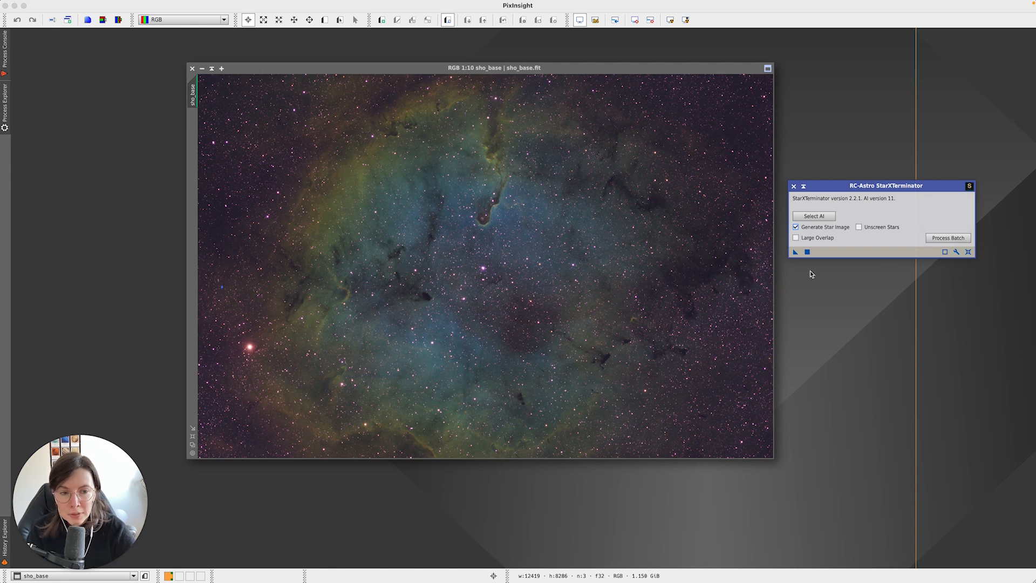
{"action": "left_click_drag", "start_coordinate": [796, 252], "coordinate": [667, 239]}
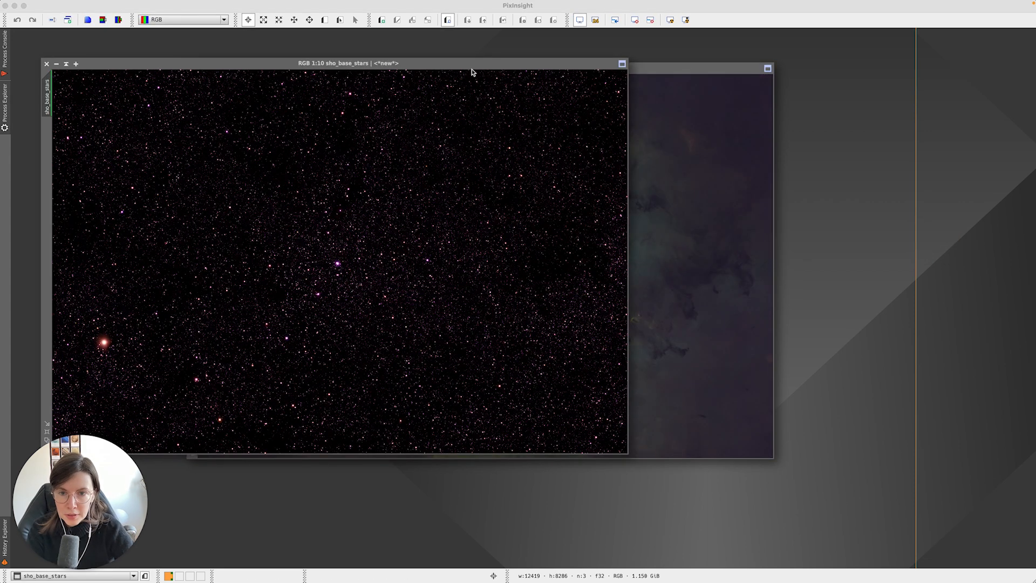
- Arrange the star and starless images so both are accessible, and rename the starless image as nebula
{"action": "left_click_drag", "start_coordinate": [472, 70], "coordinate": [441, 68]}
{"action": "left_click_drag", "start_coordinate": [661, 69], "coordinate": [681, 74]}
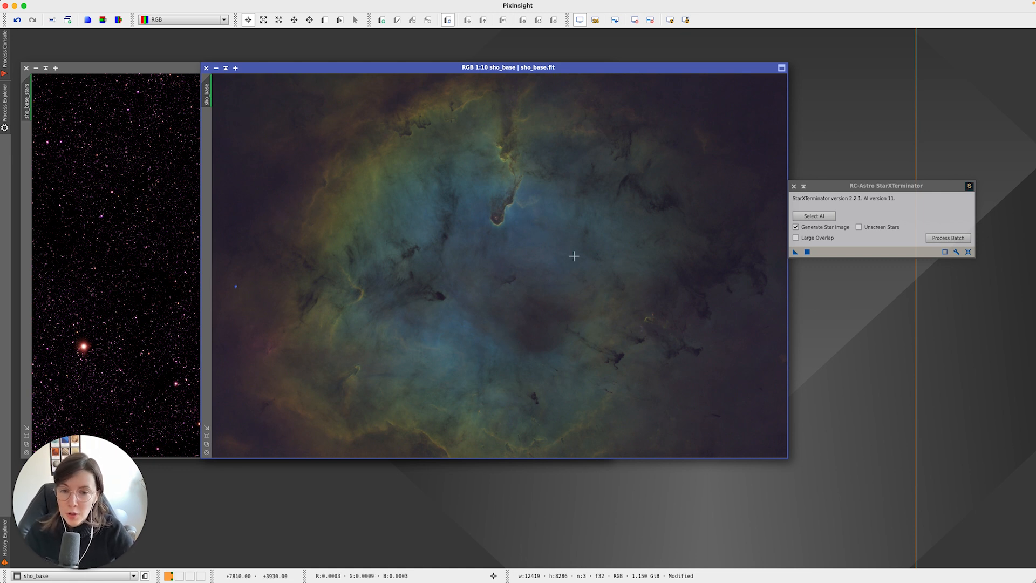
{"action": "double_click", "coordinate": [206, 93]}
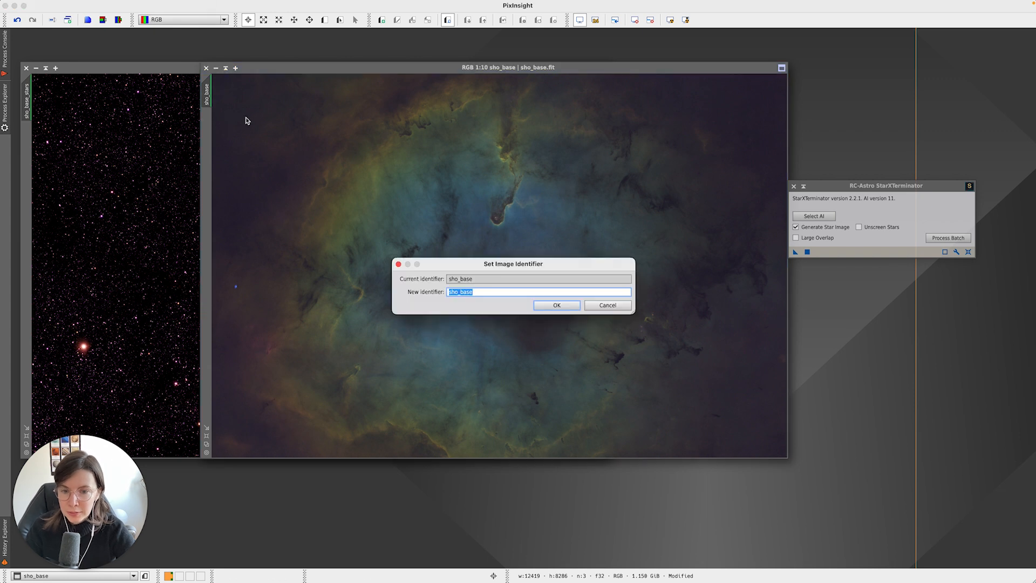
{"action": "type", "text": "nebula"}
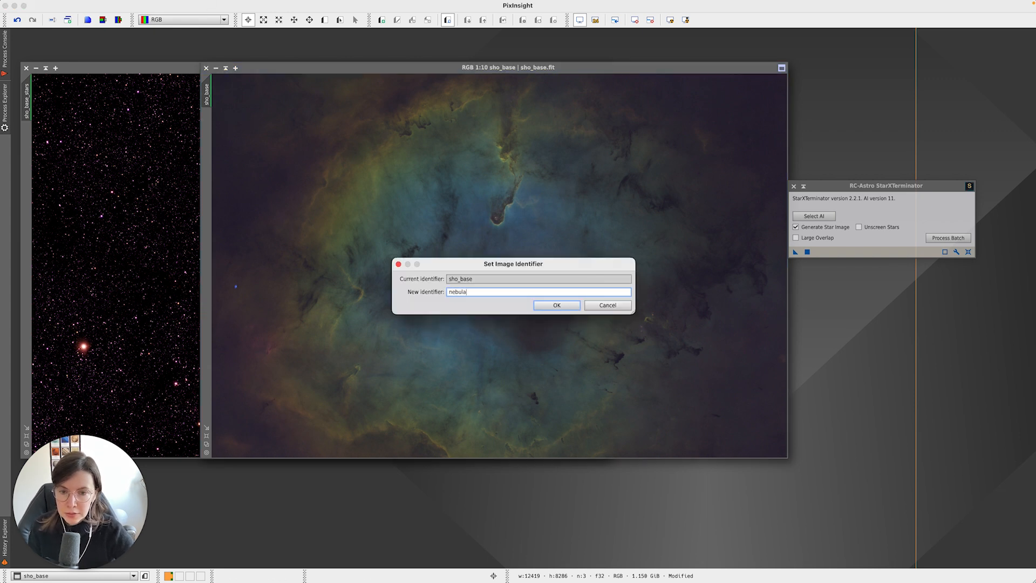
{"action": "key", "text": "Return"}
- Rename the sho_base_stars image as stars and bring the nebula image back to the front
{"action": "left_click", "coordinate": [127, 103]}
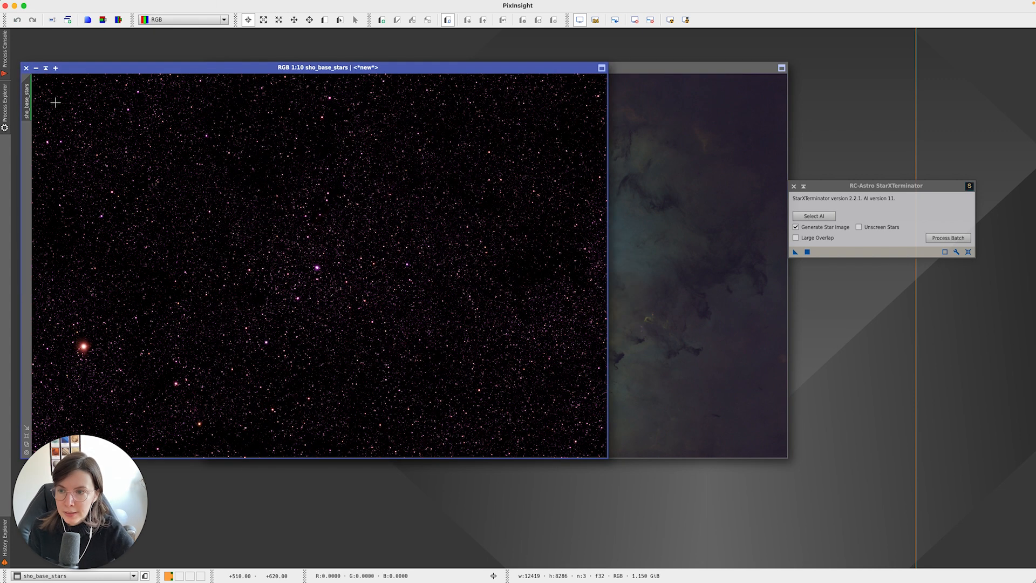
{"action": "double_click", "coordinate": [27, 102]}
{"action": "type", "text": "stars"}
{"action": "key", "text": "Return"}
{"action": "left_click", "coordinate": [694, 158]}
{"action": "left_click", "coordinate": [121, 192]}
{"action": "left_click", "coordinate": [619, 184]}
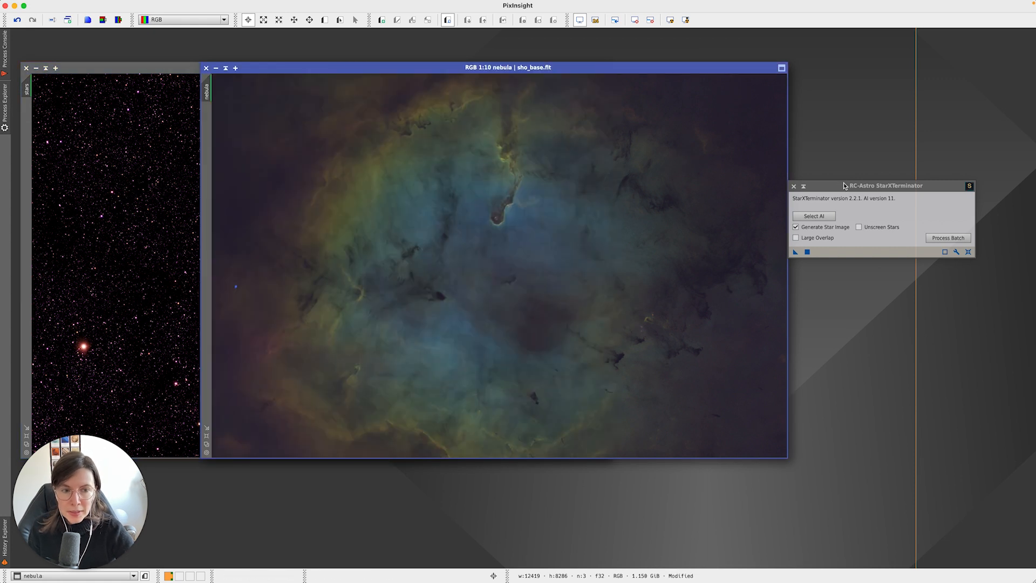
- Move the nebula image aside to uncover more of the stars image, and close StarXTerminator
{"action": "left_click_drag", "start_coordinate": [845, 186], "coordinate": [861, 171]}
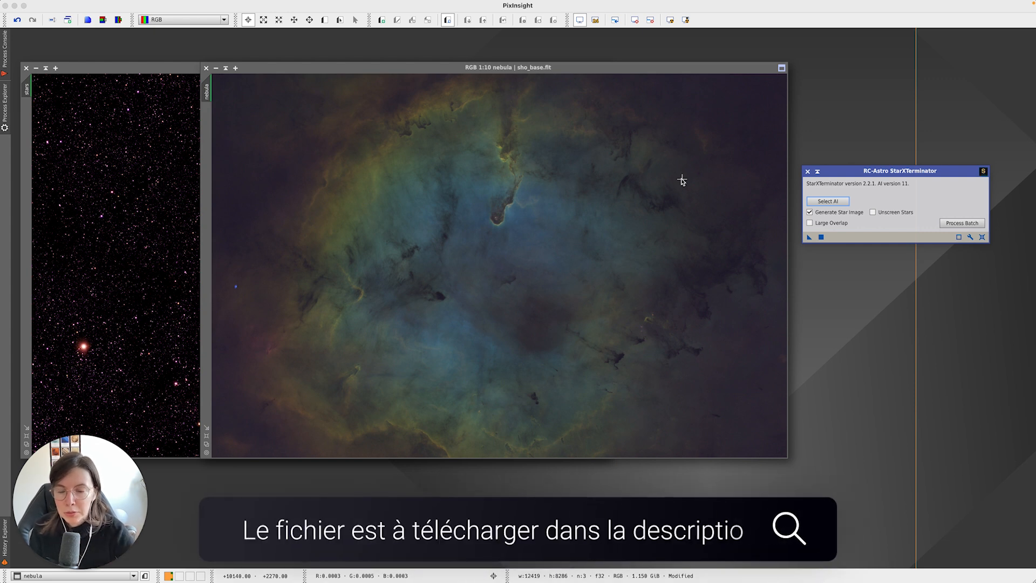
{"action": "left_click_drag", "start_coordinate": [888, 177], "coordinate": [887, 169]}
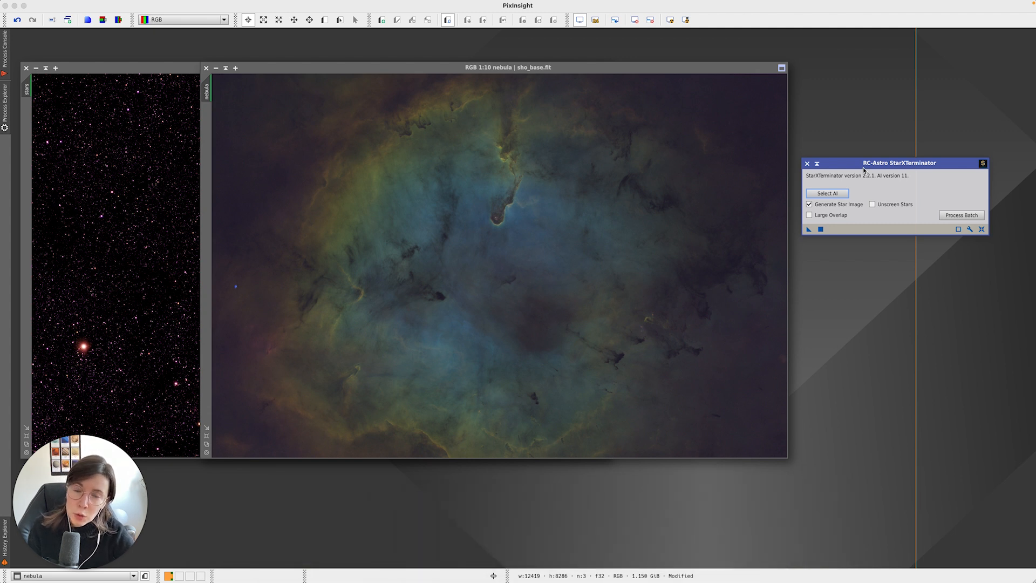
{"action": "left_click_drag", "start_coordinate": [864, 169], "coordinate": [862, 164]}
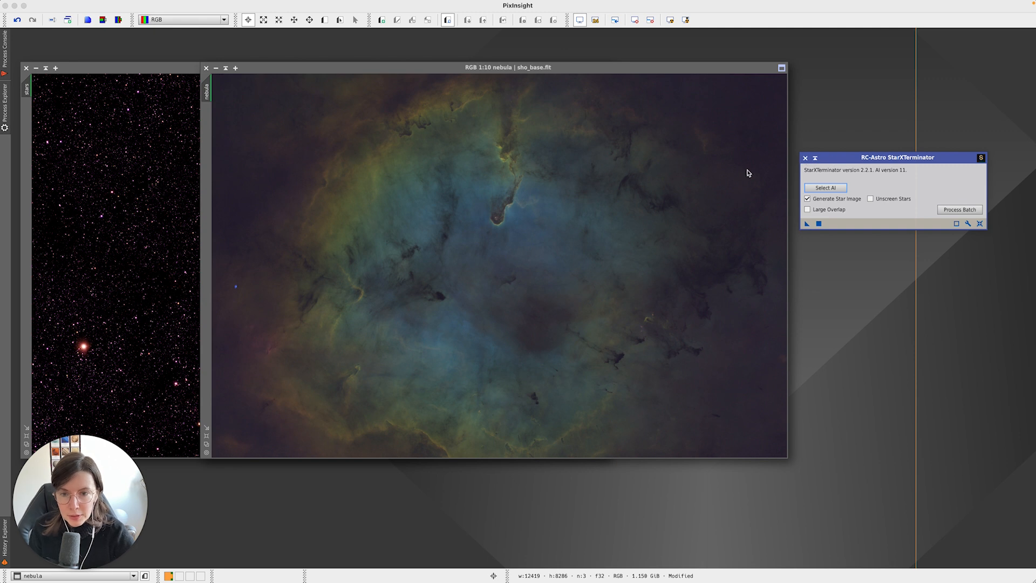
{"action": "left_click_drag", "start_coordinate": [454, 68], "coordinate": [555, 68]}
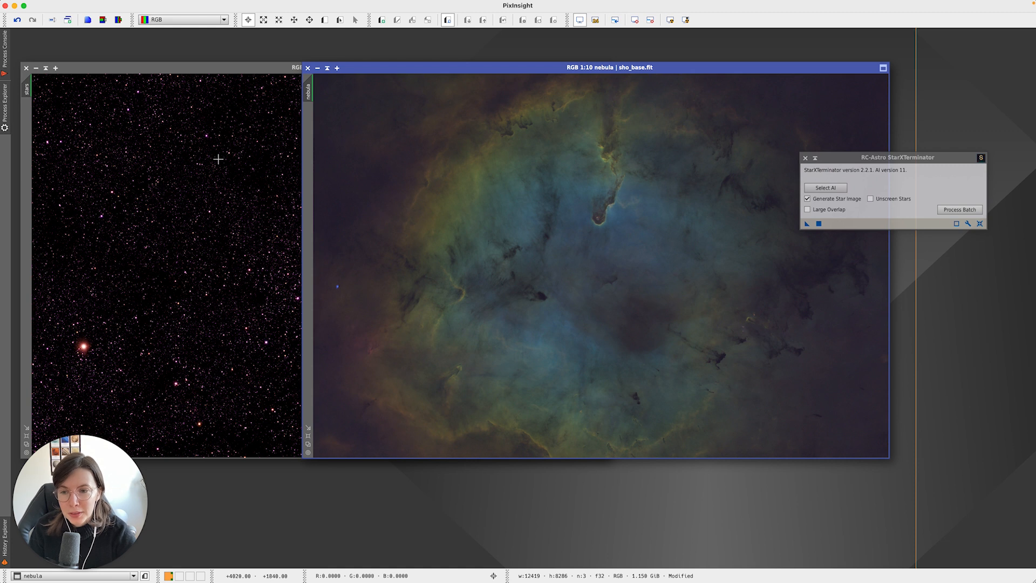
{"action": "left_click", "coordinate": [806, 158]}
{"action": "left_click_drag", "start_coordinate": [519, 69], "coordinate": [545, 65]}
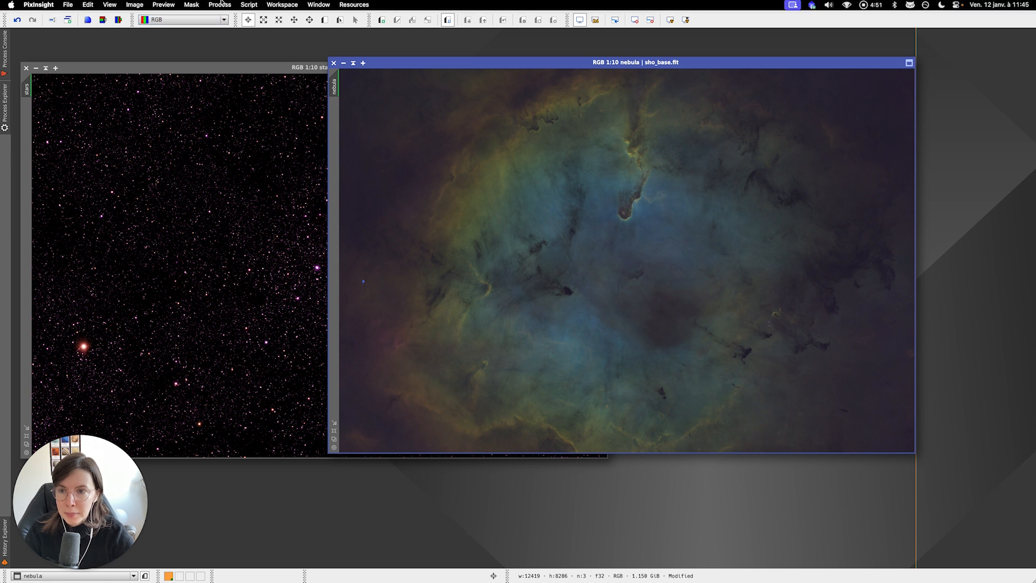
- Open the PixelMath process and place its window over the nebula image
{"action": "left_click", "coordinate": [219, 5]}
{"action": "mouse_move", "coordinate": [232, 19]}
{"action": "scroll", "coordinate": [356, 264], "scroll_direction": "down", "scroll_amount": 10}
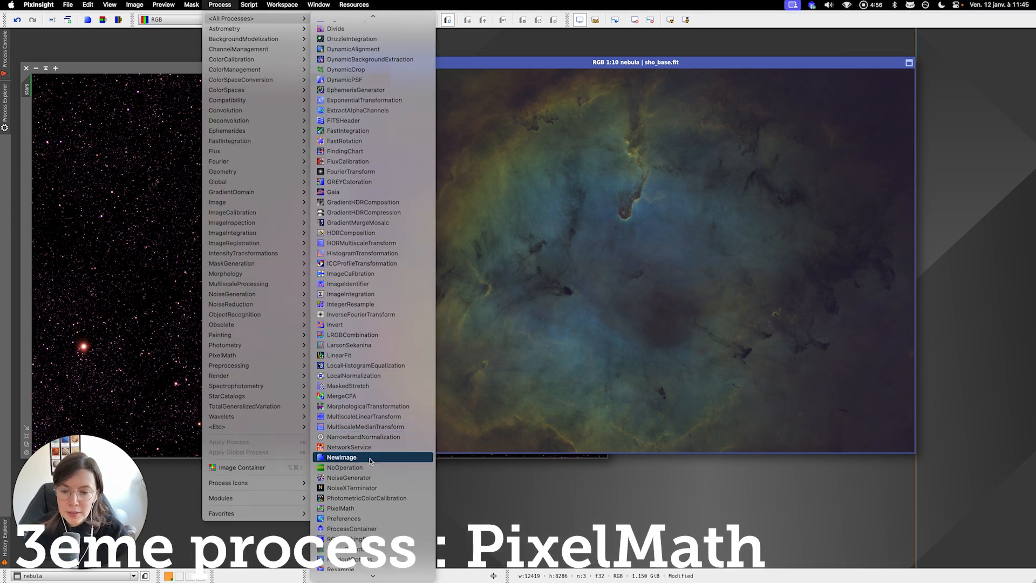
{"action": "left_click", "coordinate": [377, 509]}
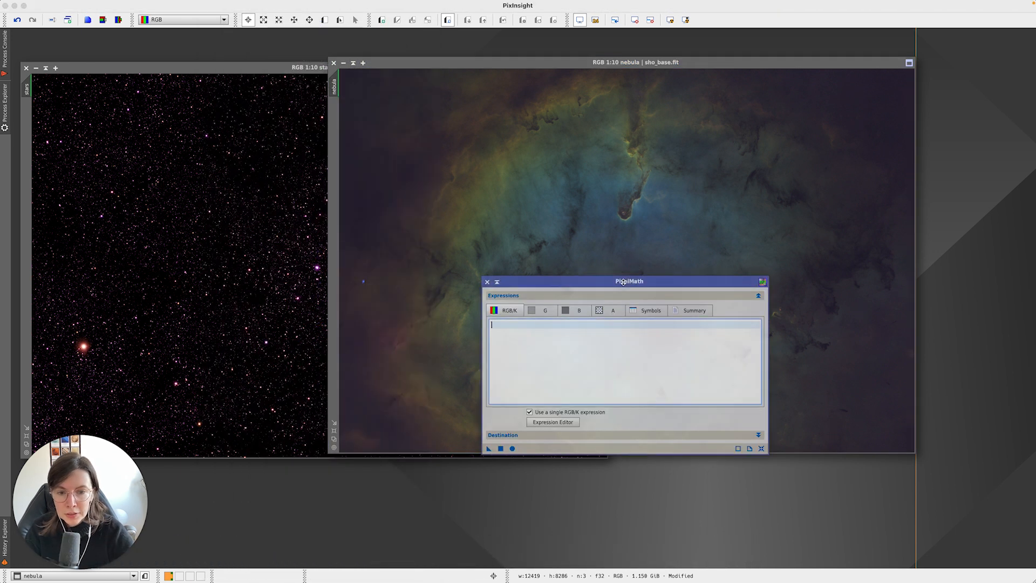
{"action": "left_click_drag", "start_coordinate": [635, 280], "coordinate": [569, 261]}
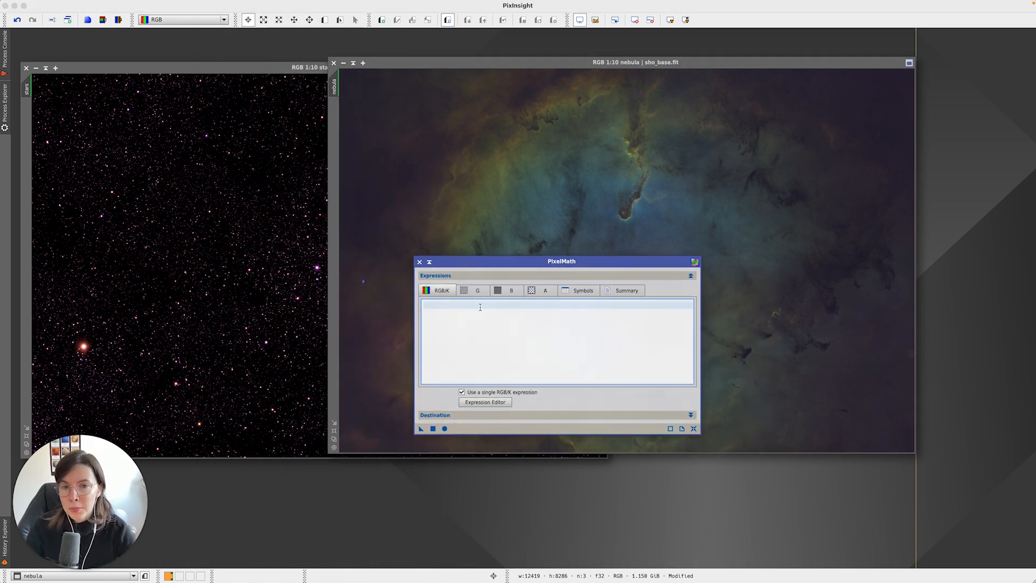
- Recombine the two images by applying the PixelMath expression nebula+stars to the nebula image
{"action": "left_click", "coordinate": [480, 307]}
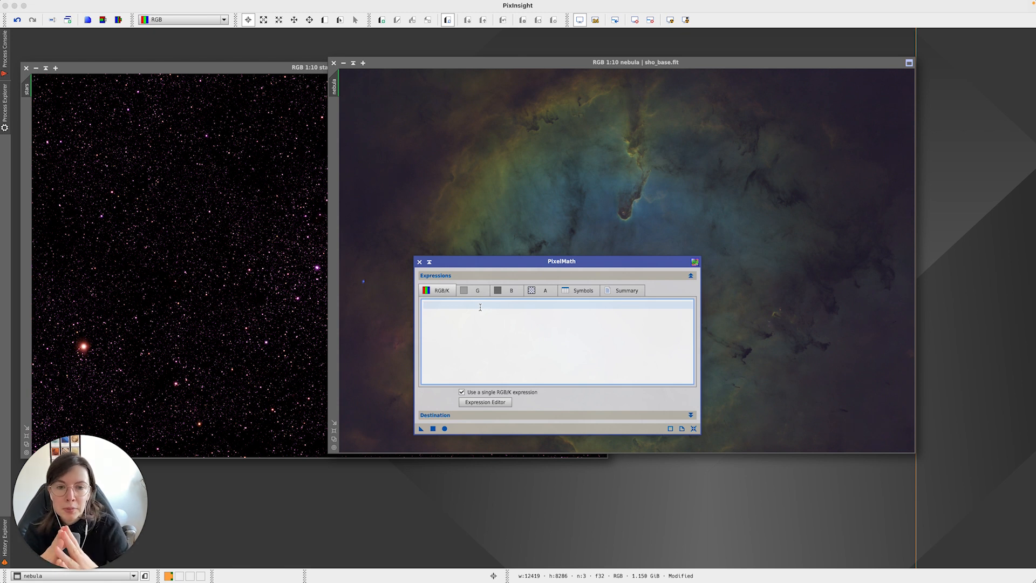
{"action": "left_click", "coordinate": [524, 214]}
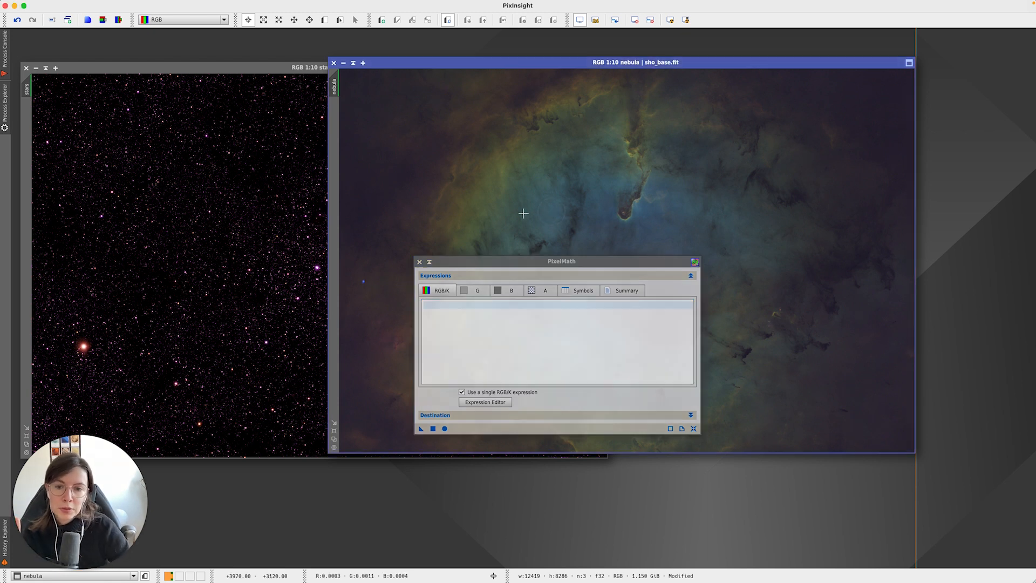
{"action": "left_click", "coordinate": [267, 198]}
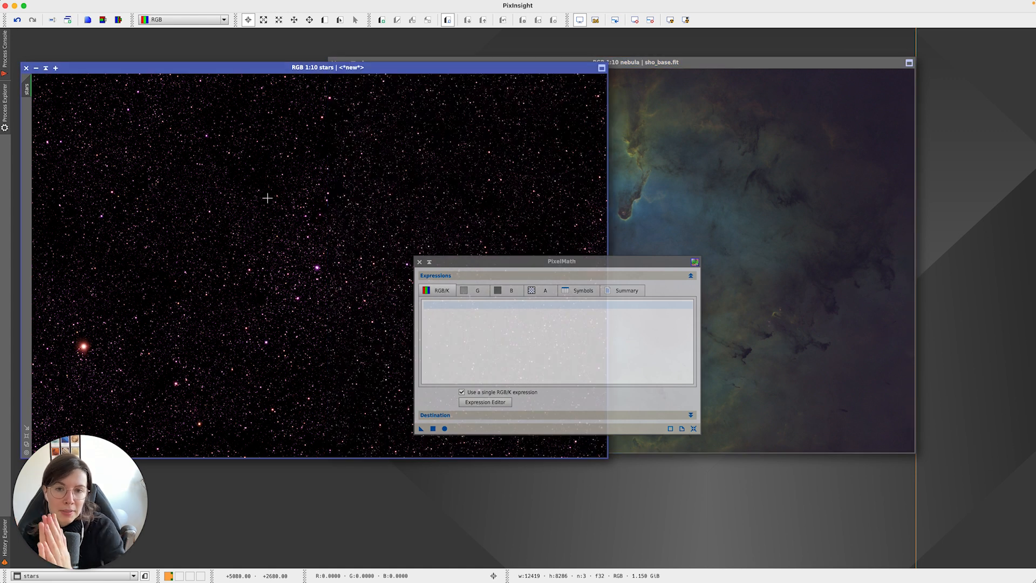
{"action": "left_click", "coordinate": [485, 316]}
{"action": "type", "text": "nebula"}
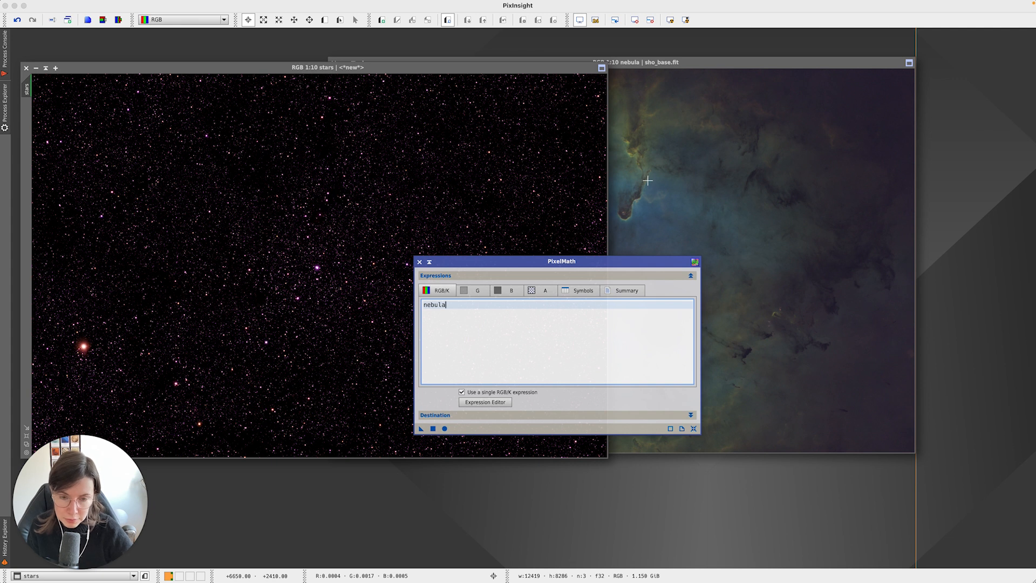
{"action": "type", "text": "+star"}
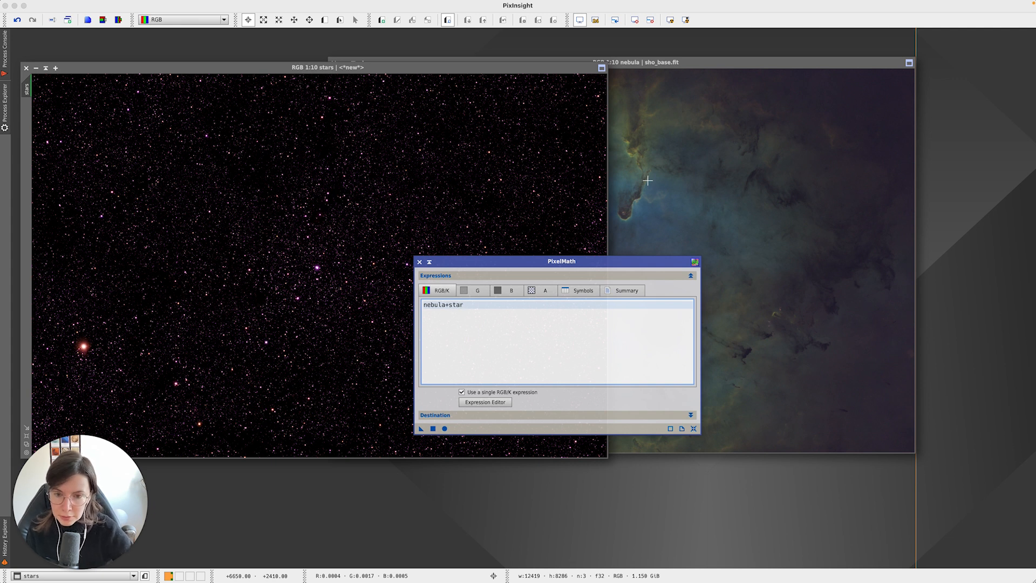
{"action": "type", "text": "s"}
{"action": "left_click_drag", "start_coordinate": [537, 261], "coordinate": [527, 263]}
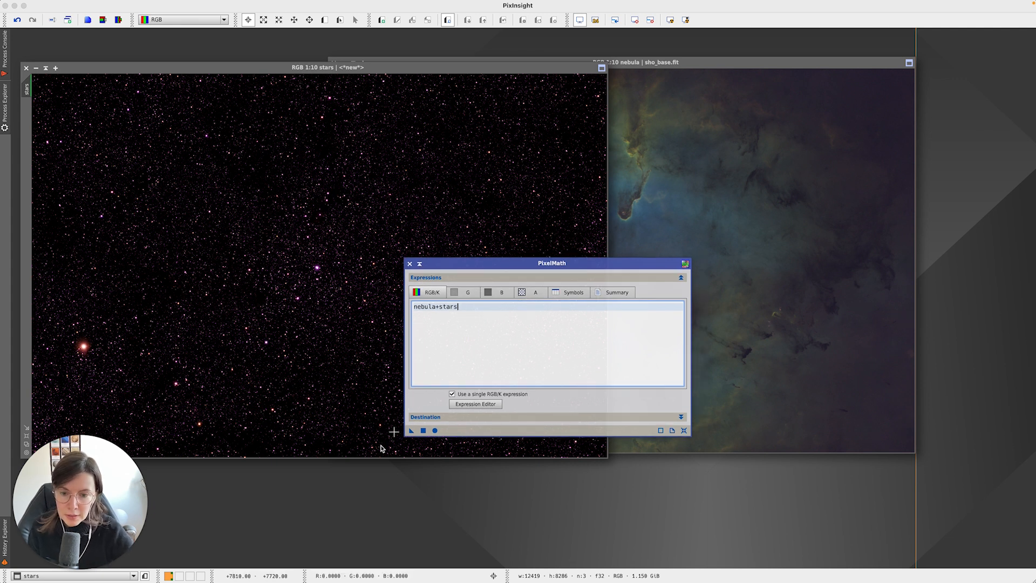
{"action": "left_click", "coordinate": [435, 430]}
- Examine the recombined nebula image up close, checking how the stars blend with the nebulosity
{"action": "scroll", "coordinate": [607, 212], "scroll_direction": "up", "scroll_amount": 2}
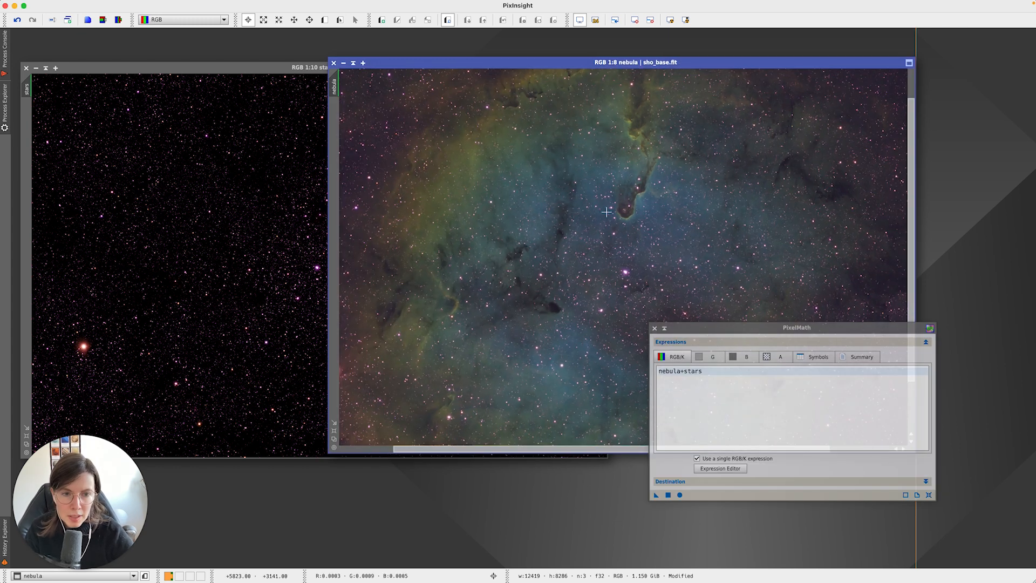
{"action": "key", "text": "alt+m"}
{"action": "left_click", "coordinate": [546, 215]}
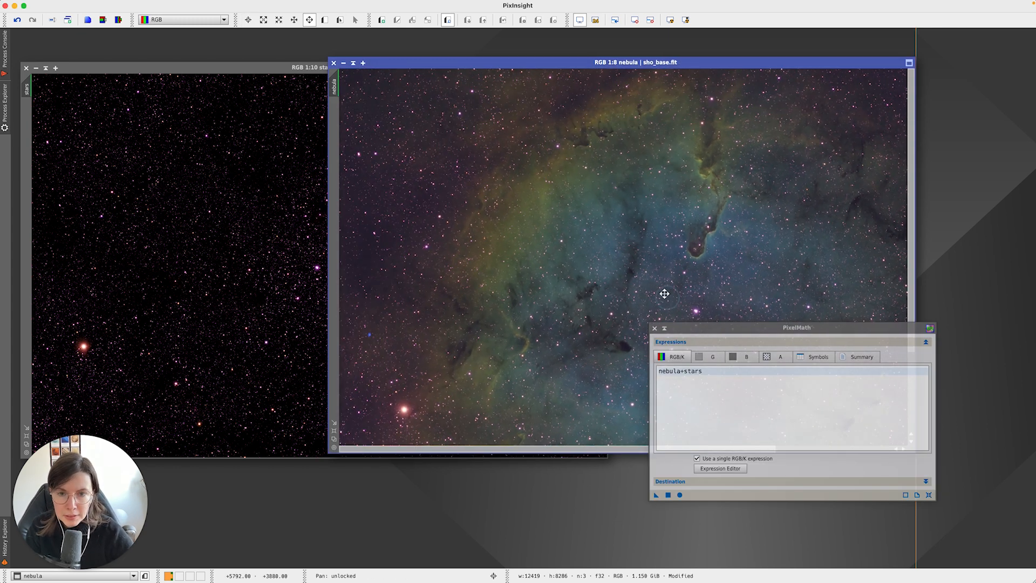
{"action": "scroll", "coordinate": [538, 221], "scroll_direction": "up", "scroll_amount": 1}
{"action": "left_click", "coordinate": [499, 207]}
{"action": "scroll", "coordinate": [545, 292], "scroll_direction": "up", "scroll_amount": 1}
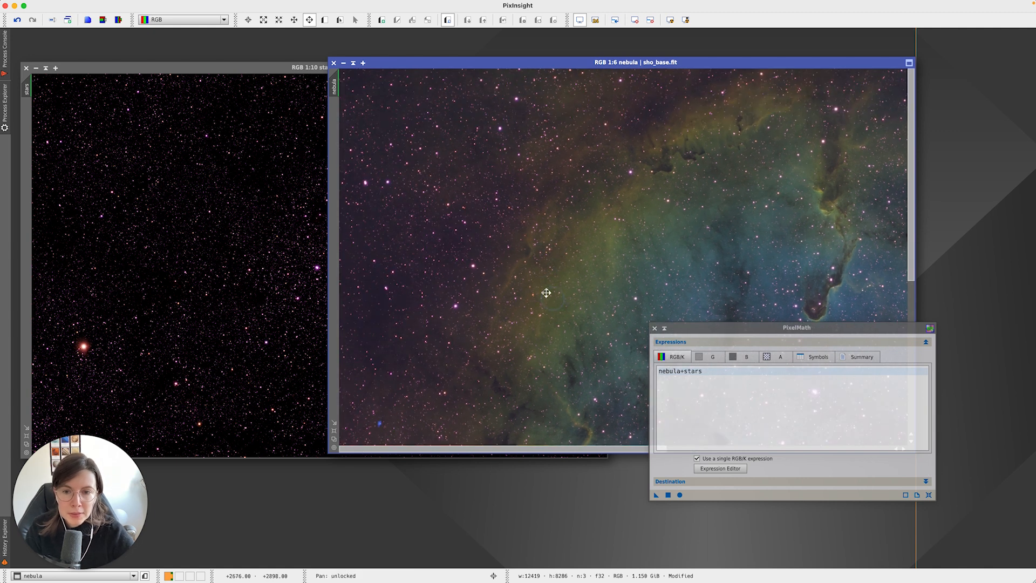
{"action": "scroll", "coordinate": [550, 293], "scroll_direction": "down", "scroll_amount": 3}
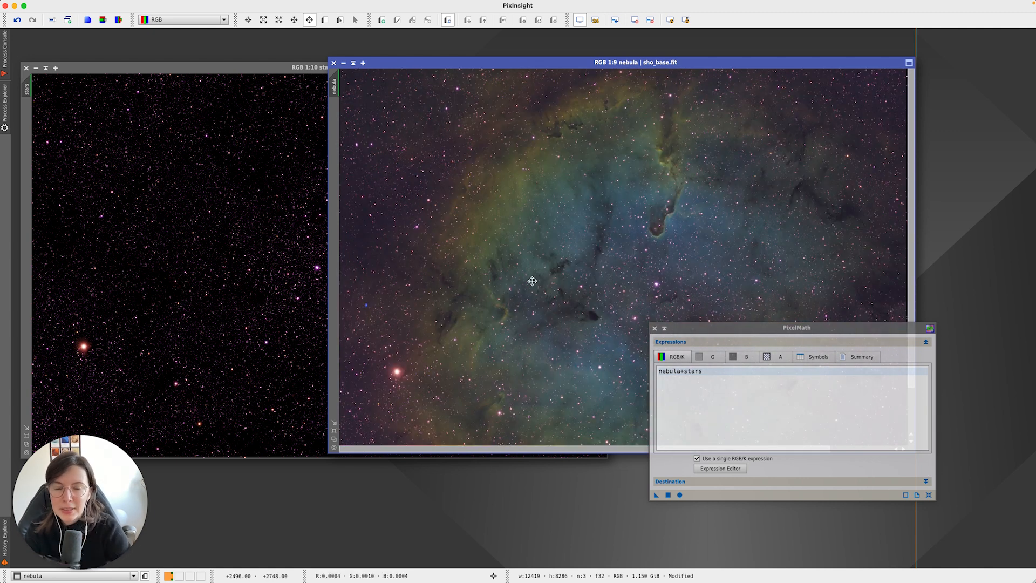
- Replace the PixelMath expression with ~((~starless)*(~stars))
{"action": "left_click", "coordinate": [718, 374]}
{"action": "left_click_drag", "start_coordinate": [718, 374], "coordinate": [658, 372]}
{"action": "left_click_drag", "start_coordinate": [749, 324], "coordinate": [492, 182]}
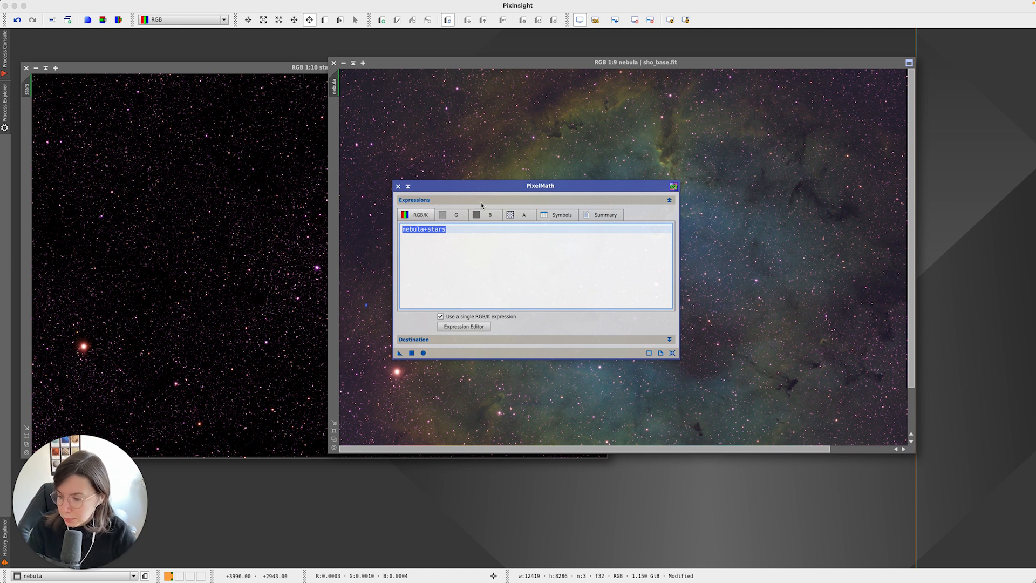
{"action": "type", "text": "~((~starless)*(~stars))"}
{"action": "left_click", "coordinate": [436, 238]}
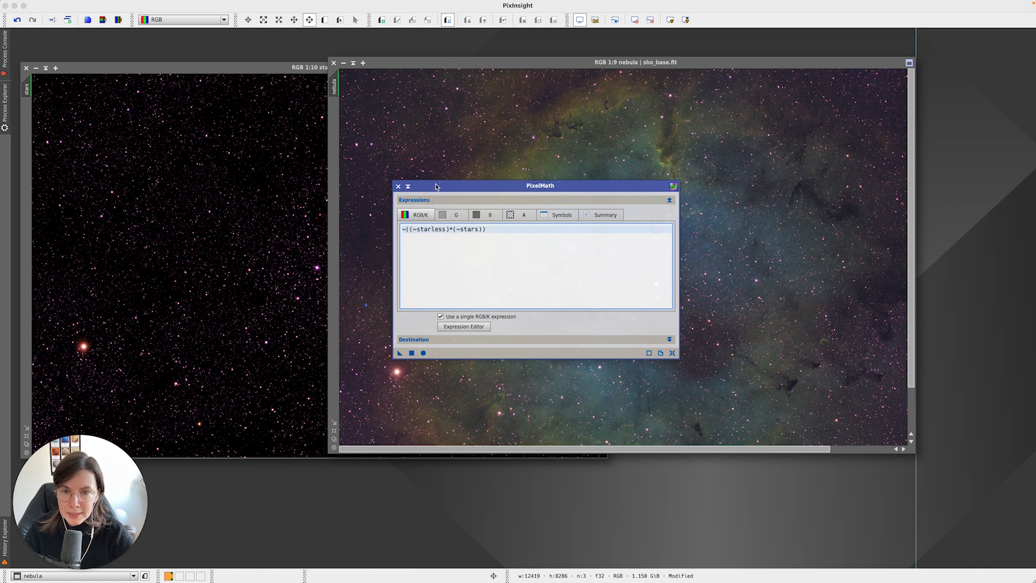
- Change starless to nebula in the PixelMath expression and undo the previous recombination of the nebula image
{"action": "double_click", "coordinate": [429, 229]}
{"action": "type", "text": "nebula"}
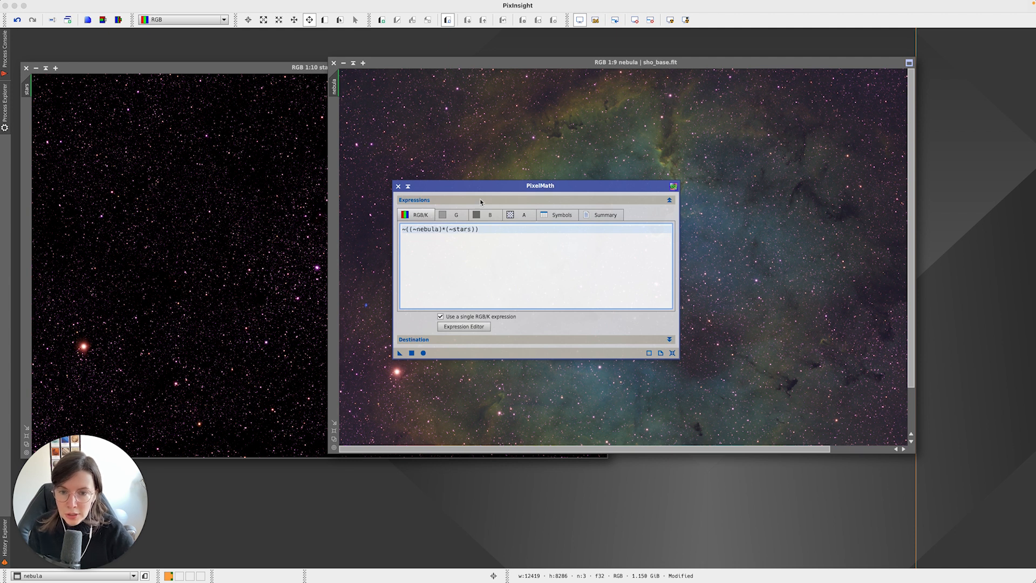
{"action": "left_click_drag", "start_coordinate": [478, 187], "coordinate": [511, 196]}
{"action": "left_click", "coordinate": [18, 20]}
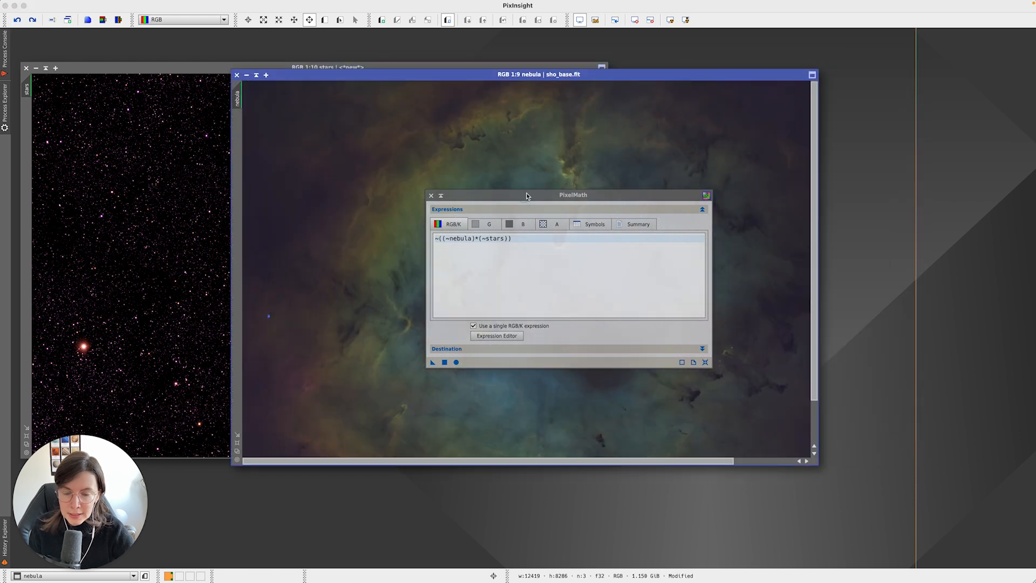
- Recombine the two images by applying the PixelMath expression ~((~nebula)*(~stars)) to the nebula image
{"action": "left_click_drag", "start_coordinate": [527, 196], "coordinate": [760, 207]}
{"action": "left_click_drag", "start_coordinate": [665, 370], "coordinate": [597, 351]}
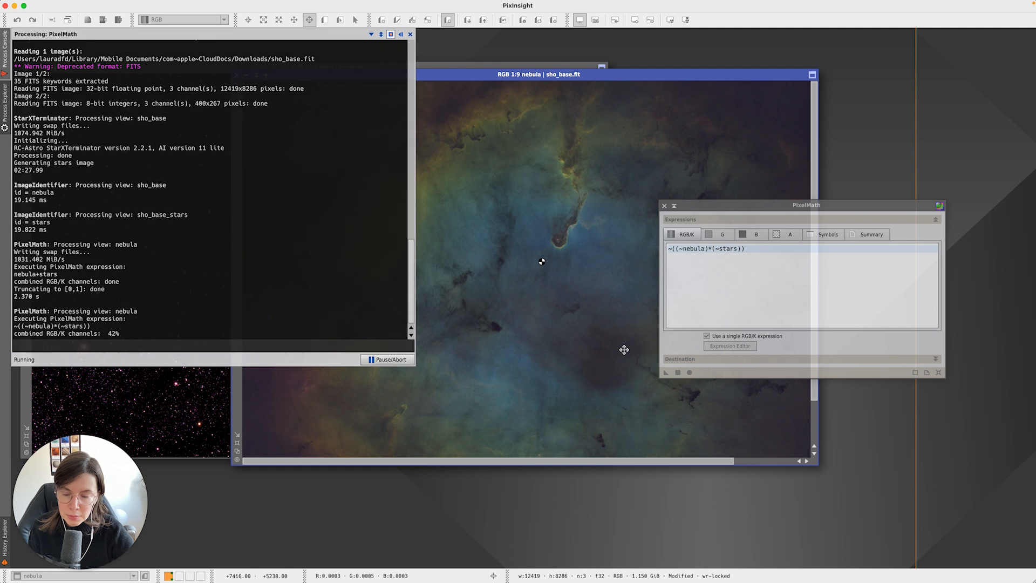
{"action": "scroll", "coordinate": [513, 240], "scroll_direction": "down", "scroll_amount": 1}
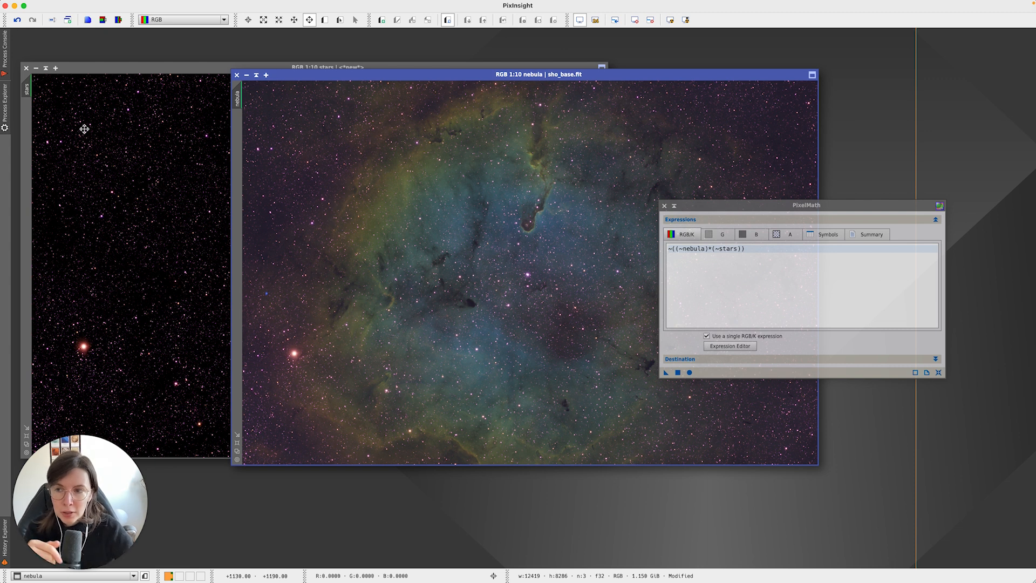
- Undo the recombination of the nebula image and clear the workspace around it, collapsing the stars image to an icon
{"action": "left_click", "coordinate": [17, 19]}
{"action": "left_click_drag", "start_coordinate": [331, 266], "coordinate": [942, 42]}
{"action": "left_click_drag", "start_coordinate": [473, 73], "coordinate": [330, 66]}
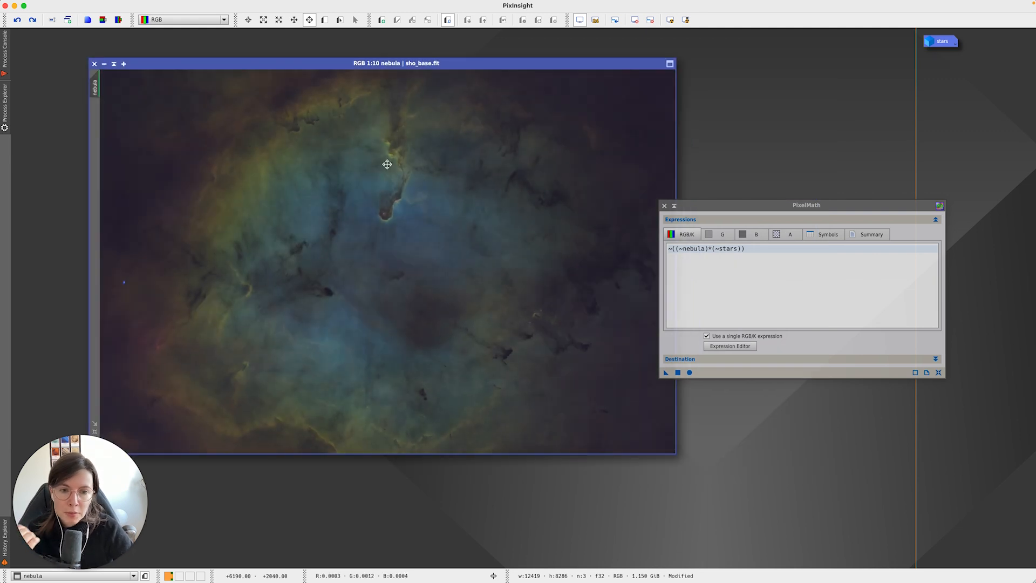
{"action": "left_click_drag", "start_coordinate": [760, 204], "coordinate": [829, 143]}
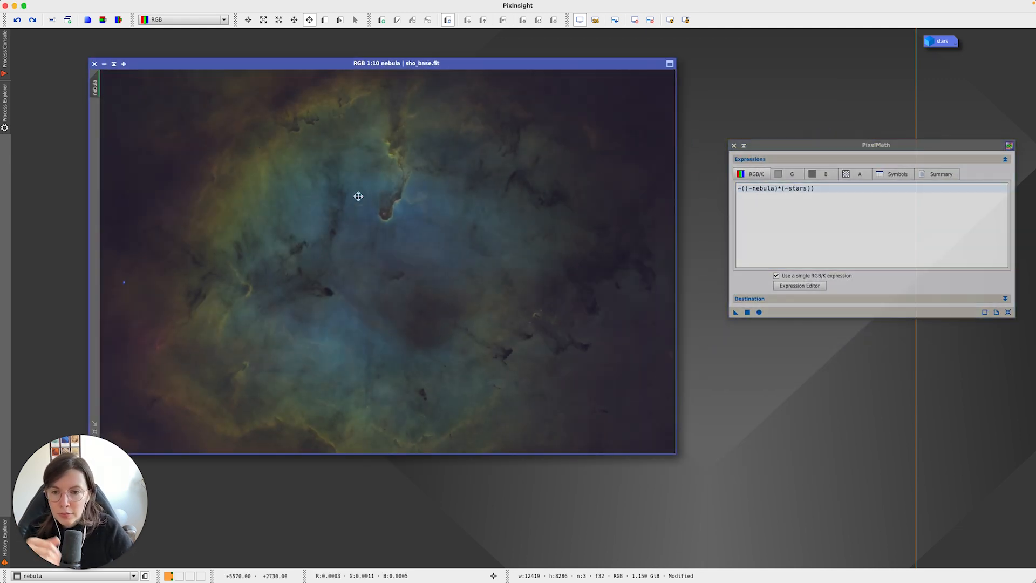
- Put PixelMath away and open the HistogramTransformation process beside the nebula image
{"action": "left_click", "coordinate": [4, 103]}
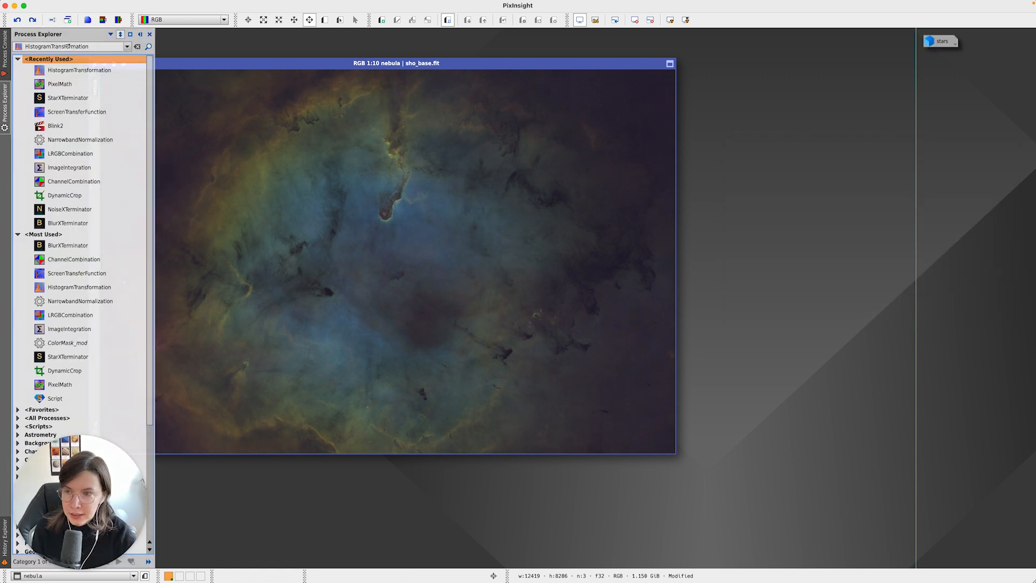
{"action": "double_click", "coordinate": [65, 70]}
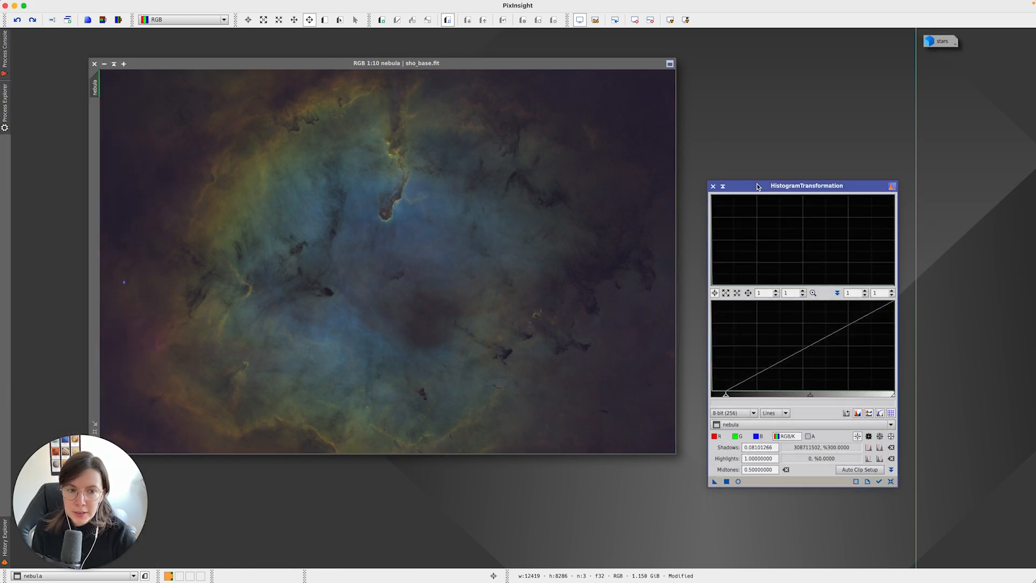
{"action": "left_click_drag", "start_coordinate": [759, 189], "coordinate": [774, 195]}
- Open the ScreenTransferFunction process and arrange its window directly above HistogramTransformation
{"action": "left_click", "coordinate": [5, 108]}
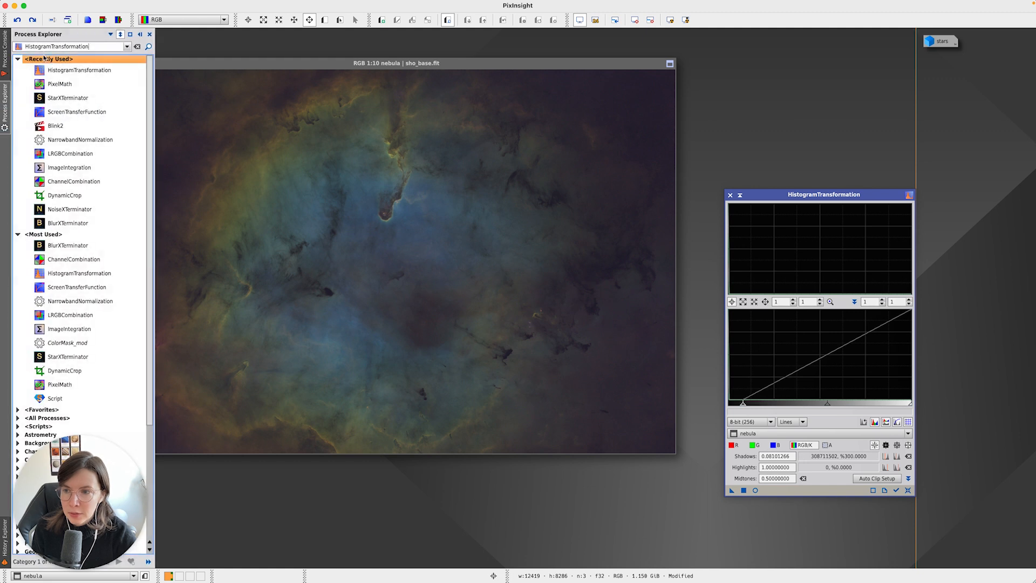
{"action": "left_click", "coordinate": [45, 47]}
{"action": "type", "text": "scree"}
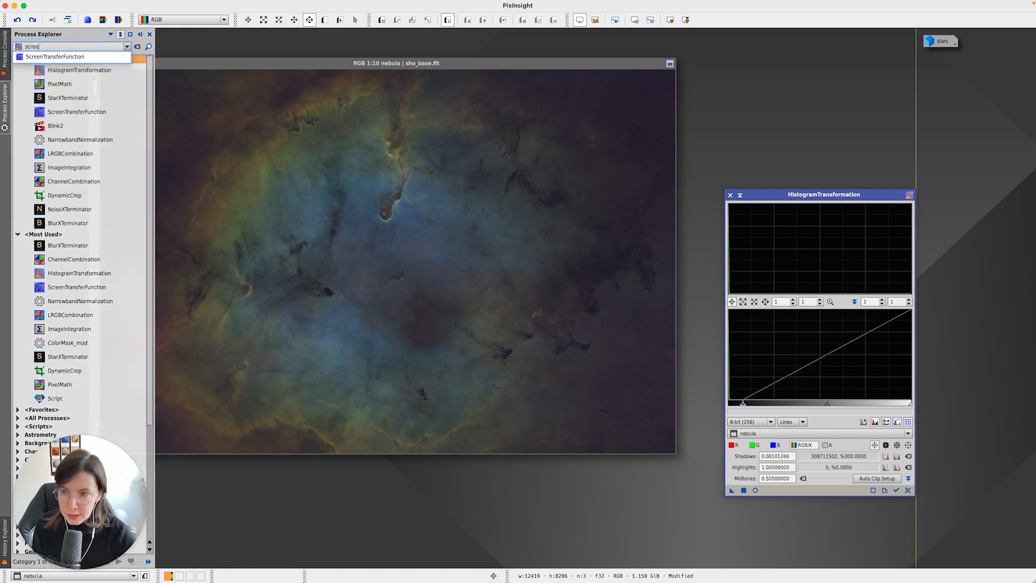
{"action": "type", "text": "n"}
{"action": "key", "text": "Return"}
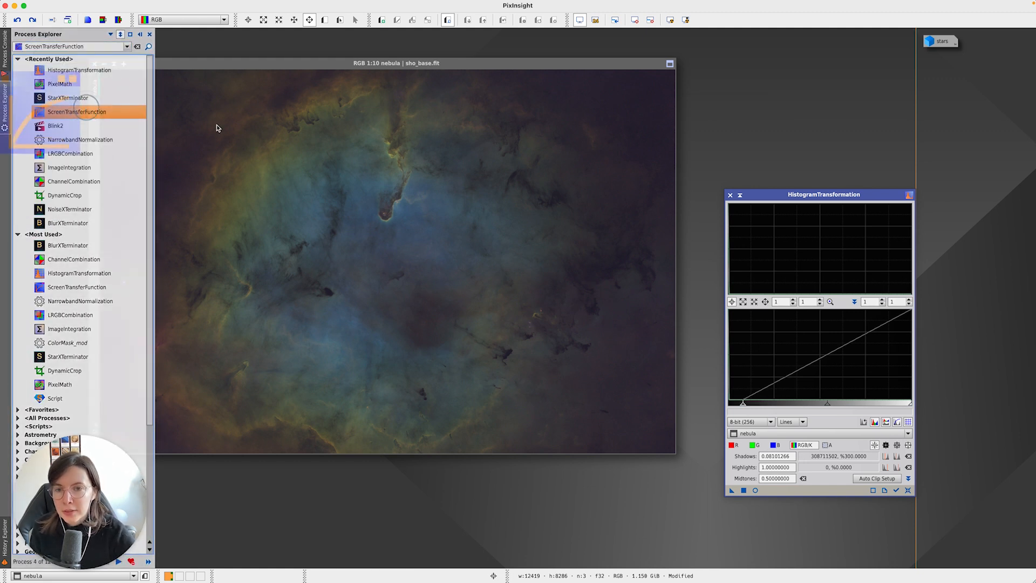
{"action": "key", "text": "Return"}
{"action": "left_click_drag", "start_coordinate": [755, 101], "coordinate": [803, 103]}
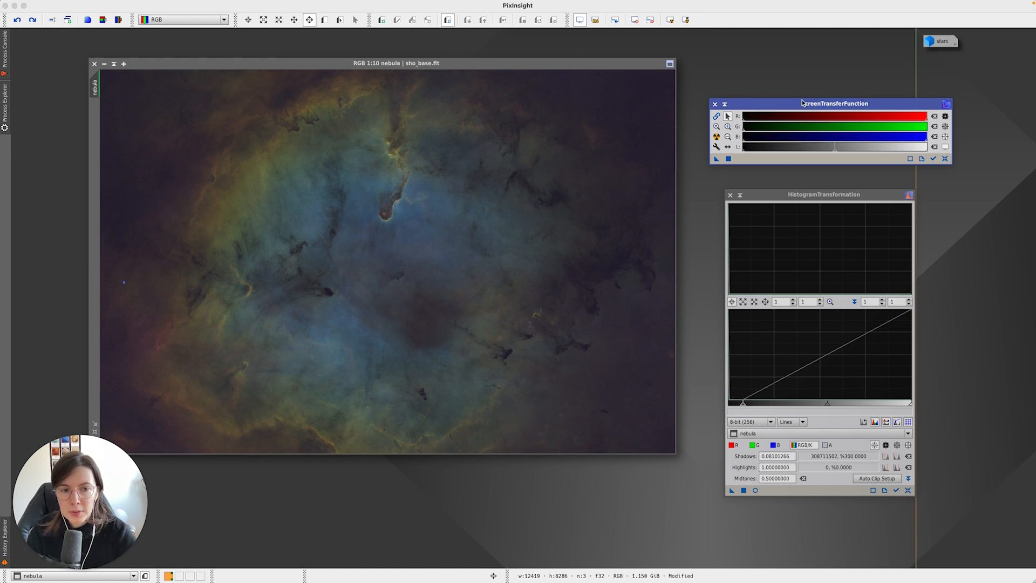
{"action": "left_click_drag", "start_coordinate": [776, 193], "coordinate": [760, 179]}
- Stretch the nebula image permanently by applying its screen stretch through the reset HistogramTransformation, and clear the screen stretch from the image
{"action": "left_click", "coordinate": [728, 118]}
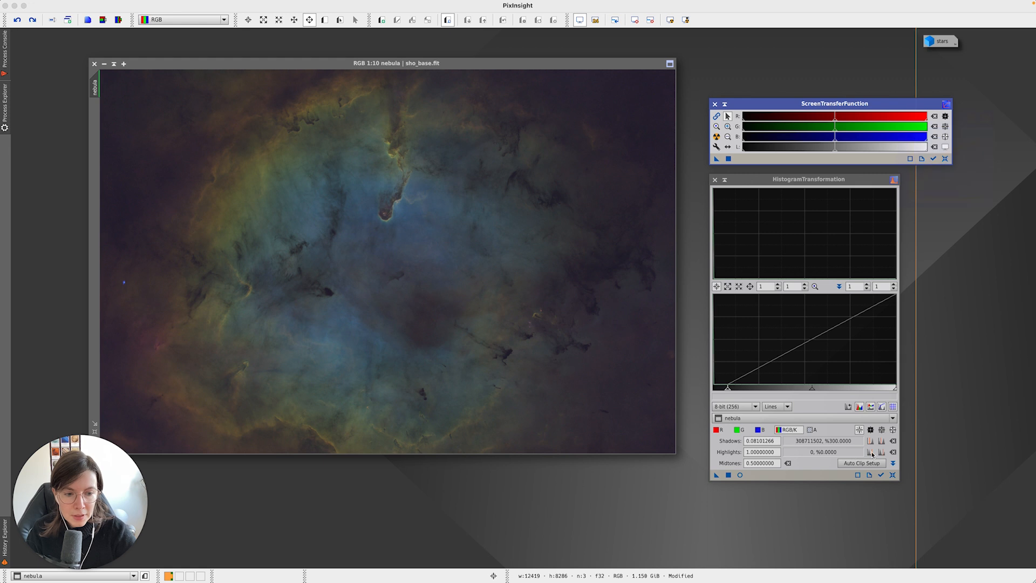
{"action": "left_click", "coordinate": [893, 475]}
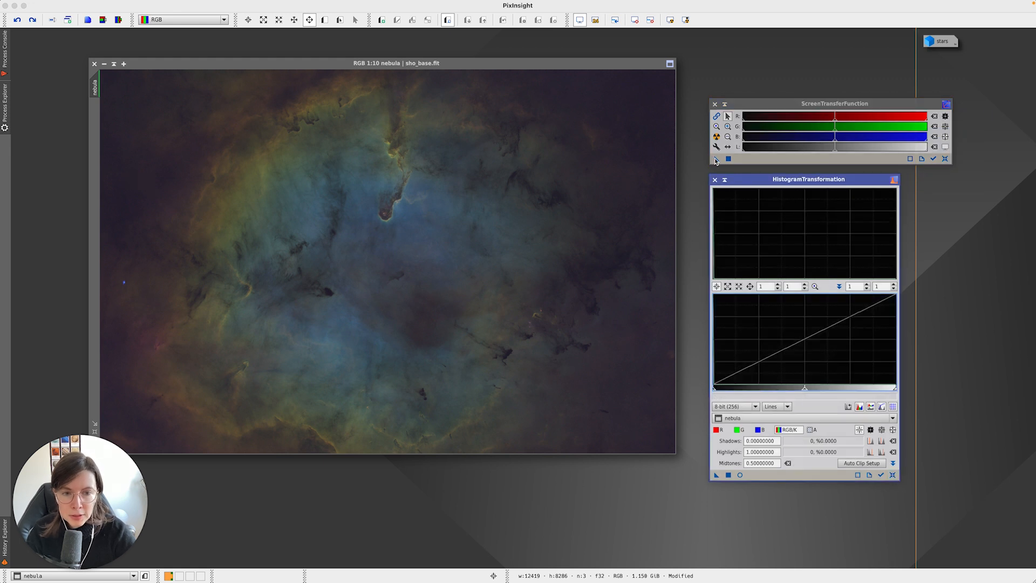
{"action": "left_click", "coordinate": [933, 158]}
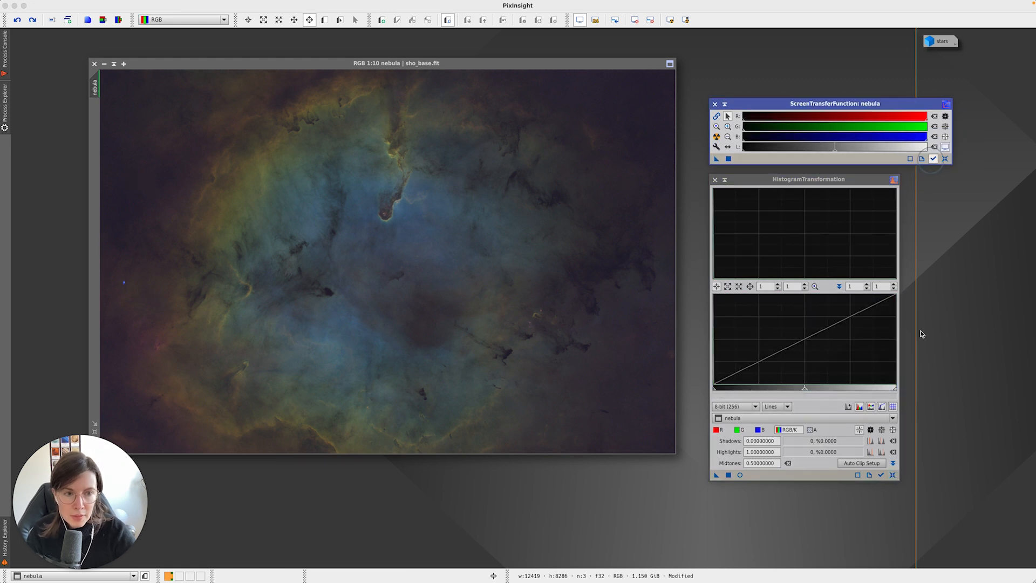
{"action": "left_click", "coordinate": [881, 475]}
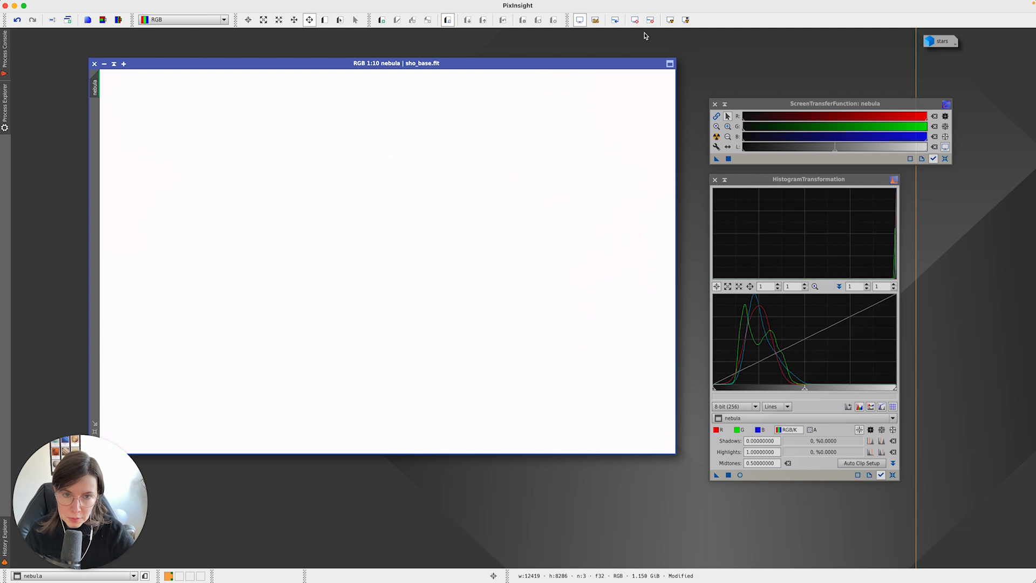
{"action": "left_click", "coordinate": [636, 19]}
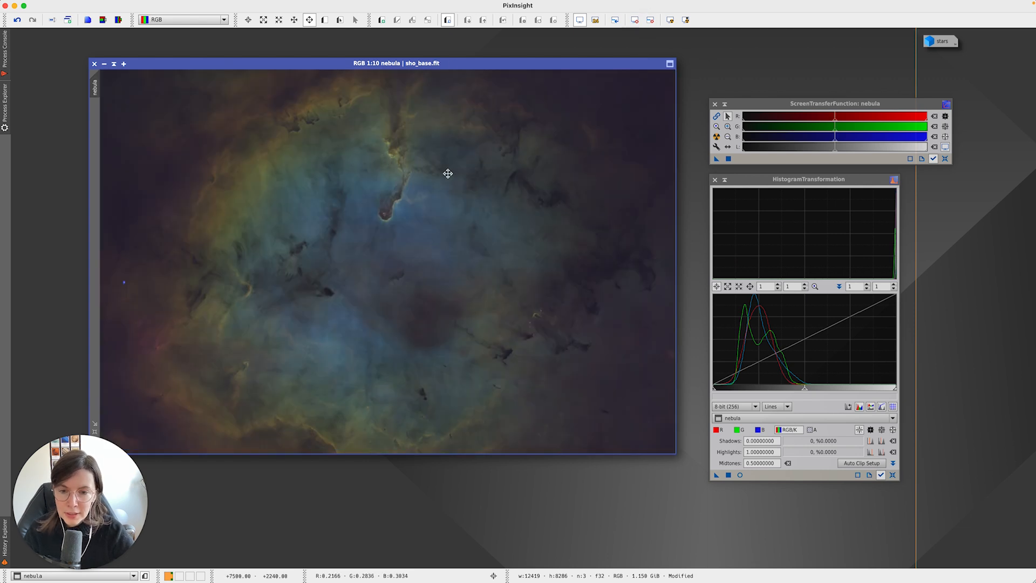
{"action": "left_click", "coordinate": [221, 107]}
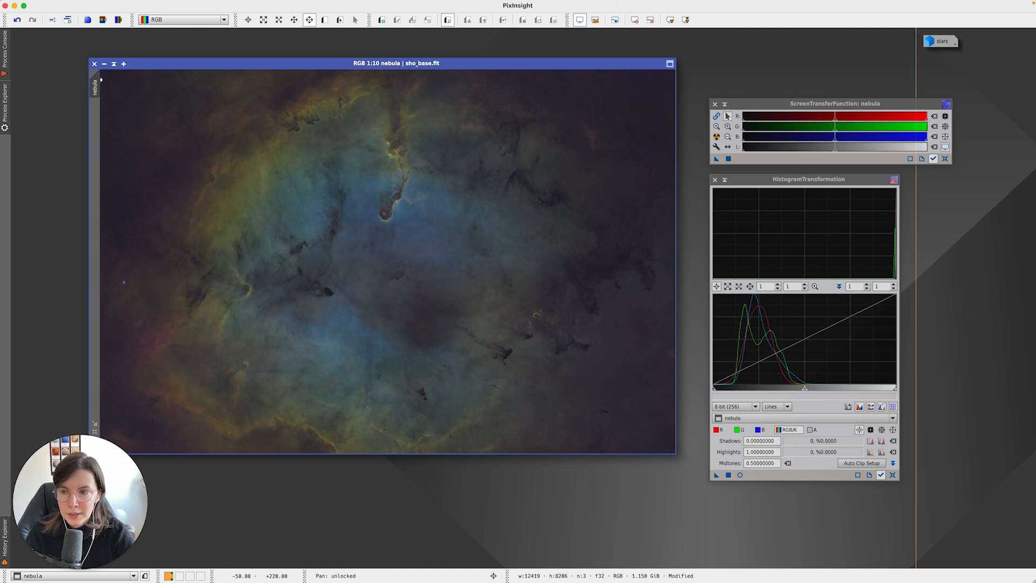
- Close the ScreenTransferFunction and HistogramTransformation windows and restore the stars image from its icon
{"action": "left_click", "coordinate": [715, 105]}
{"action": "left_click_drag", "start_coordinate": [574, 64], "coordinate": [584, 49]}
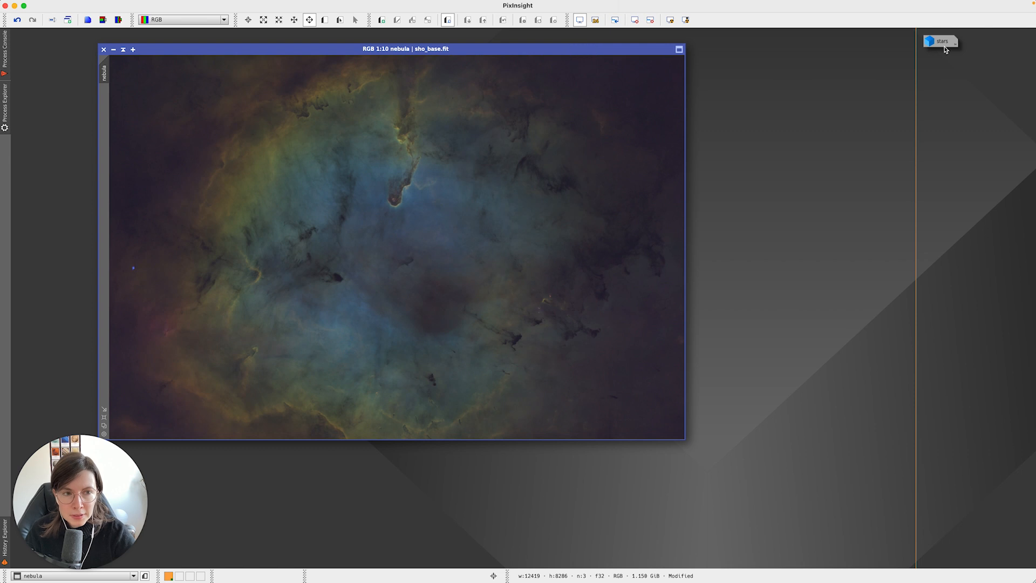
{"action": "double_click", "coordinate": [943, 43]}
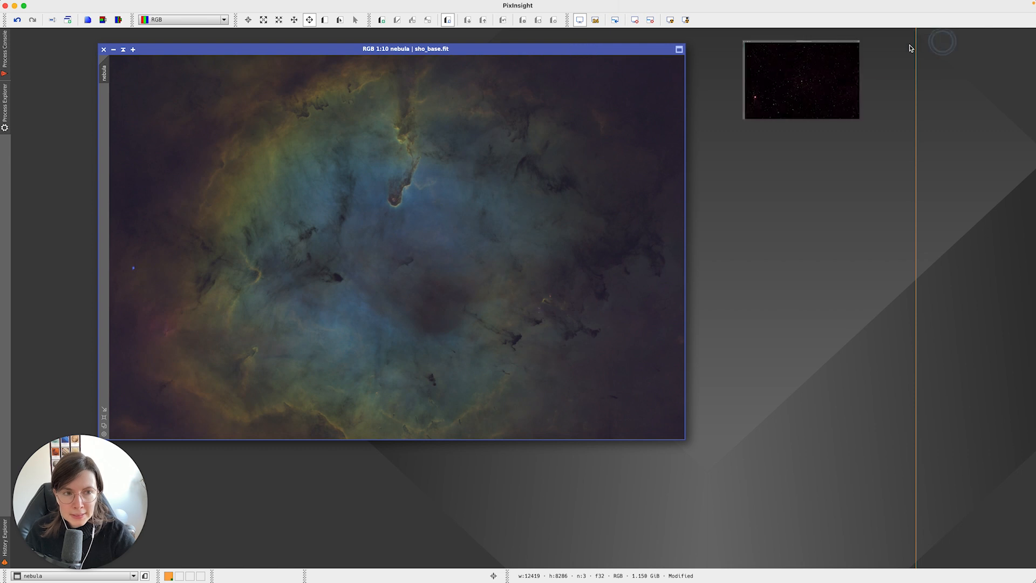
{"action": "left_click", "coordinate": [70, 143]}
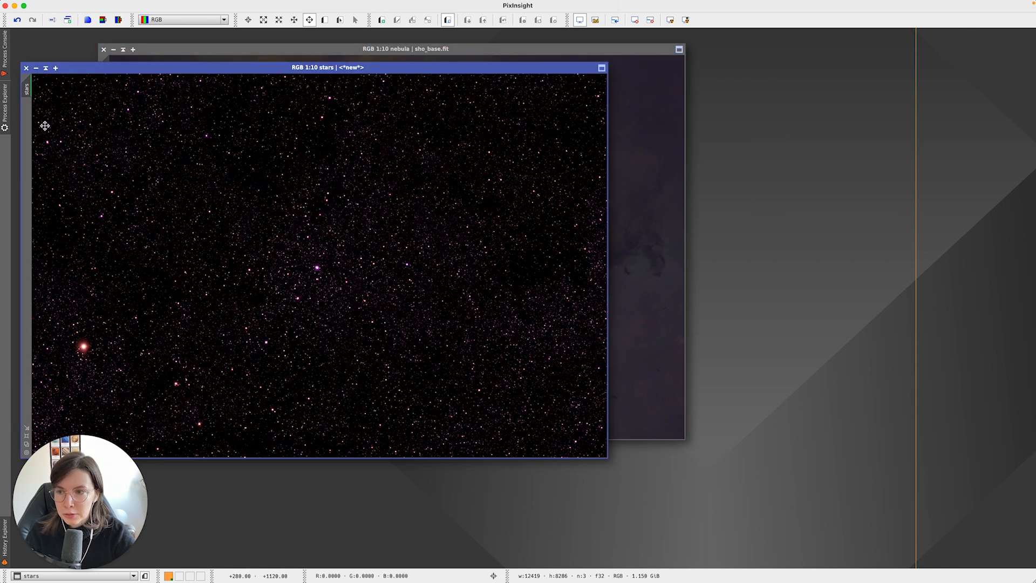
- Reopen PixelMath with the expression ~((~nebula)*(~stars)) and bring the nebula image to the front
{"action": "left_click", "coordinate": [5, 107]}
{"action": "double_click", "coordinate": [56, 47]}
{"action": "type", "text": "pixel"}
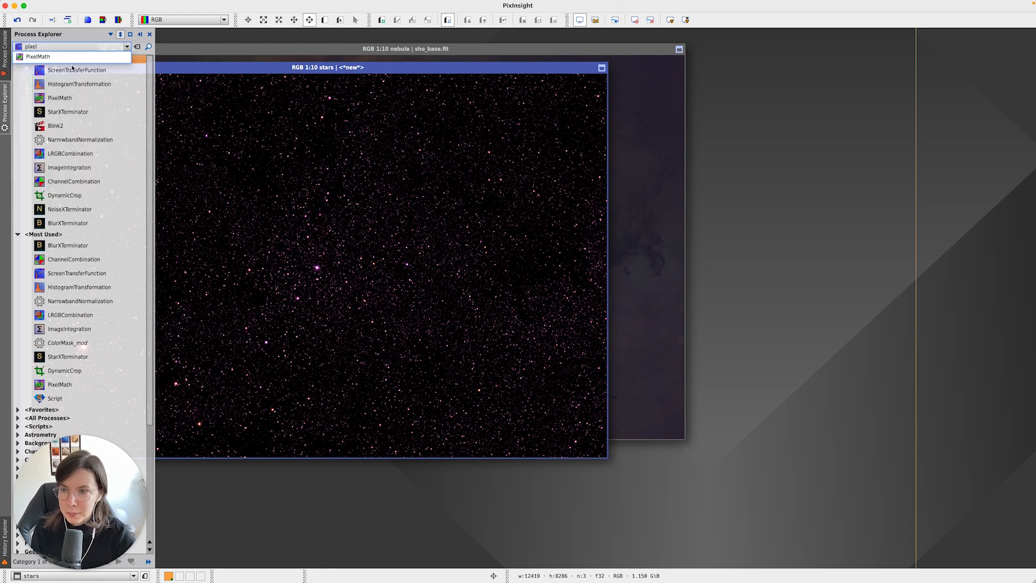
{"action": "key", "text": "Return"}
{"action": "double_click", "coordinate": [72, 69]}
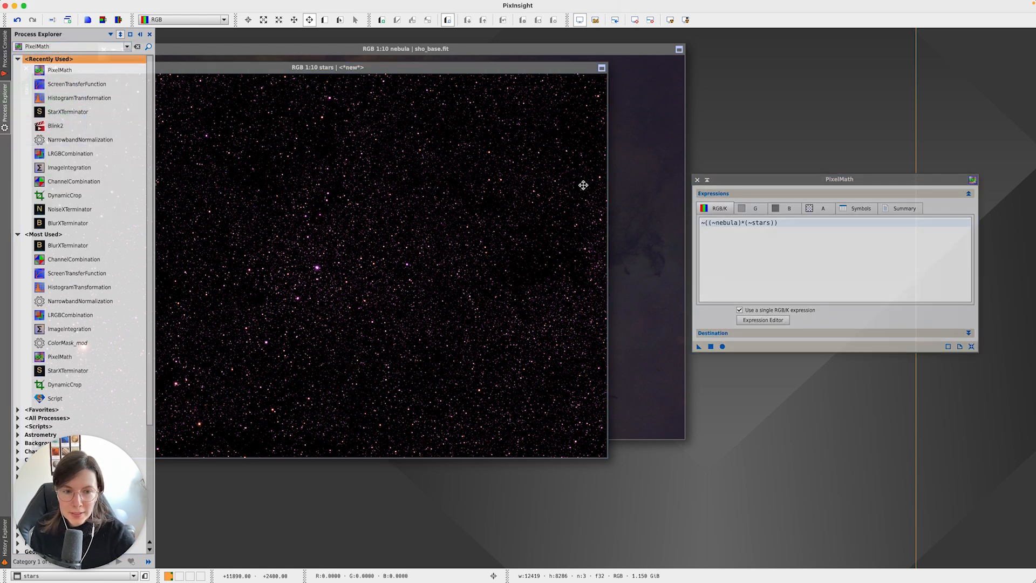
{"action": "left_click", "coordinate": [642, 222]}
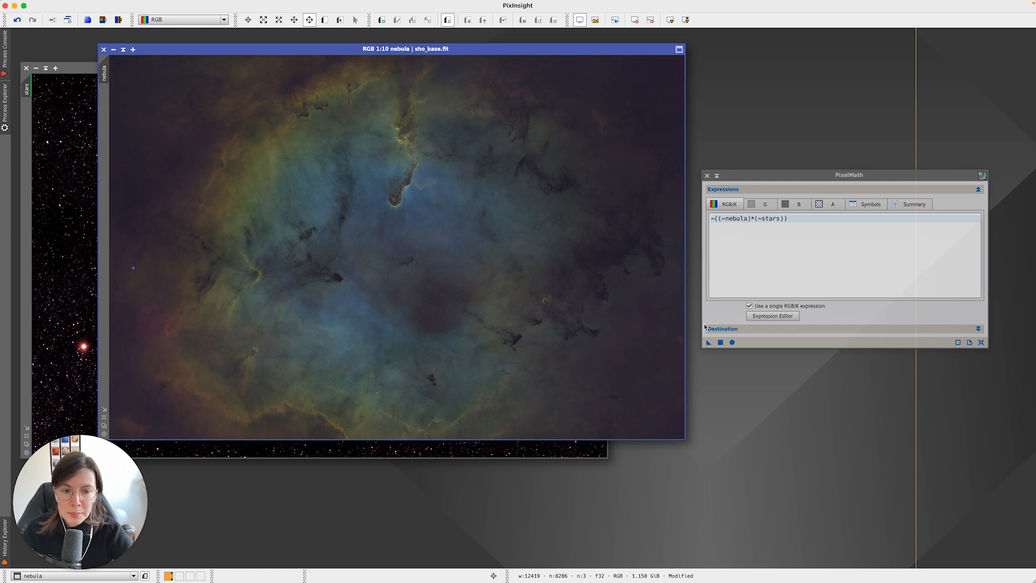
- Apply the PixelMath expression ~((~nebula)*(~stars)) to the stretched nebula image
{"action": "left_click", "coordinate": [750, 219]}
{"action": "left_click_drag", "start_coordinate": [750, 218], "coordinate": [724, 219]}
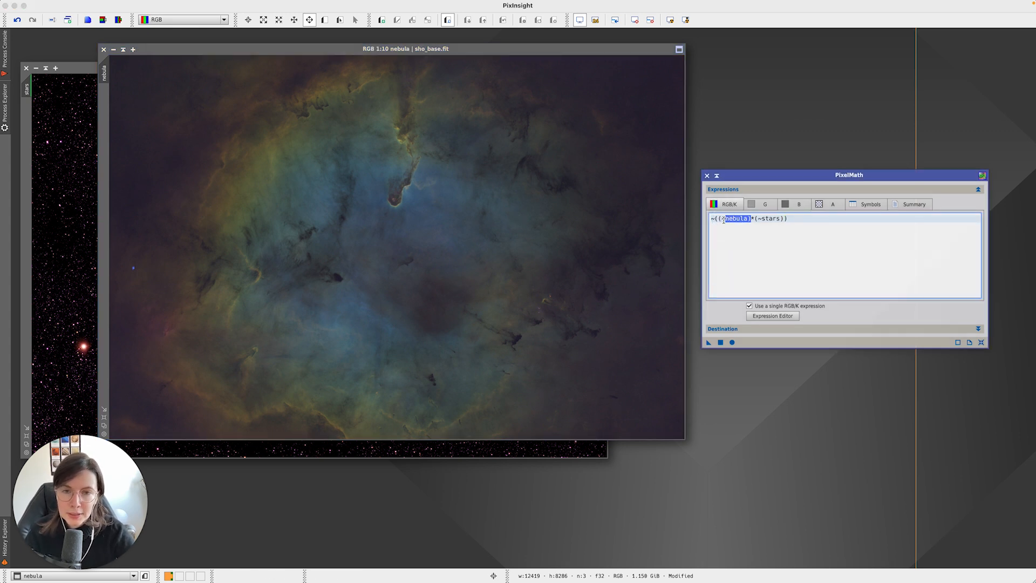
{"action": "double_click", "coordinate": [737, 218]}
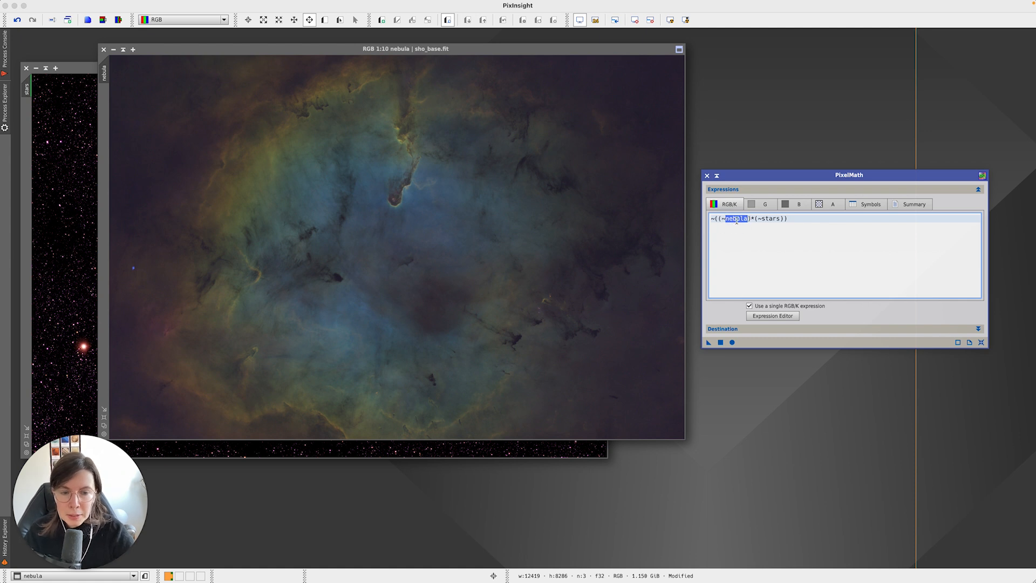
{"action": "left_click", "coordinate": [266, 173]}
{"action": "left_click_drag", "start_coordinate": [709, 342], "coordinate": [671, 307]}
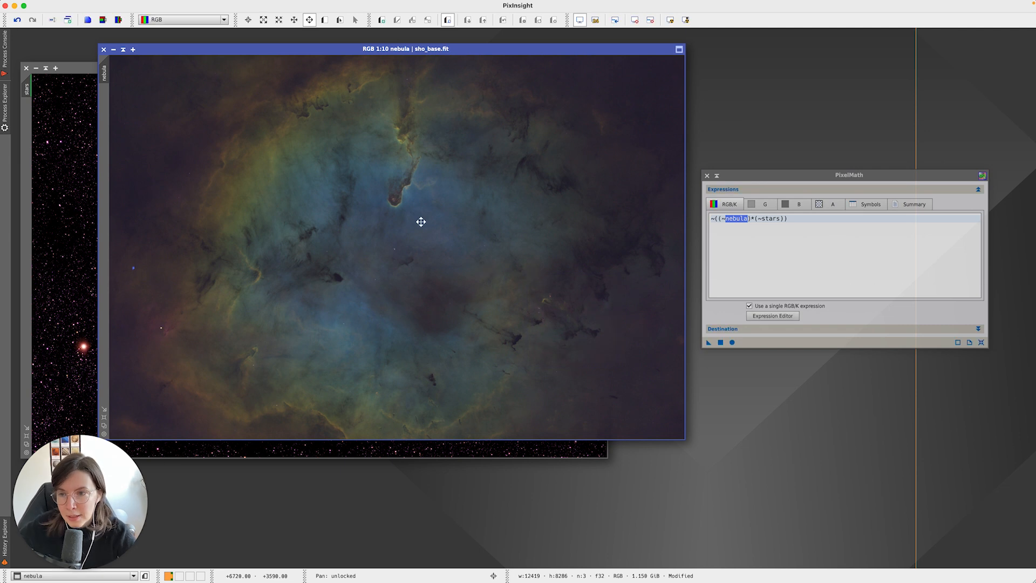
- Examine the recombined nebula image up close around the dark pillar, checking how the stars came through
{"action": "scroll", "coordinate": [349, 192], "scroll_direction": "down", "scroll_amount": 1}
{"action": "scroll", "coordinate": [350, 196], "scroll_direction": "up", "scroll_amount": 7}
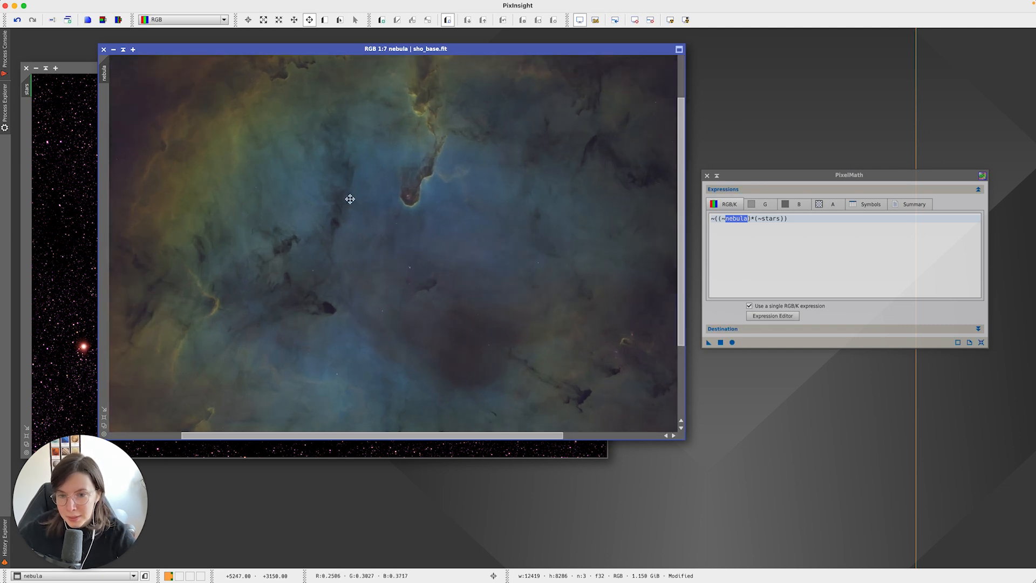
{"action": "scroll", "coordinate": [369, 208], "scroll_direction": "up", "scroll_amount": 1}
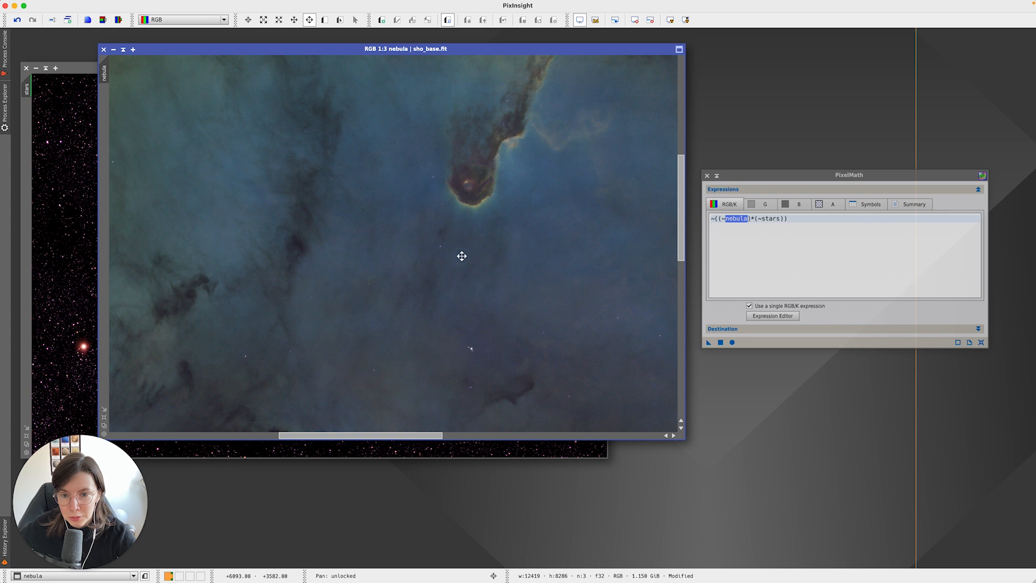
{"action": "scroll", "coordinate": [435, 213], "scroll_direction": "up", "scroll_amount": 1}
{"action": "scroll", "coordinate": [462, 162], "scroll_direction": "down", "scroll_amount": 1}
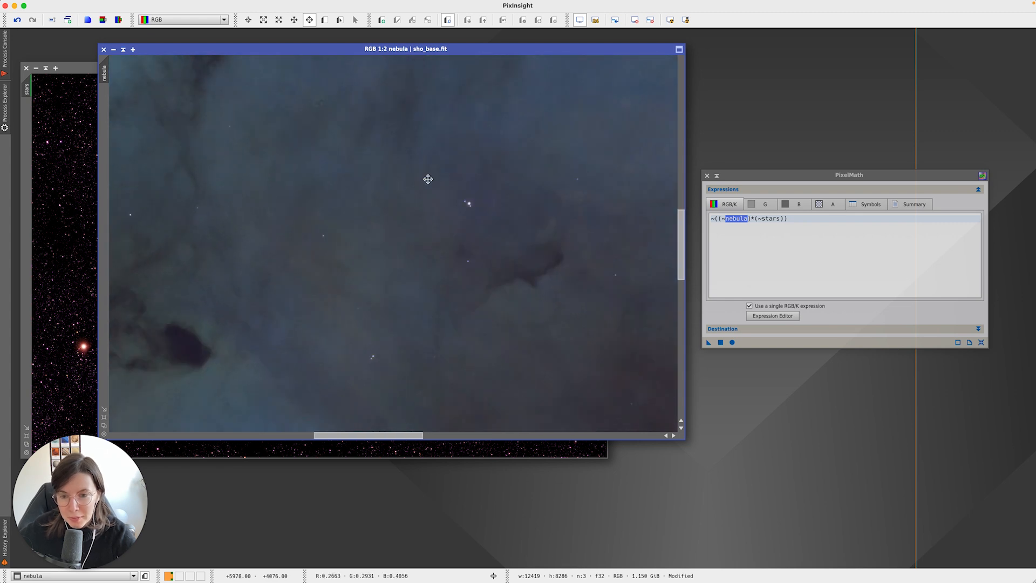
{"action": "scroll", "coordinate": [426, 178], "scroll_direction": "down", "scroll_amount": 1}
{"action": "scroll", "coordinate": [428, 180], "scroll_direction": "down", "scroll_amount": 5}
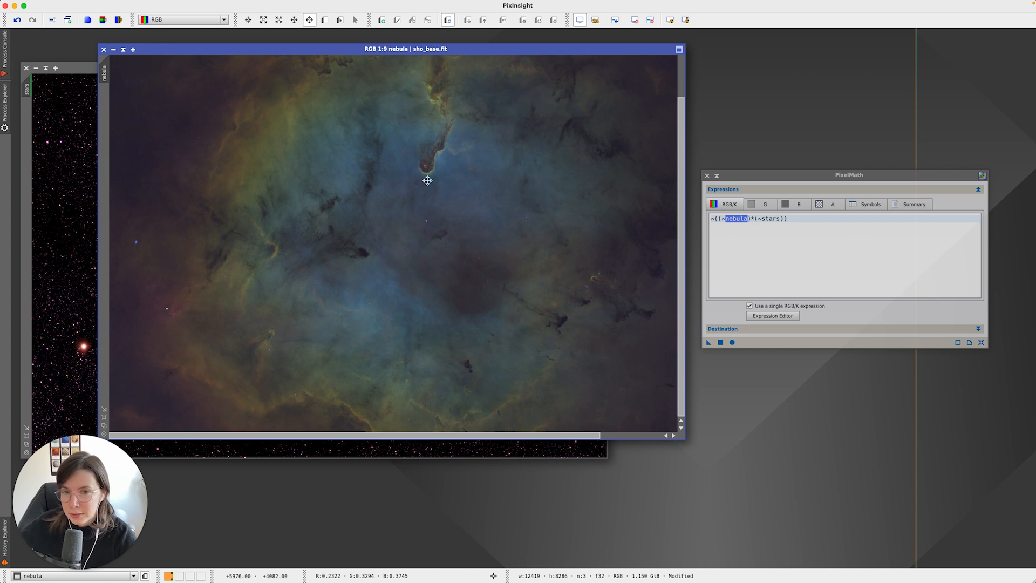
{"action": "scroll", "coordinate": [427, 180], "scroll_direction": "down", "scroll_amount": 1}
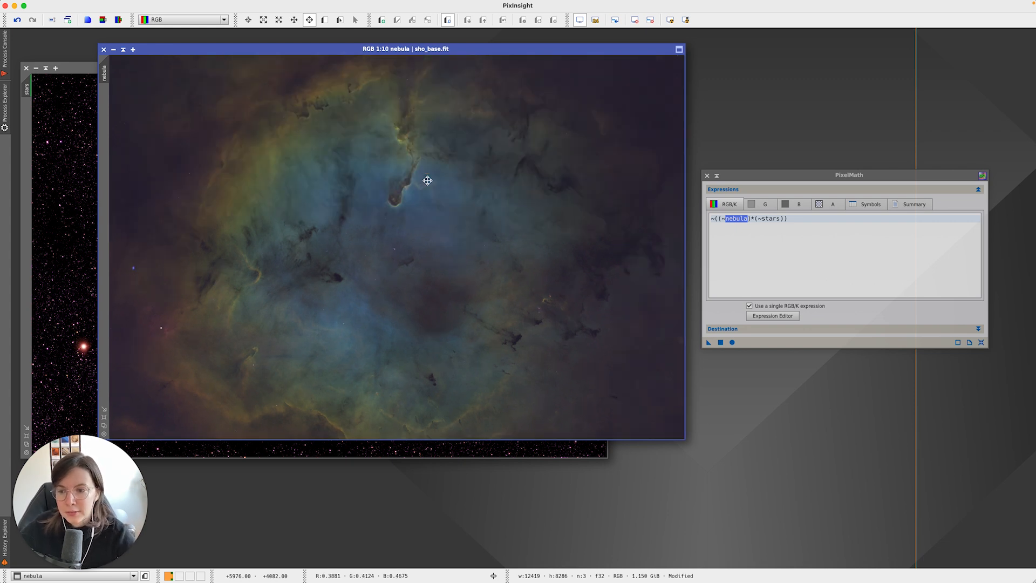
- Move the nebula window aside and bring the stars image to the front for comparison
{"action": "left_click_drag", "start_coordinate": [442, 50], "coordinate": [625, 59]}
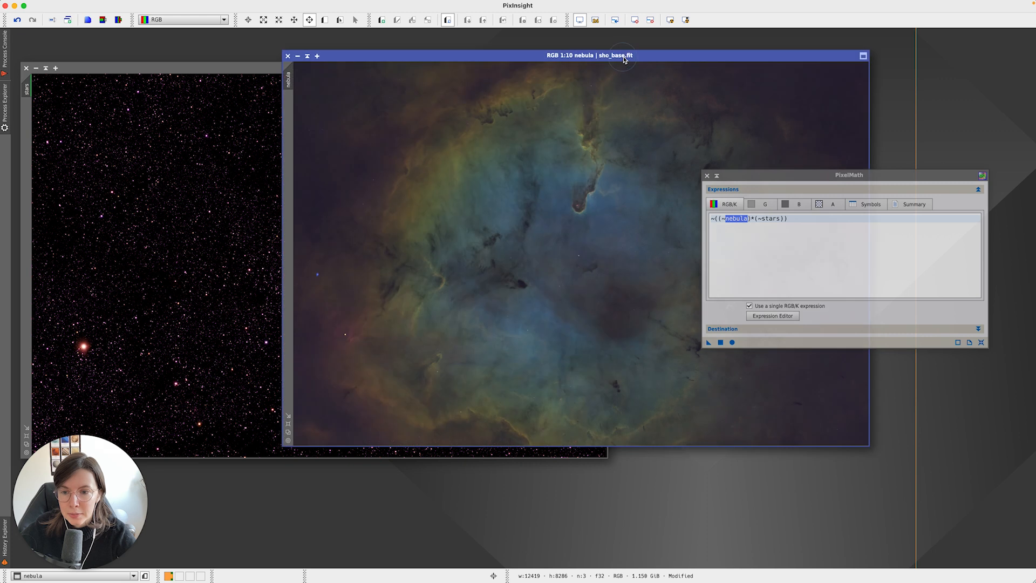
{"action": "left_click", "coordinate": [192, 202]}
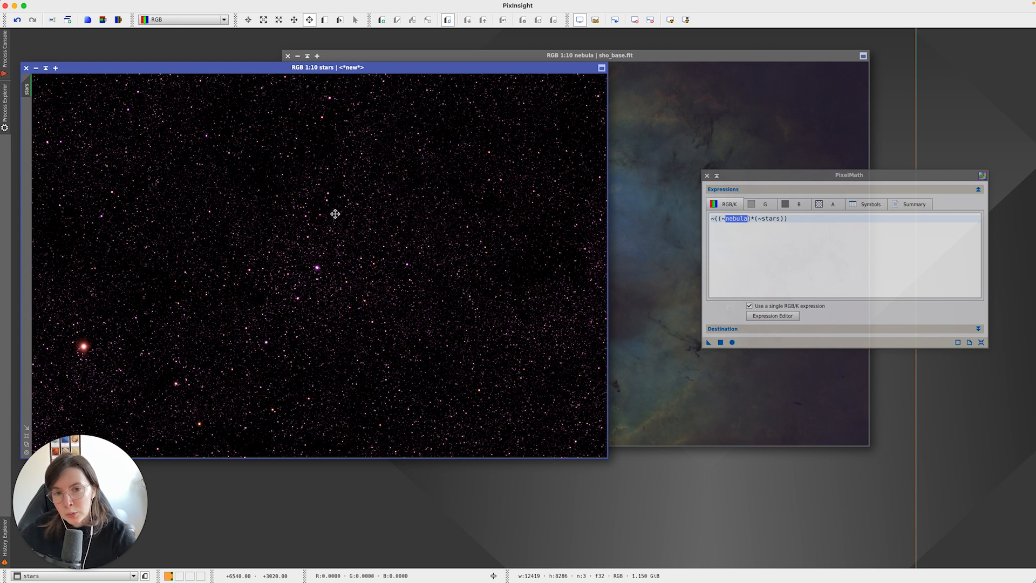
{"action": "left_click", "coordinate": [717, 102]}
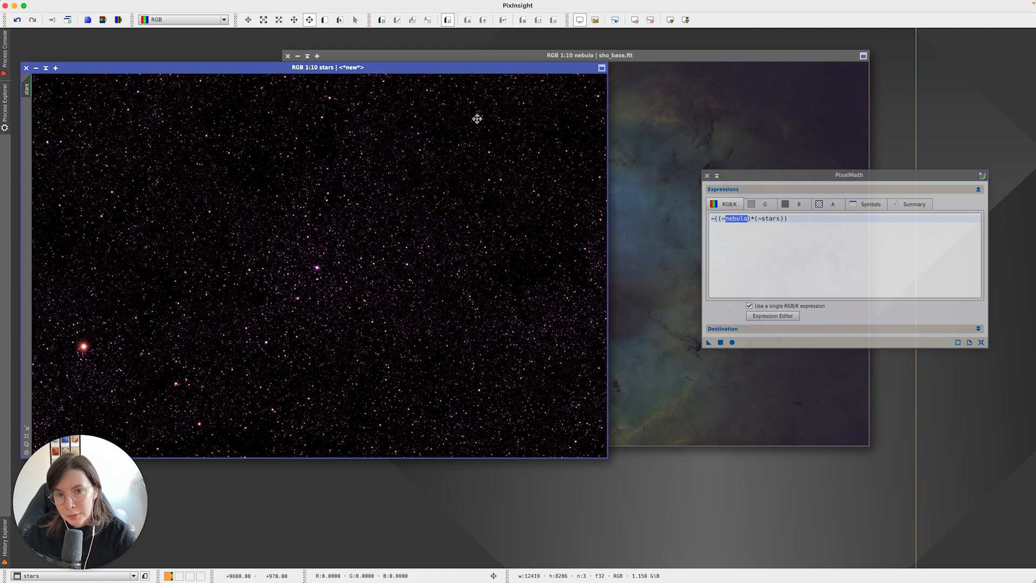
- Compare the stars image with the nebula image by bringing each to the front, moving PixelMath and the stars window out of the way
{"action": "left_click", "coordinate": [704, 97]}
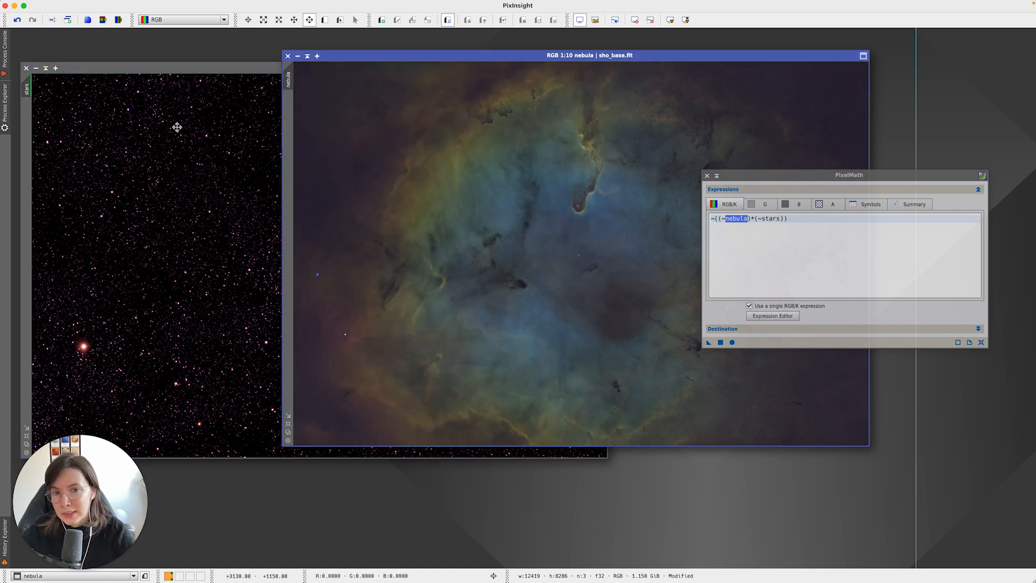
{"action": "left_click", "coordinate": [166, 85]}
{"action": "left_click", "coordinate": [675, 156]}
{"action": "left_click_drag", "start_coordinate": [779, 176], "coordinate": [813, 53]}
{"action": "left_click", "coordinate": [359, 157]}
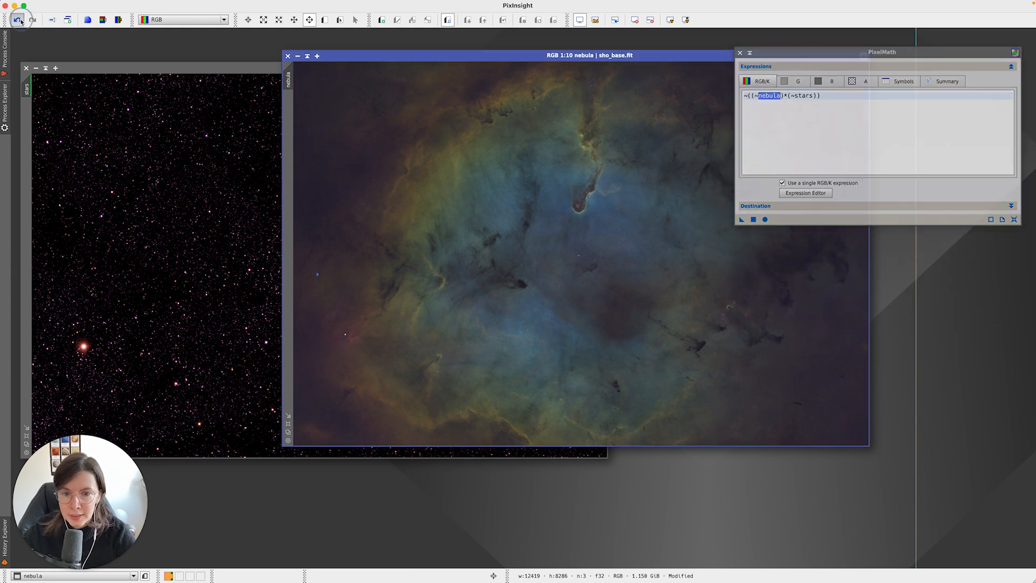
{"action": "left_click", "coordinate": [145, 203]}
{"action": "left_click_drag", "start_coordinate": [220, 67], "coordinate": [360, 114]}
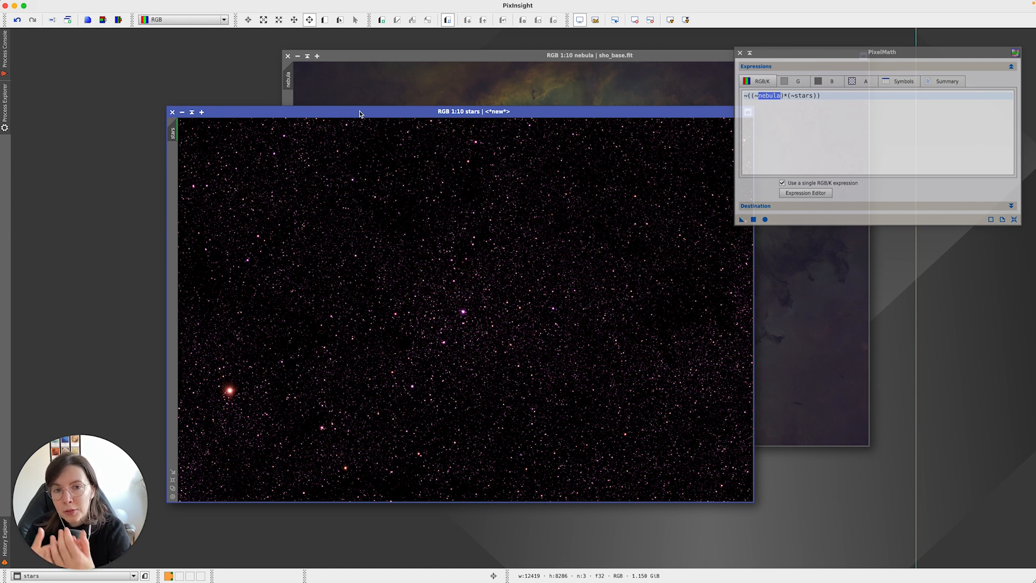
{"action": "left_click_drag", "start_coordinate": [360, 114], "coordinate": [238, 73]}
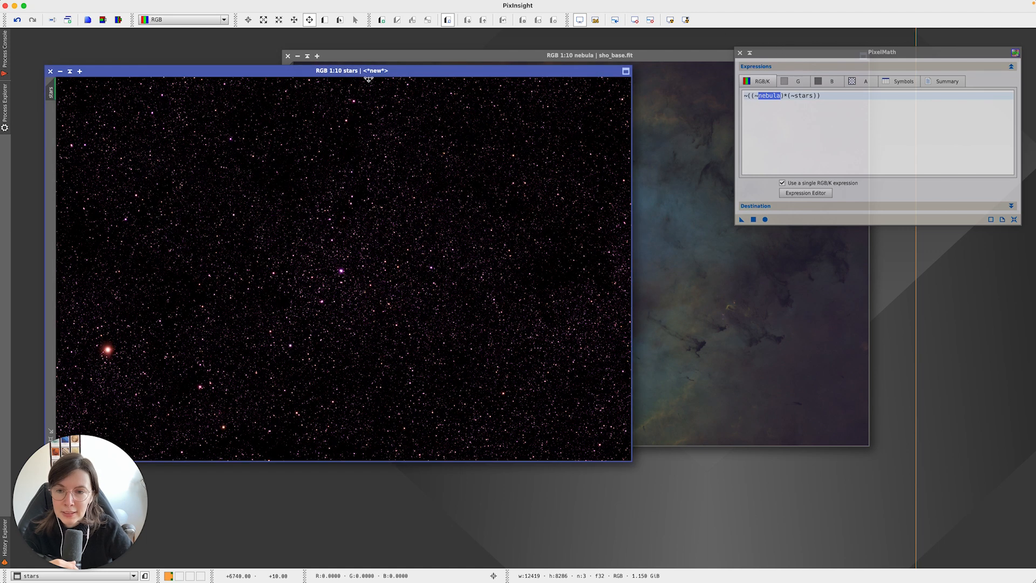
{"action": "left_click", "coordinate": [672, 218]}
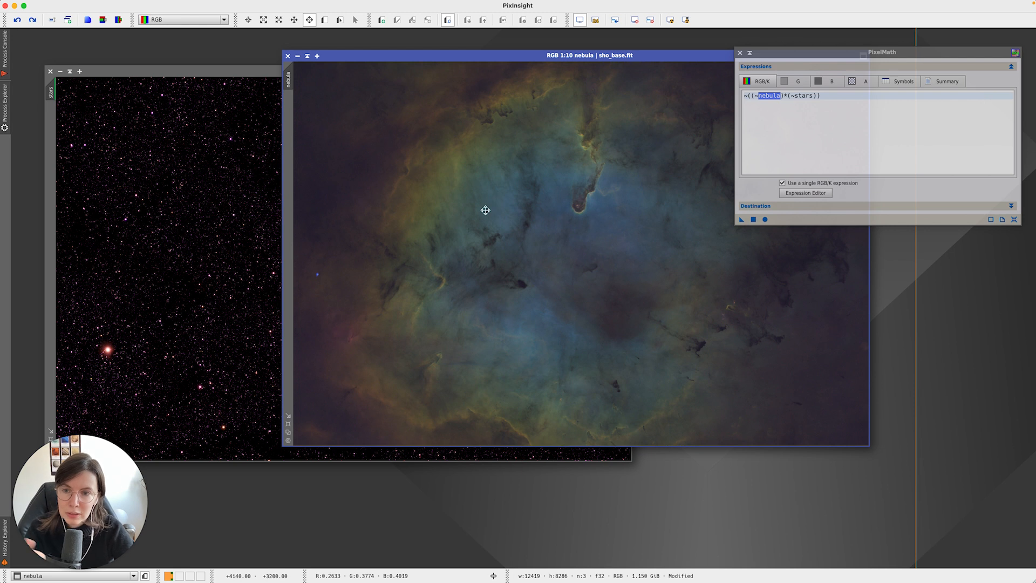
{"action": "left_click", "coordinate": [255, 180]}
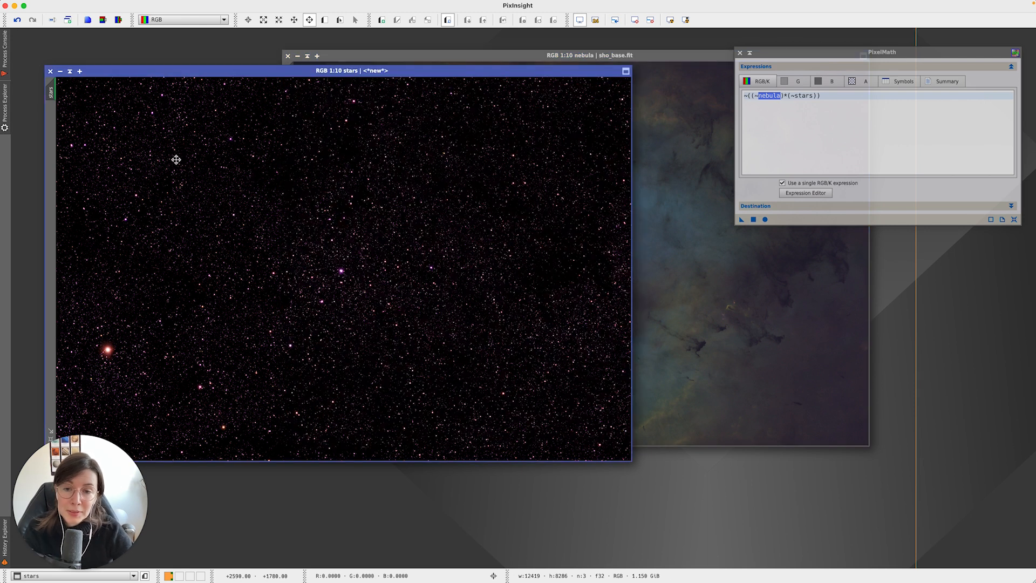
- Open HistogramTransformation and choose the stars image as its source view
{"action": "left_click", "coordinate": [4, 102]}
{"action": "type", "text": "histog"}
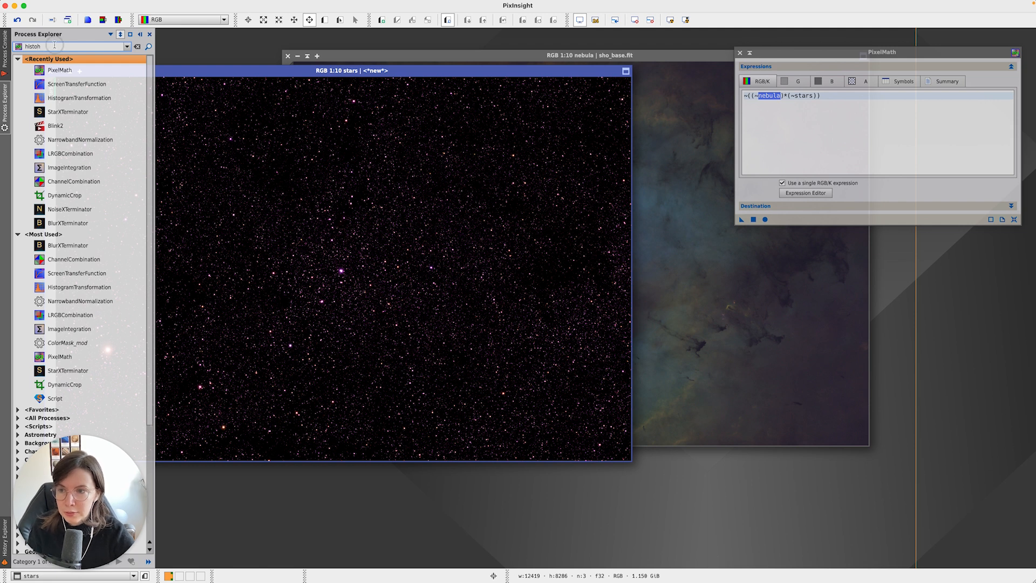
{"action": "left_click", "coordinate": [79, 65]}
{"action": "key", "text": "Return"}
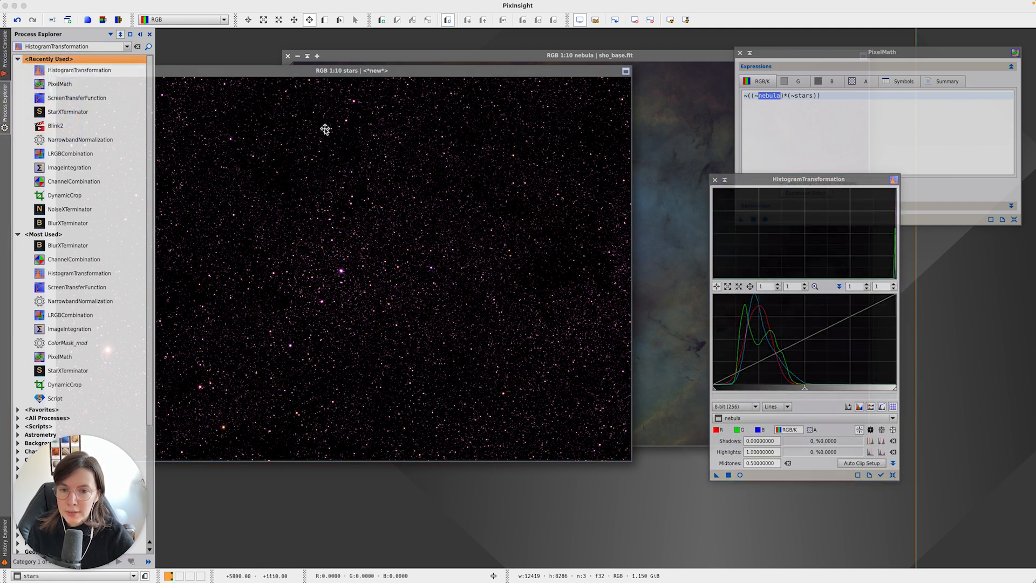
{"action": "left_click_drag", "start_coordinate": [792, 179], "coordinate": [769, 243]}
{"action": "left_click", "coordinate": [804, 485]}
{"action": "left_click", "coordinate": [800, 501]}
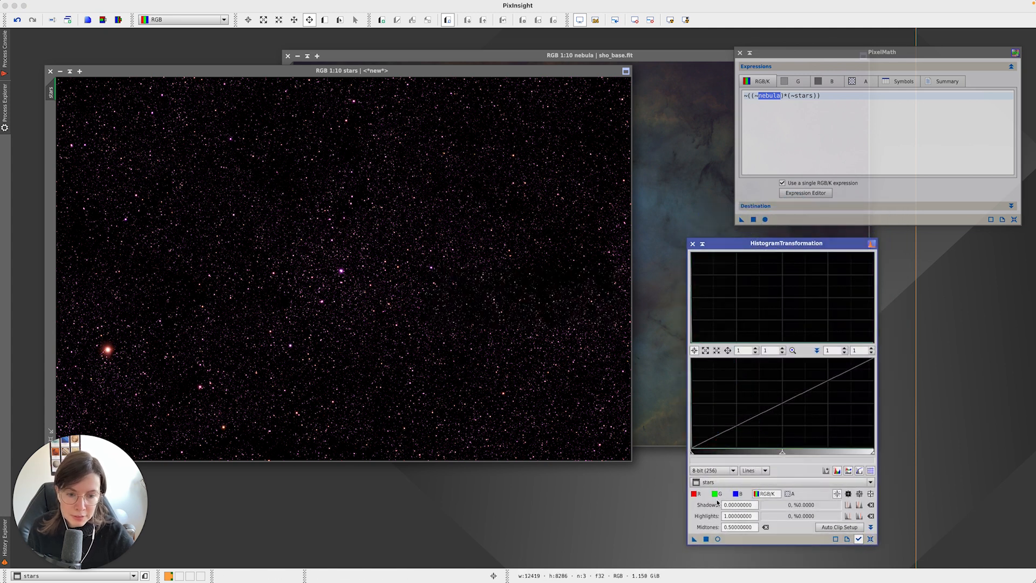
- Remove the screen stretch from the stars image and stretch it permanently with midtones of 0.00253165, checking the real-time preview
{"action": "left_click", "coordinate": [634, 21]}
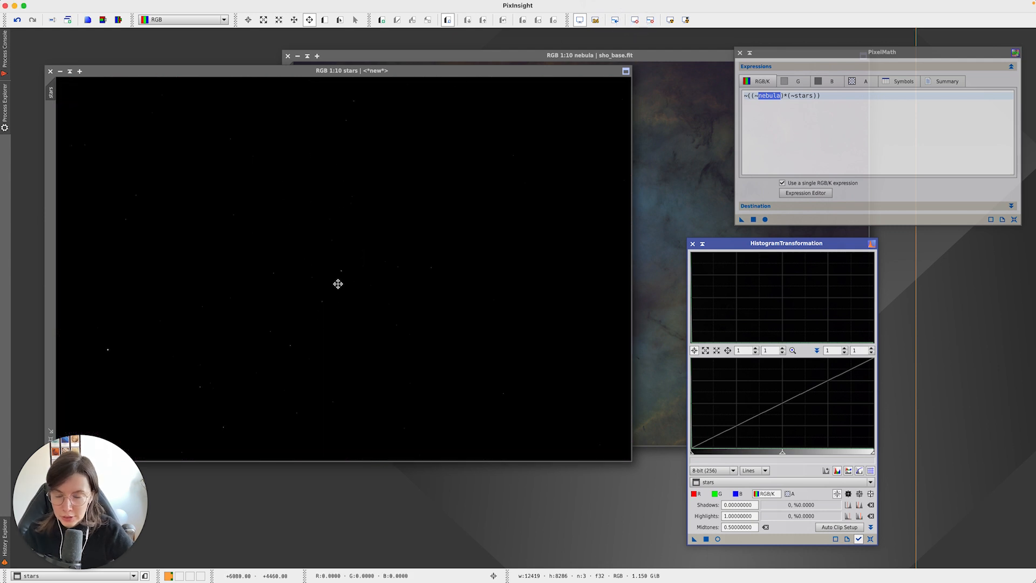
{"action": "left_click", "coordinate": [718, 538]}
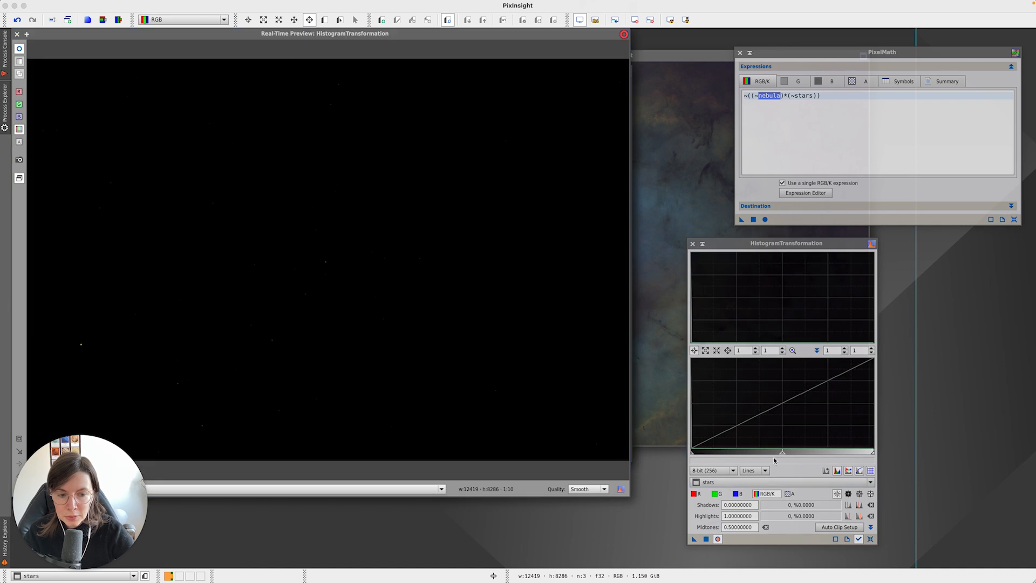
{"action": "left_click_drag", "start_coordinate": [781, 456], "coordinate": [691, 457]}
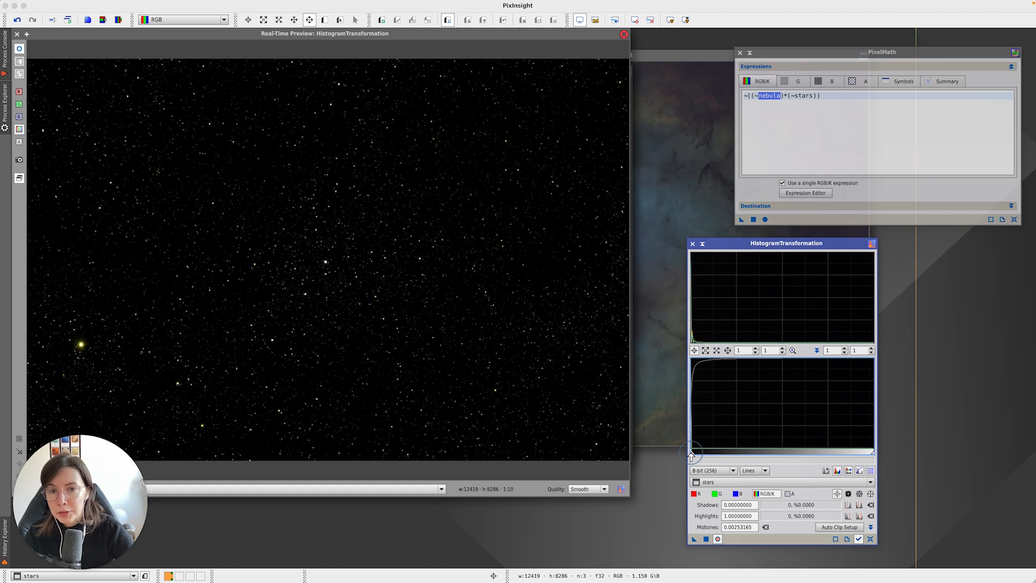
{"action": "left_click_drag", "start_coordinate": [690, 456], "coordinate": [692, 456]}
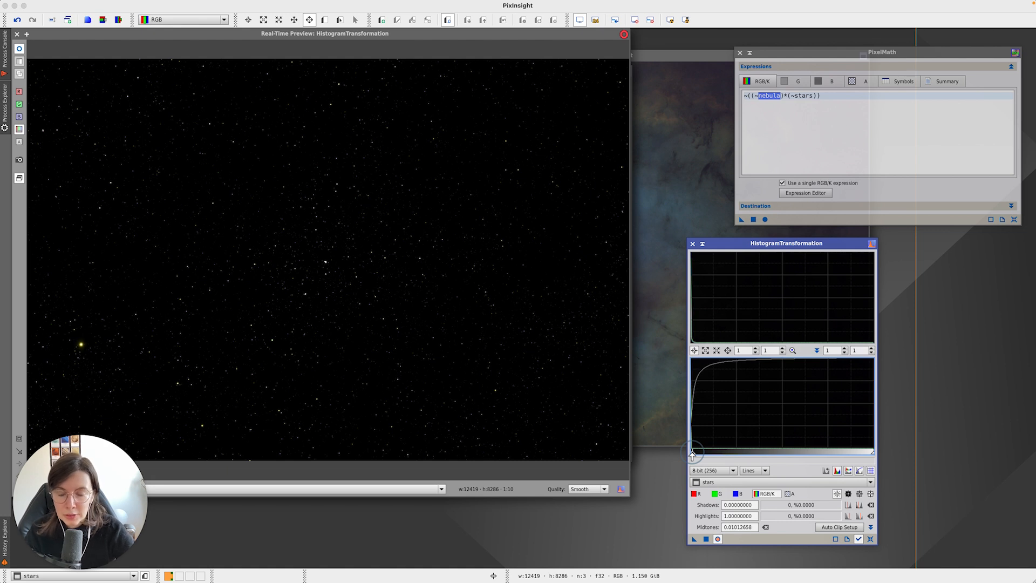
{"action": "left_click_drag", "start_coordinate": [693, 456], "coordinate": [692, 456]}
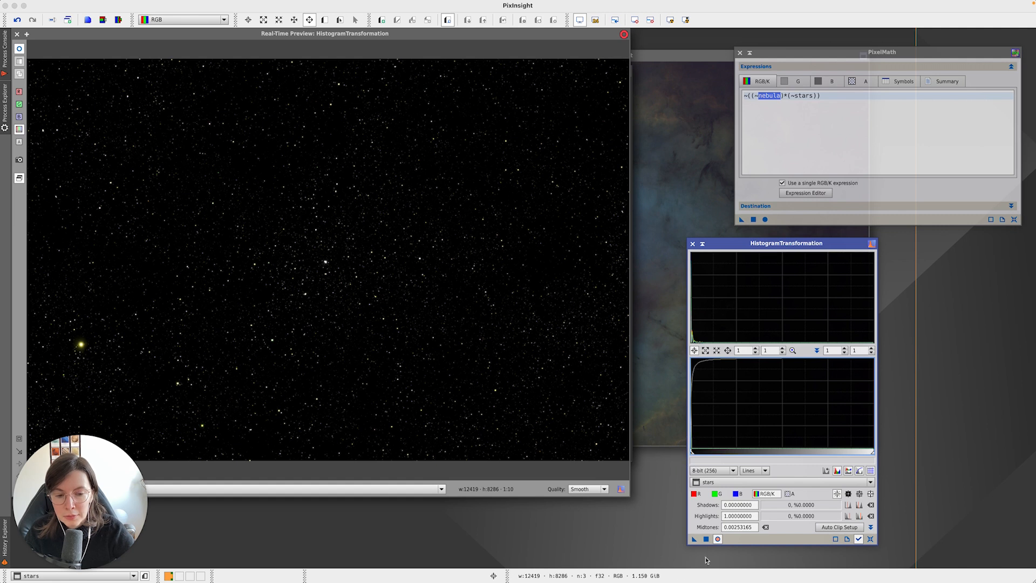
{"action": "left_click", "coordinate": [706, 539]}
- Reset the histogram settings, stretch the stars image again with midtones of about 0.22, and close HistogramTransformation and its preview
{"action": "left_click", "coordinate": [718, 538]}
{"action": "left_click", "coordinate": [871, 539]}
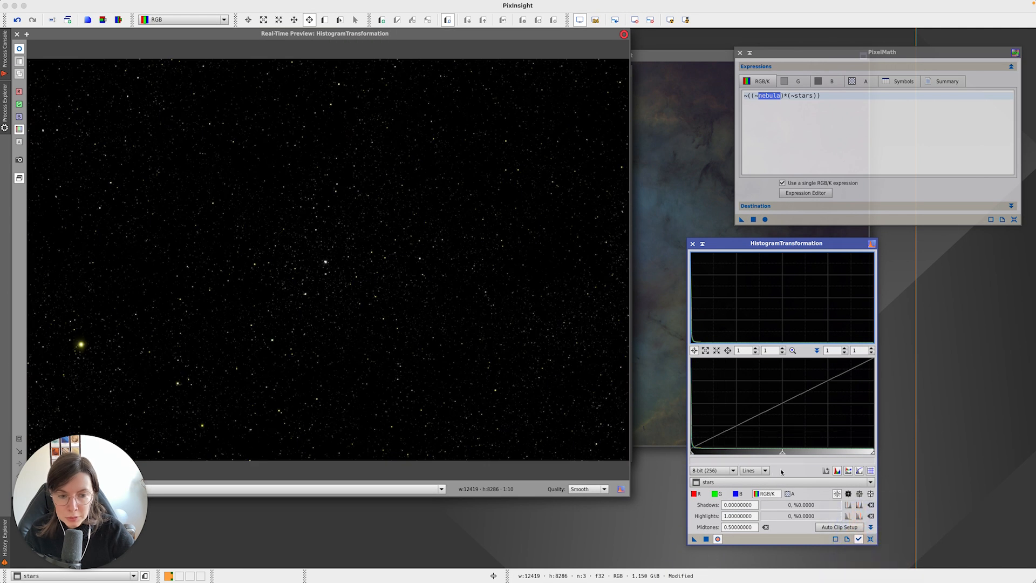
{"action": "left_click_drag", "start_coordinate": [781, 455], "coordinate": [732, 453]}
{"action": "left_click", "coordinate": [706, 539]}
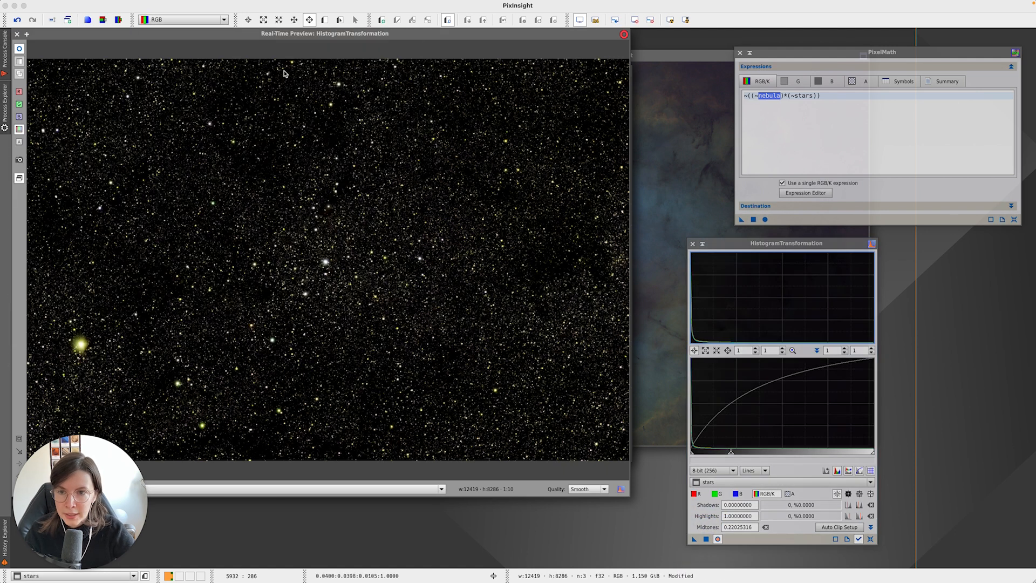
{"action": "left_click", "coordinate": [693, 243]}
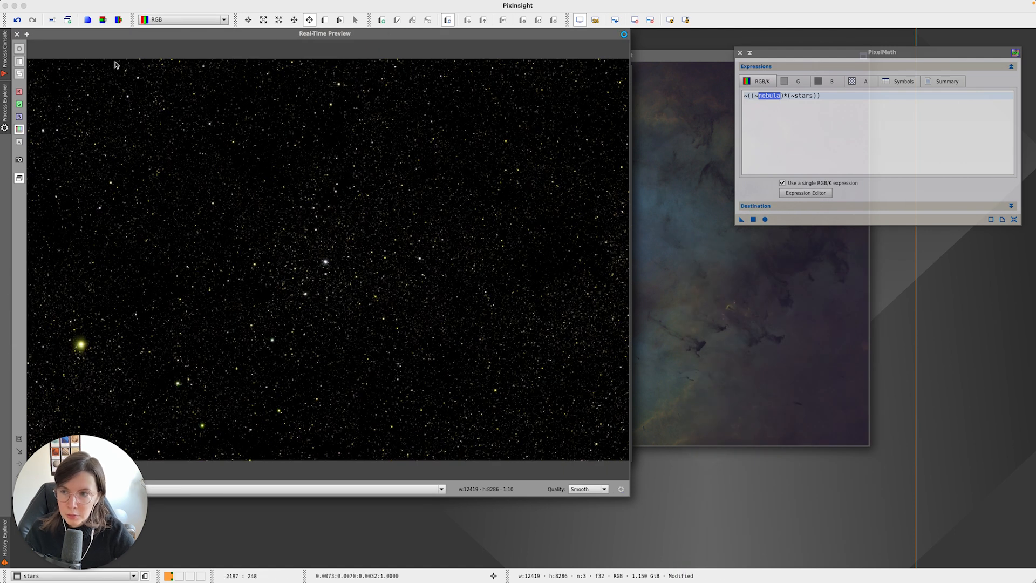
{"action": "left_click", "coordinate": [17, 34]}
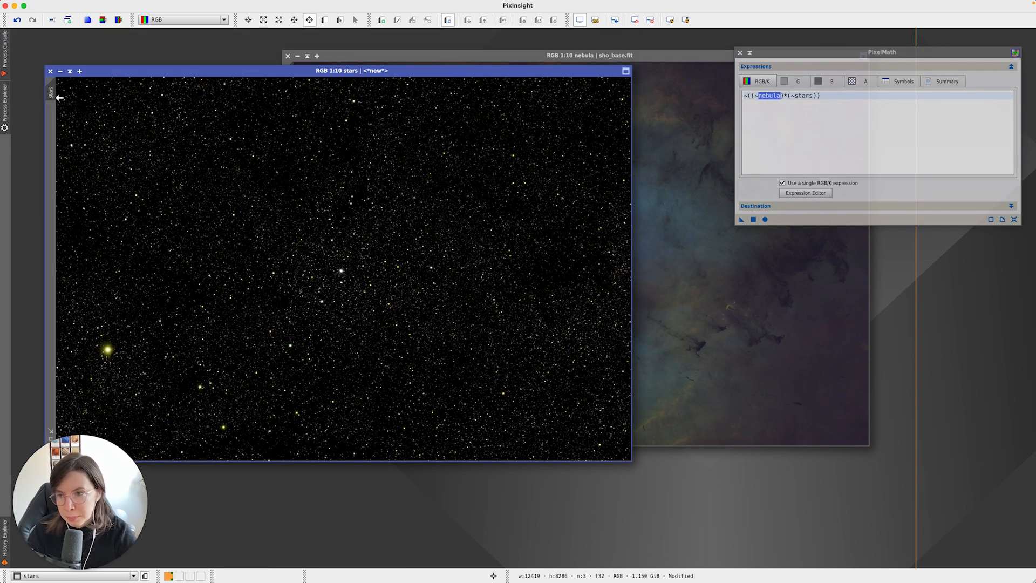
- Apply the PixelMath expression ~((~nebula)*(~stars)) to the nebula image and move the two windows apart
{"action": "left_click", "coordinate": [469, 61]}
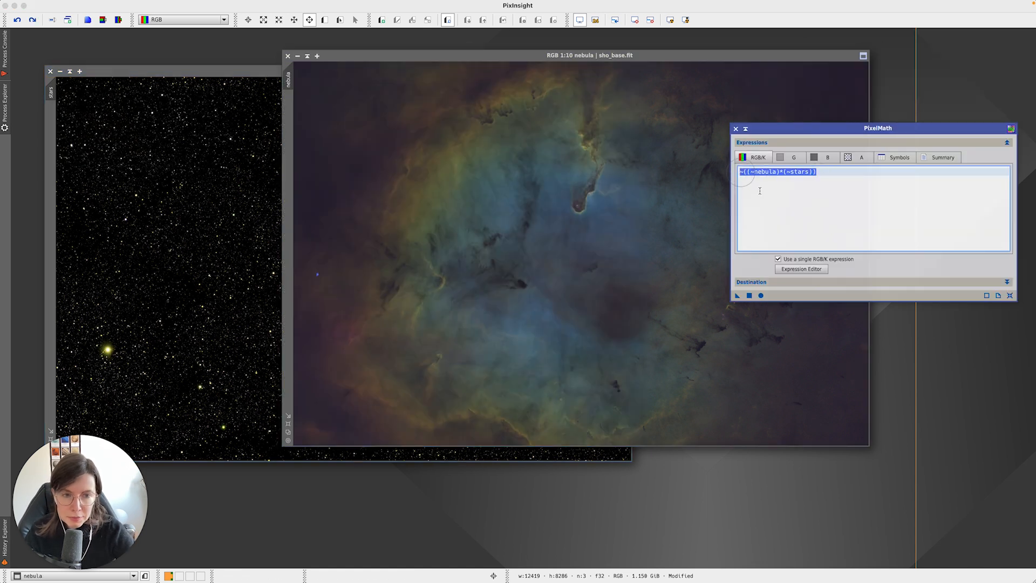
{"action": "left_click_drag", "start_coordinate": [738, 296], "coordinate": [558, 260]}
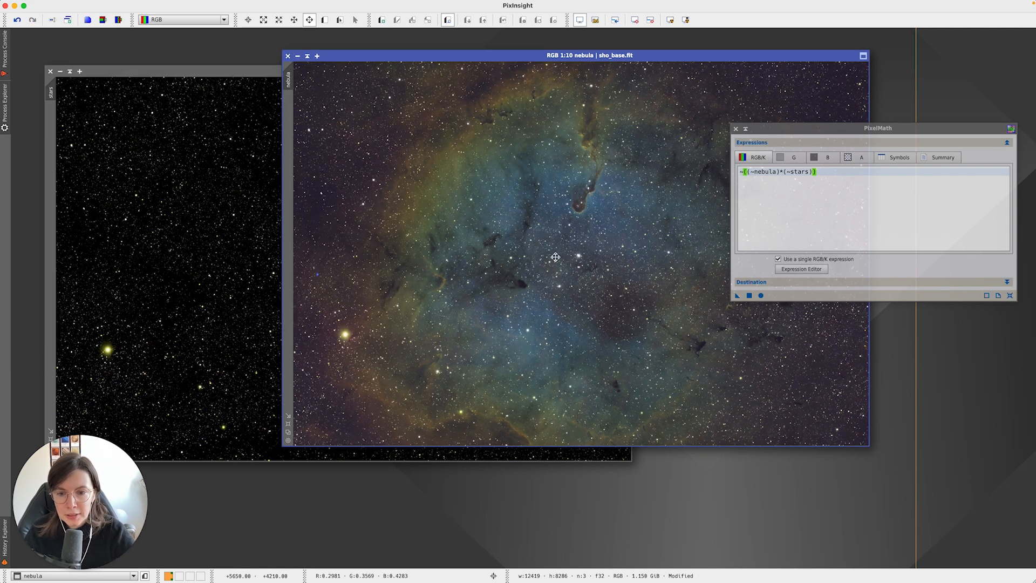
{"action": "left_click_drag", "start_coordinate": [875, 129], "coordinate": [896, 71]}
{"action": "left_click_drag", "start_coordinate": [637, 61], "coordinate": [484, 135]}
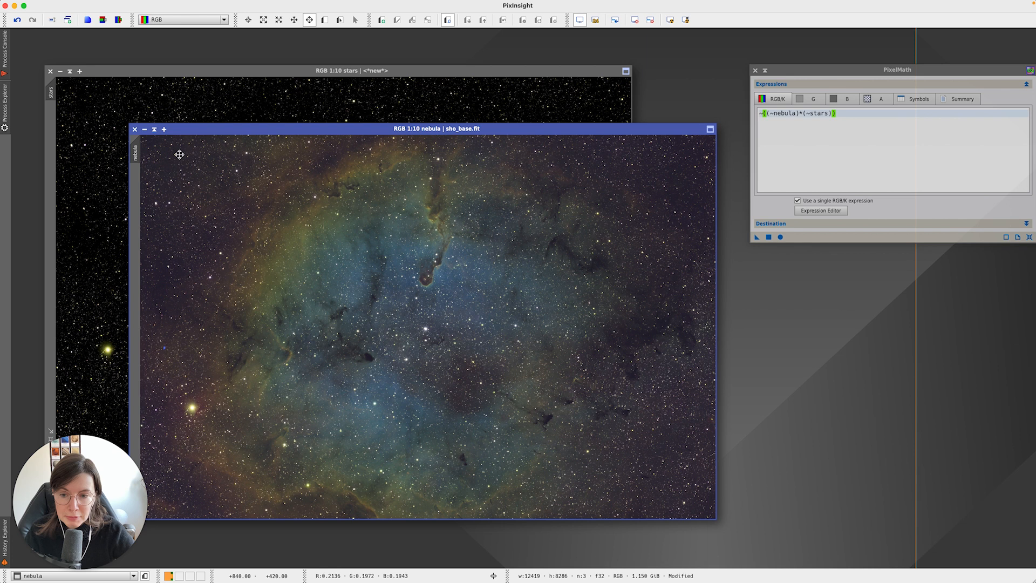
- Minimize the stars image and place the nebula image and PixelMath side by side
{"action": "left_click", "coordinate": [228, 86]}
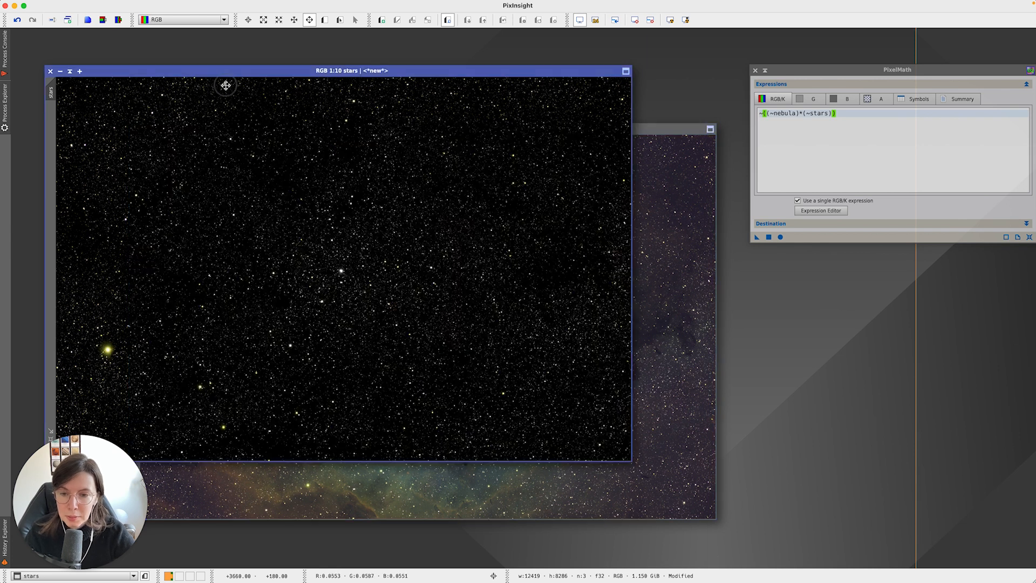
{"action": "left_click", "coordinate": [60, 72]}
{"action": "left_click_drag", "start_coordinate": [574, 129], "coordinate": [530, 45]}
{"action": "left_click_drag", "start_coordinate": [860, 69], "coordinate": [796, 84]}
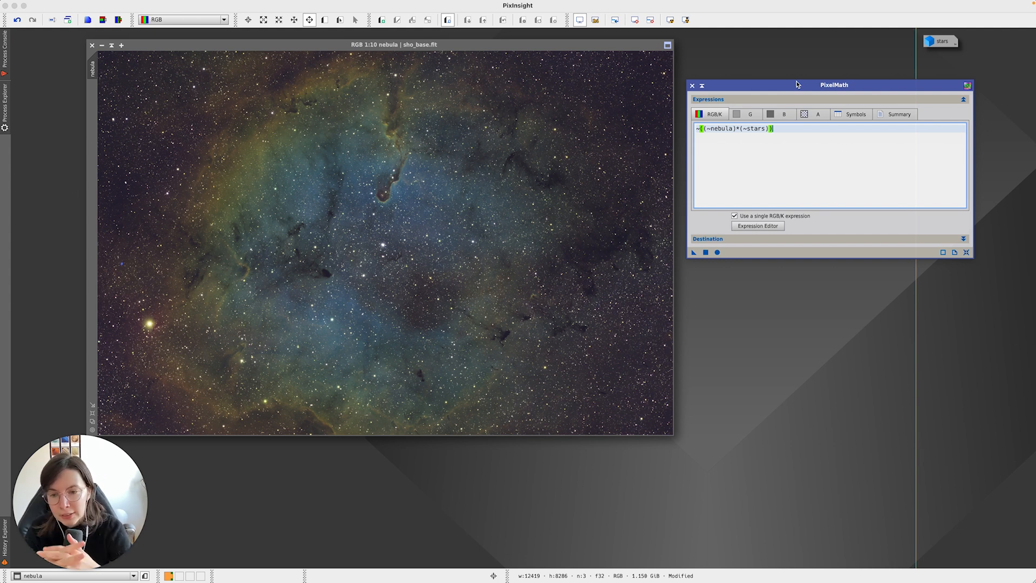
- Maximize the nebula image and compare it without and with the stars by undoing and redoing the recombination
{"action": "left_click", "coordinate": [398, 229]}
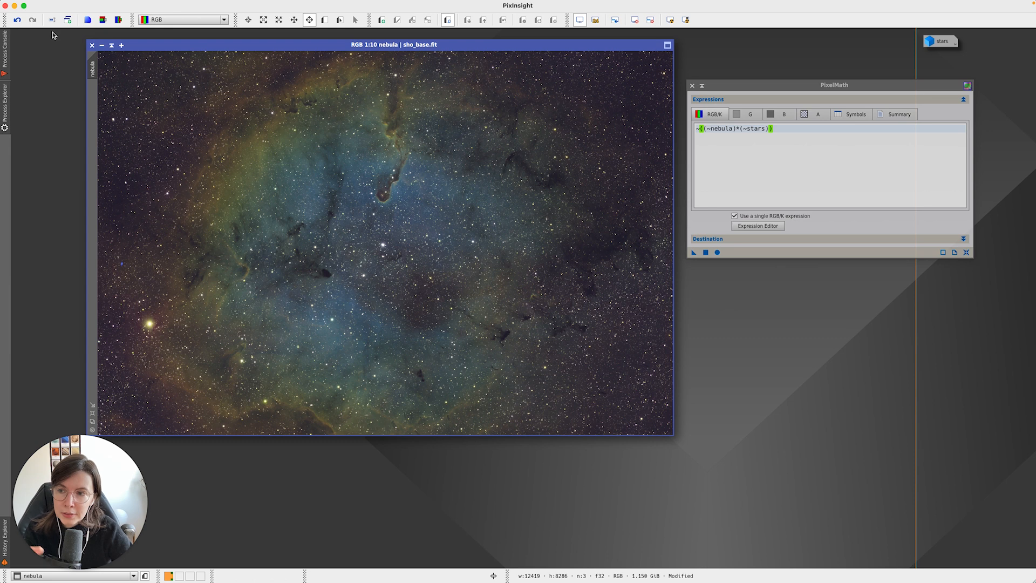
{"action": "double_click", "coordinate": [308, 44]}
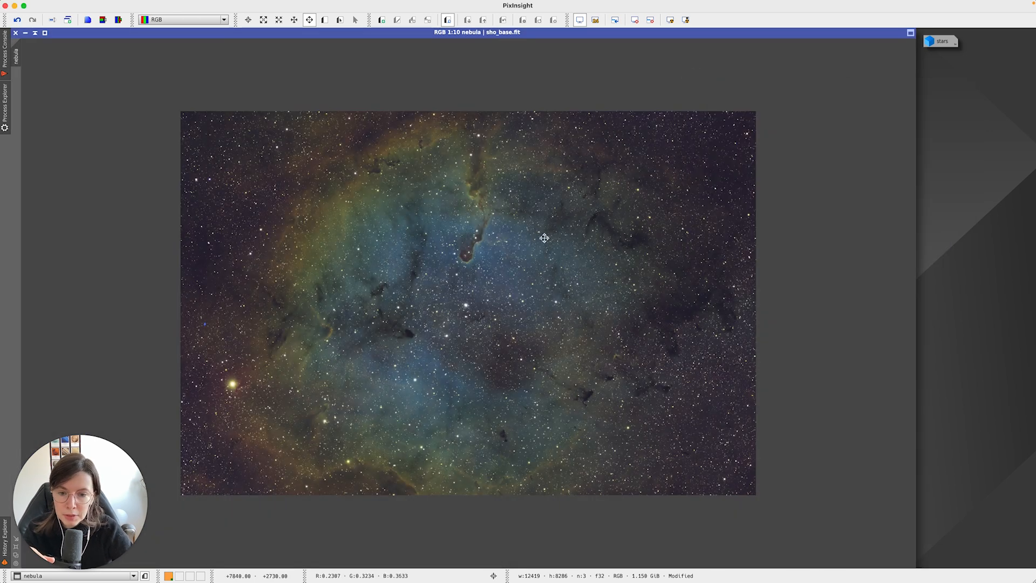
{"action": "scroll", "coordinate": [555, 224], "scroll_direction": "up", "scroll_amount": 2}
{"action": "left_click", "coordinate": [18, 20]}
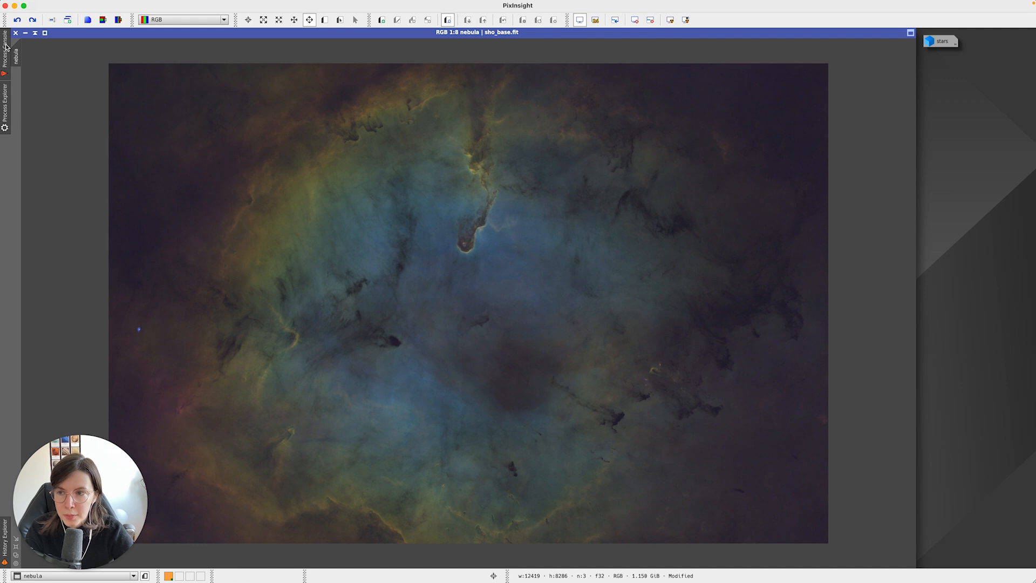
{"action": "left_click", "coordinate": [32, 20]}
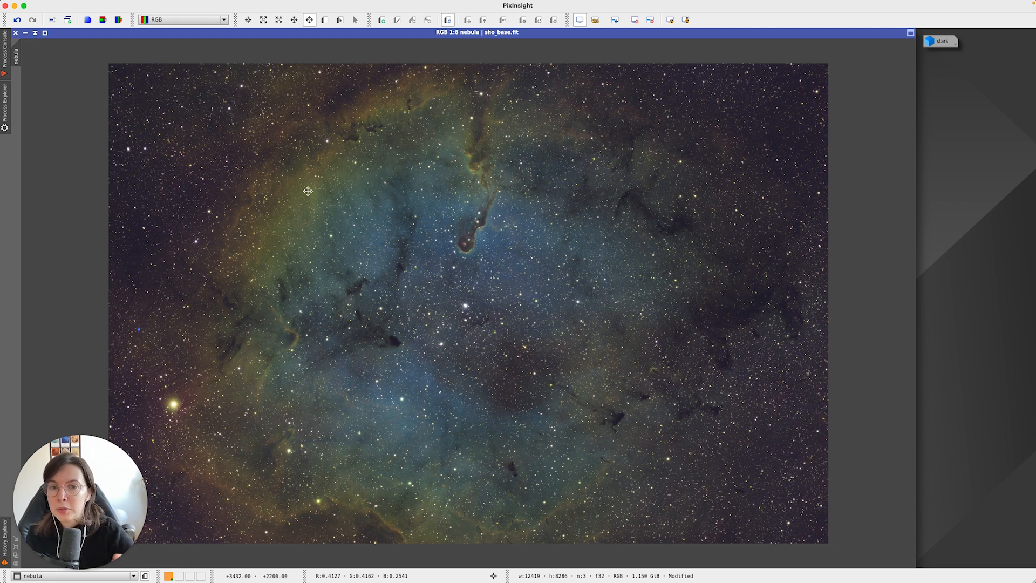
- Find and open BlurXTerminator and place its window beside the recombined nebula image
{"action": "left_click", "coordinate": [3, 106]}
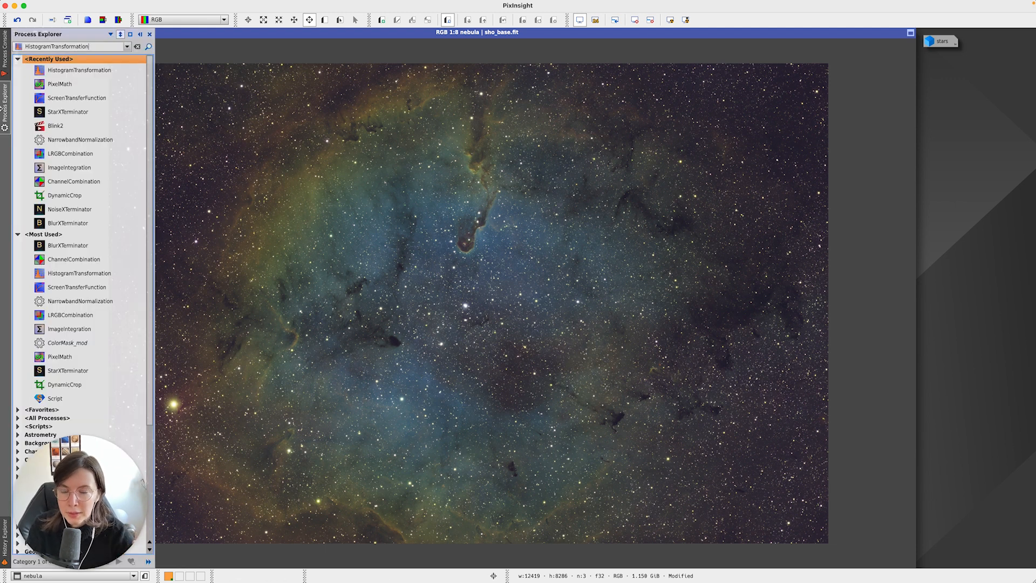
{"action": "left_click", "coordinate": [64, 47]}
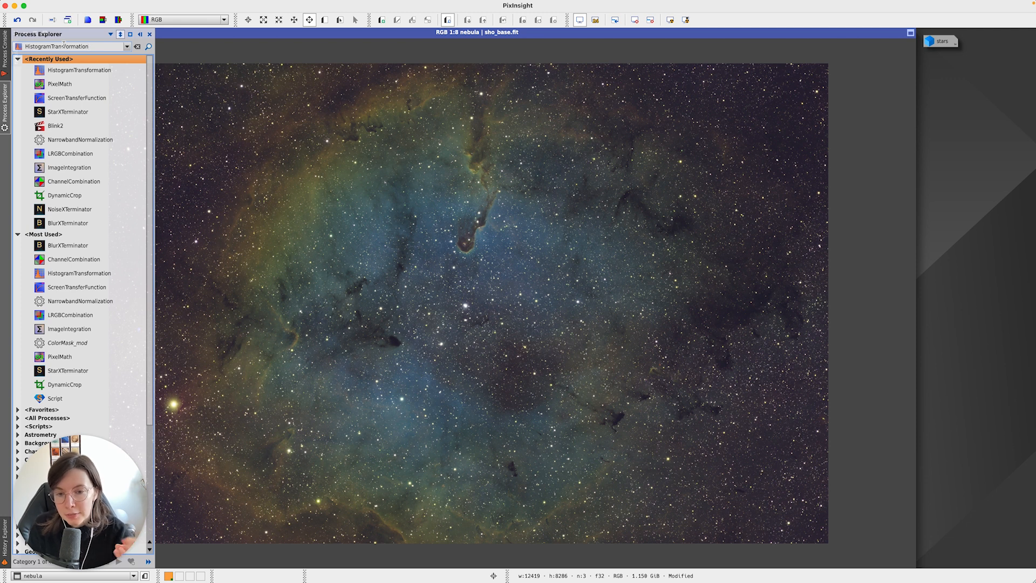
{"action": "double_click", "coordinate": [63, 47]}
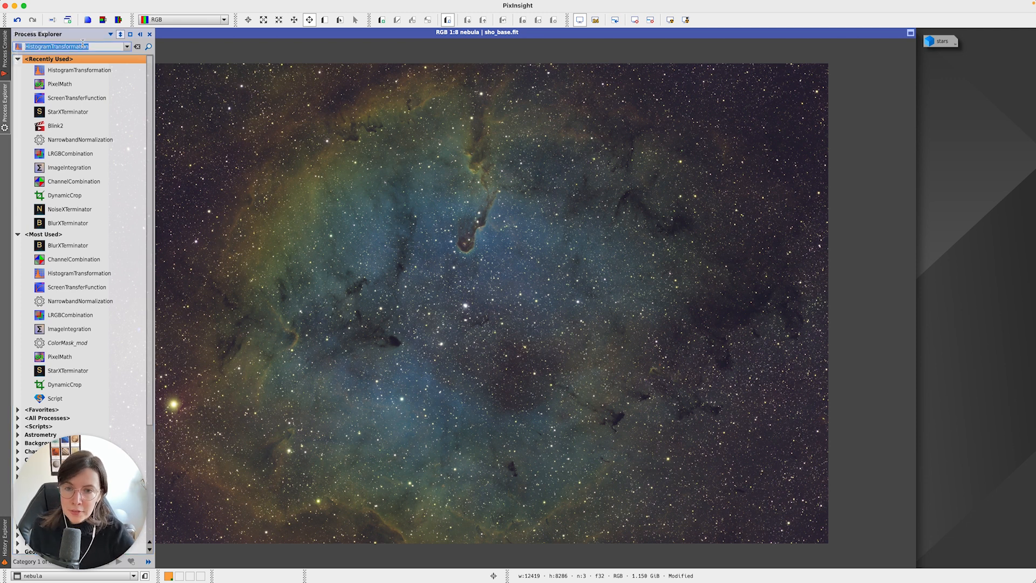
{"action": "type", "text": "blur"}
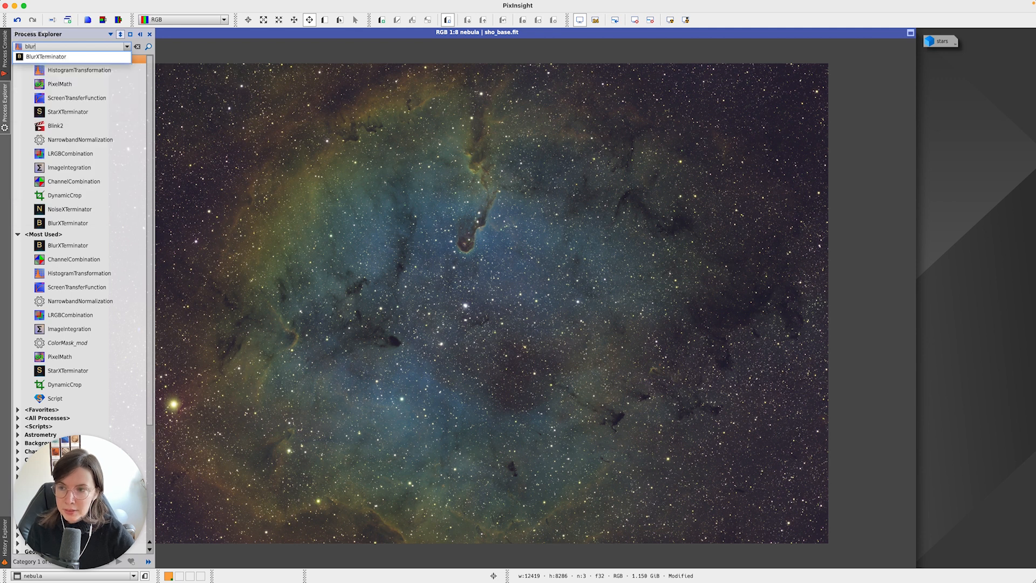
{"action": "left_click", "coordinate": [84, 57]}
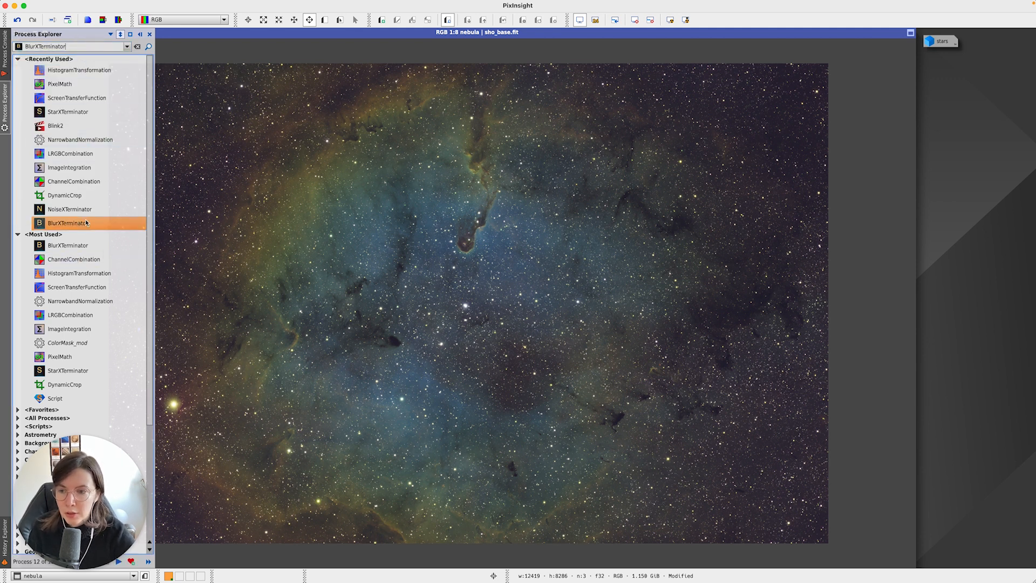
{"action": "double_click", "coordinate": [67, 223]}
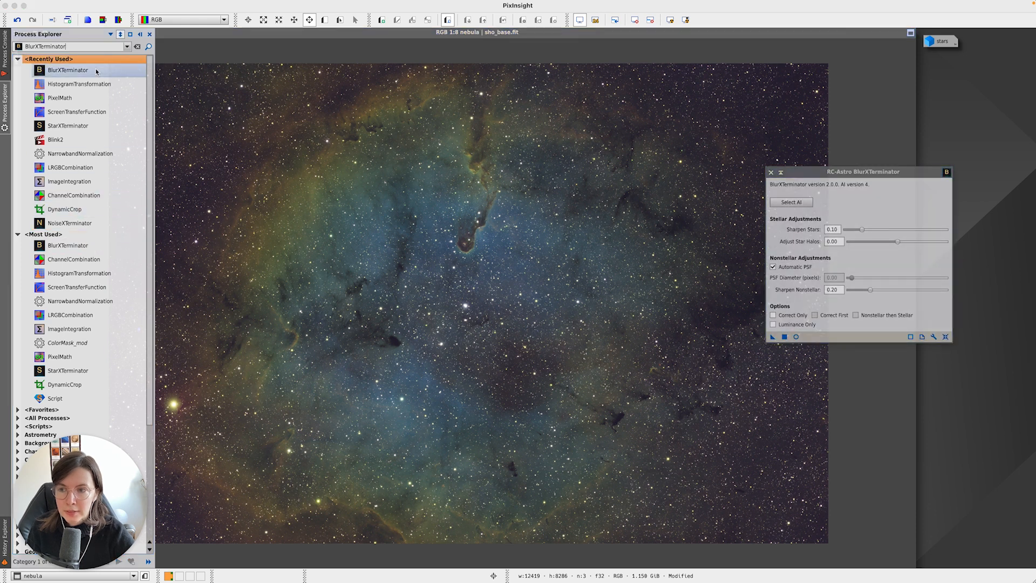
{"action": "left_click", "coordinate": [806, 173]}
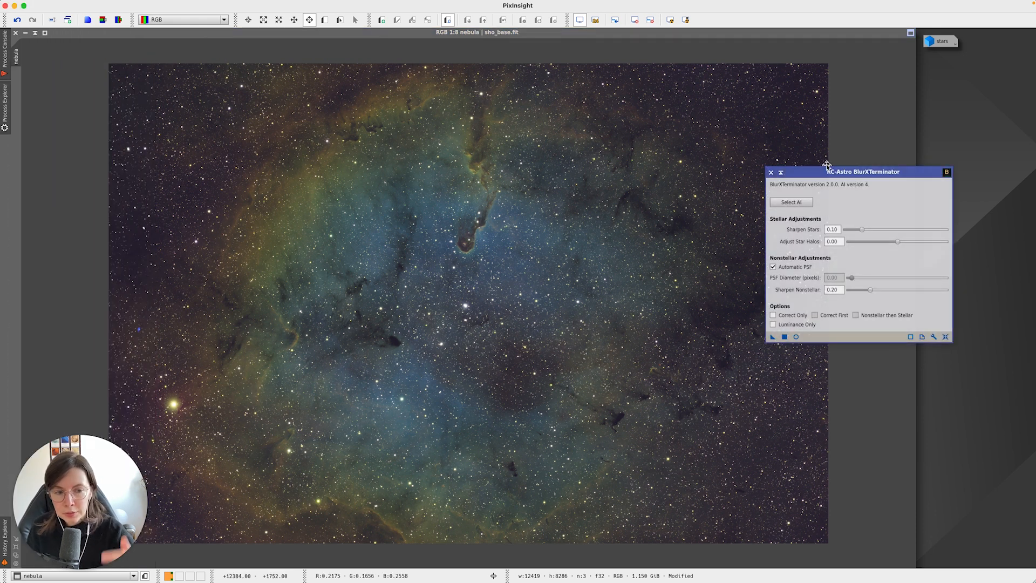
{"action": "left_click_drag", "start_coordinate": [827, 165], "coordinate": [892, 101]}
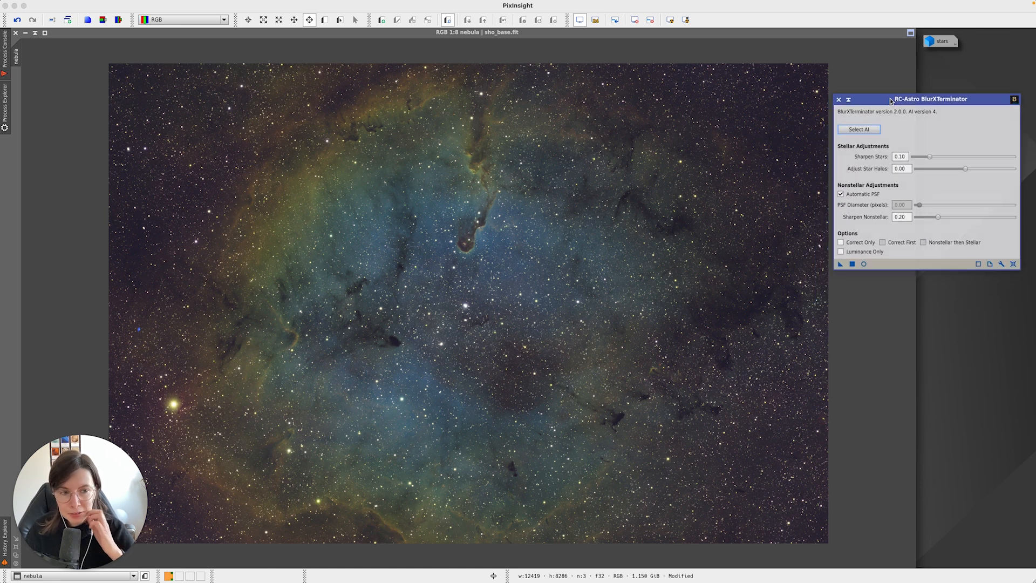
- Set BlurXTerminator's Sharpen Stars to 0.40 and Sharpen Nonstellar to 0.00
{"action": "left_click_drag", "start_coordinate": [891, 101], "coordinate": [898, 99]}
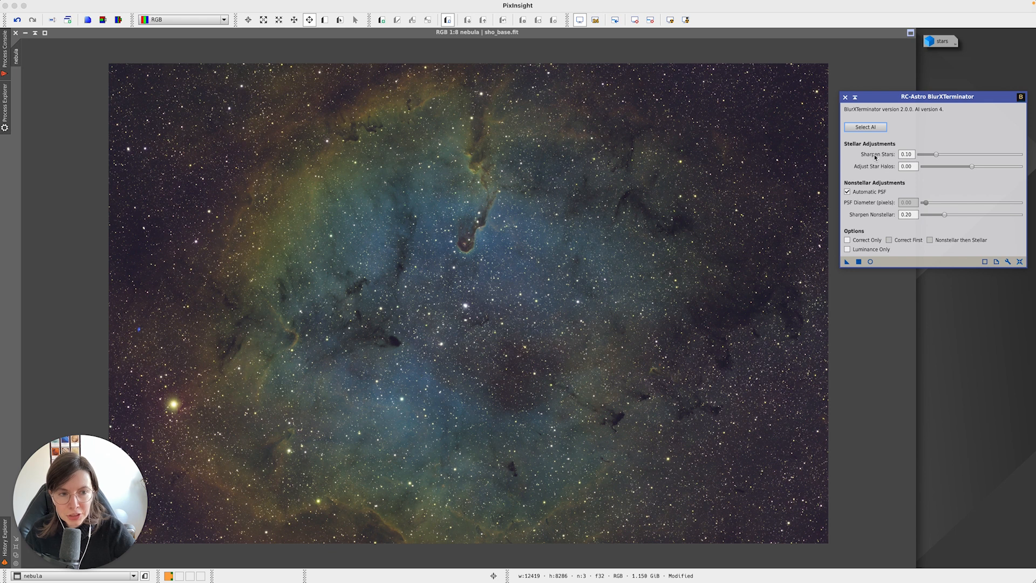
{"action": "left_click_drag", "start_coordinate": [937, 155], "coordinate": [962, 155]}
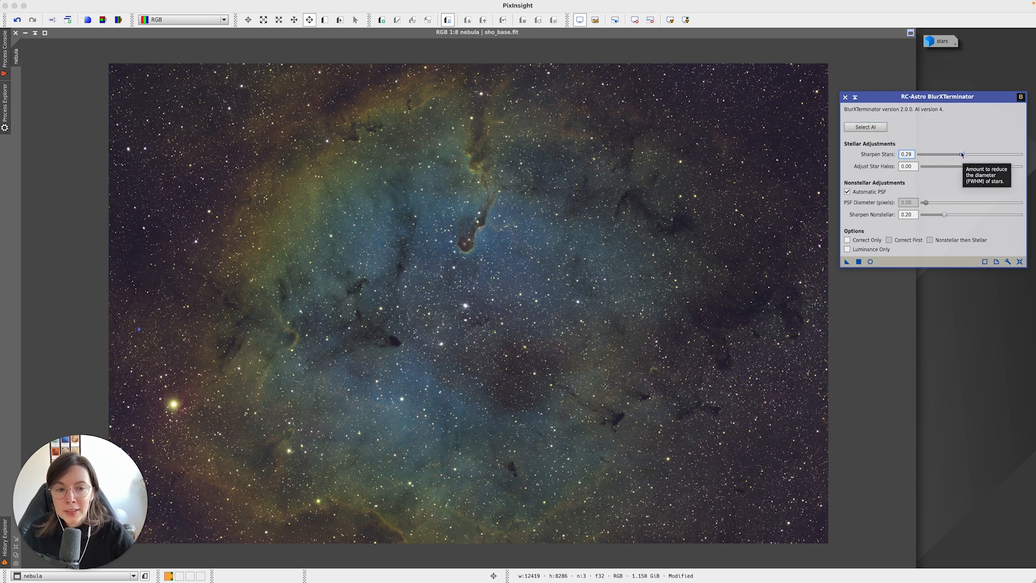
{"action": "left_click_drag", "start_coordinate": [963, 154], "coordinate": [980, 156]}
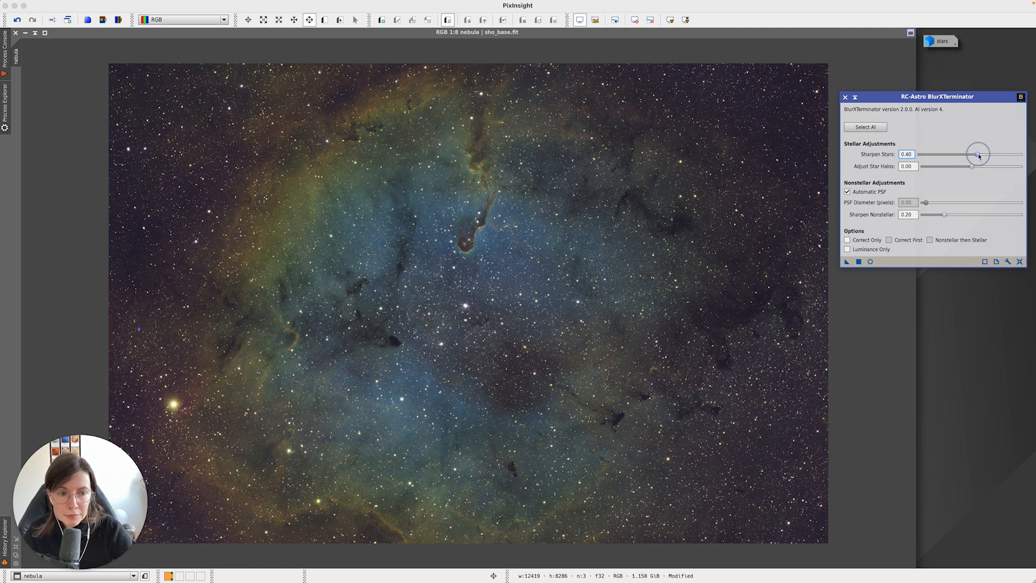
{"action": "double_click", "coordinate": [906, 154]}
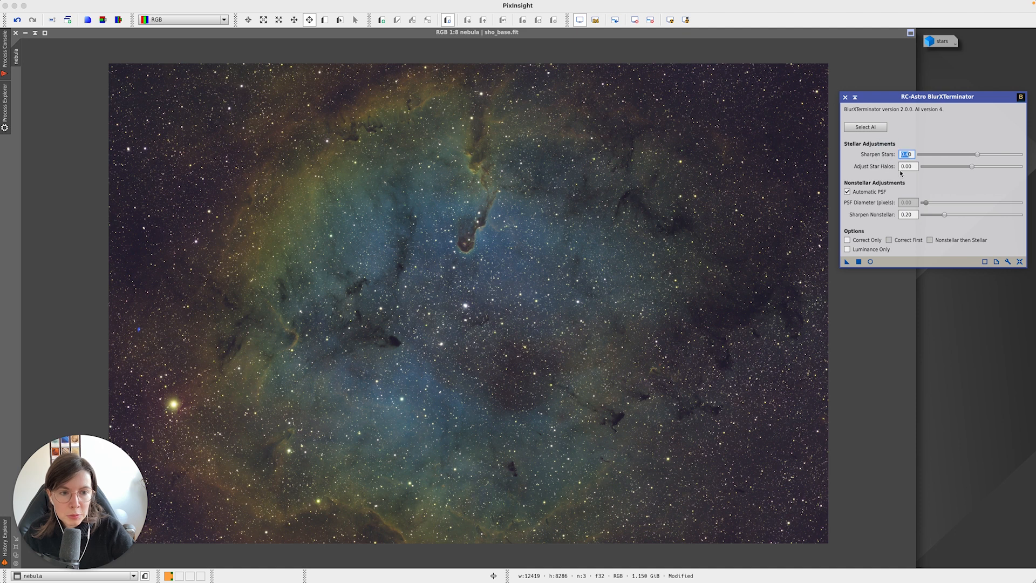
{"action": "left_click_drag", "start_coordinate": [945, 215], "coordinate": [919, 221]}
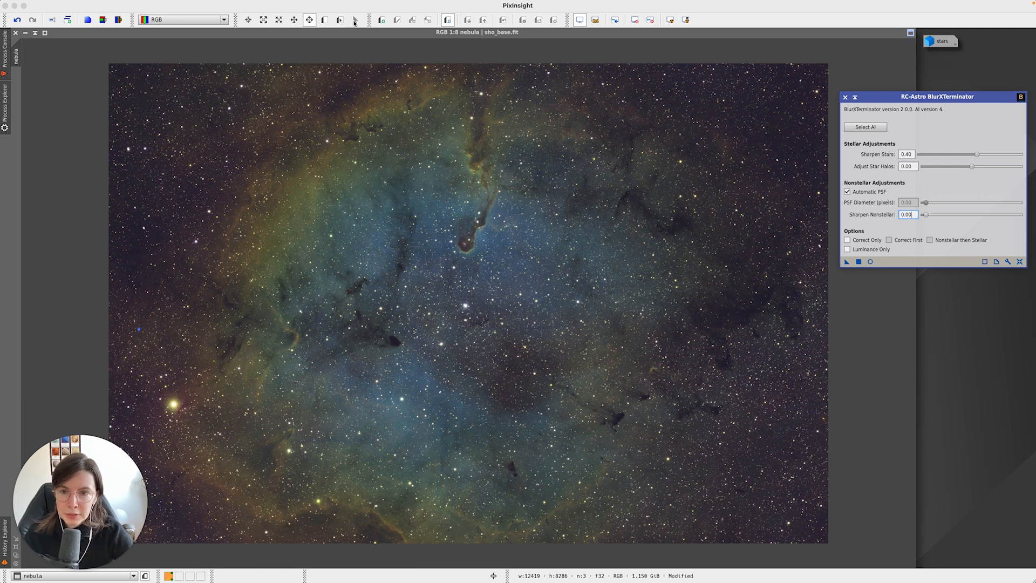
- Create a preview around the bright yellow star in the nebula image, open it and apply BlurXTerminator to it
{"action": "left_click", "coordinate": [325, 21]}
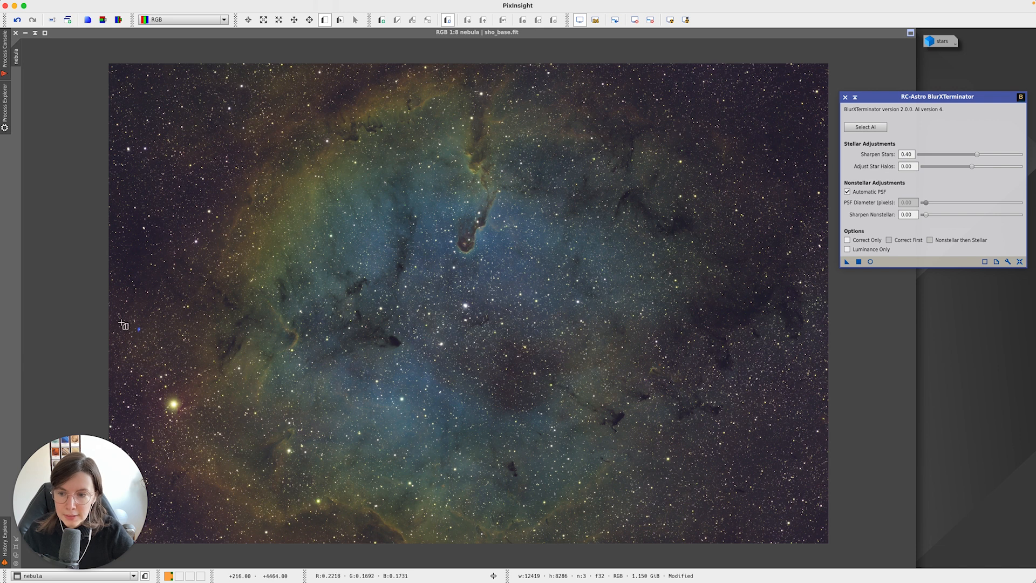
{"action": "left_click_drag", "start_coordinate": [115, 336], "coordinate": [335, 483]}
{"action": "left_click", "coordinate": [17, 85]}
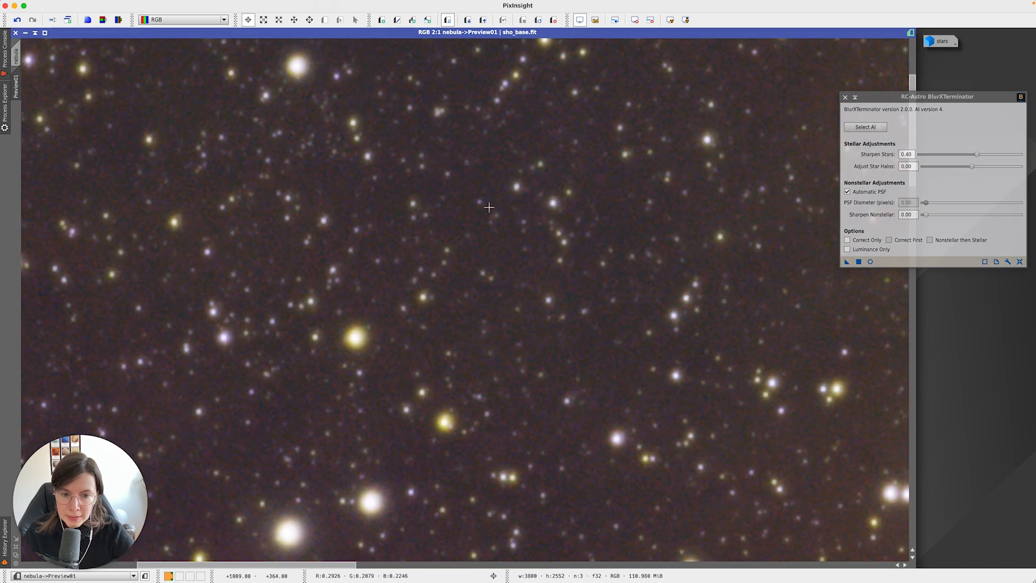
{"action": "scroll", "coordinate": [489, 208], "scroll_direction": "down", "scroll_amount": 2}
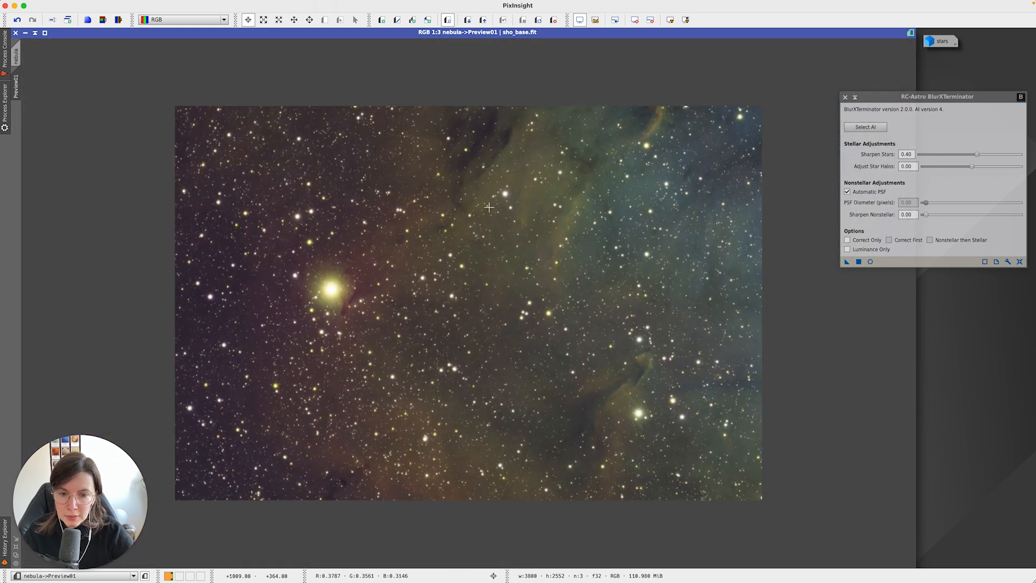
{"action": "left_click", "coordinate": [849, 263]}
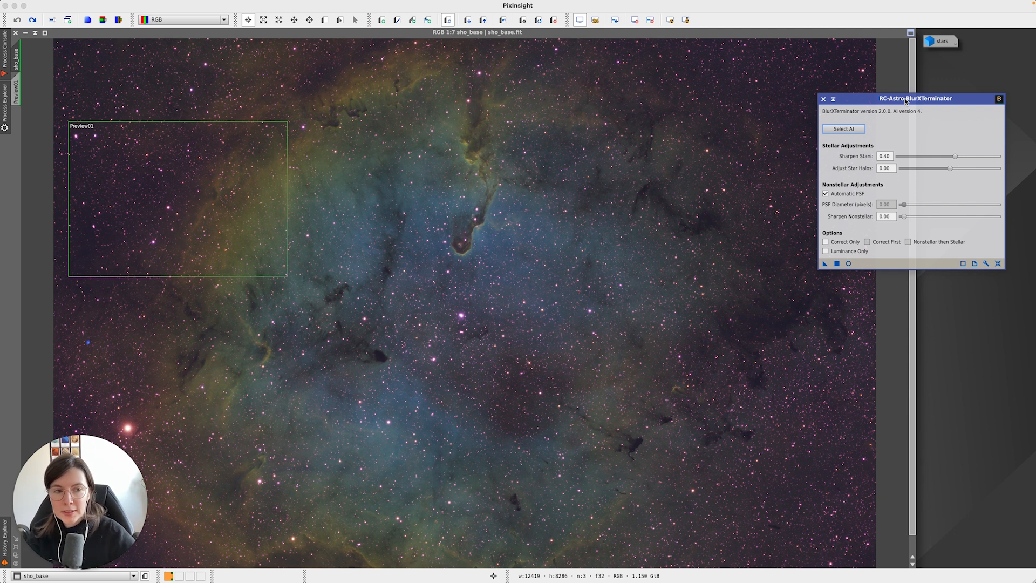
- Open the Preview01 view of sho_base and compare its stars before and after BlurXTerminator by toggling the preview's result
{"action": "left_click_drag", "start_coordinate": [906, 101], "coordinate": [916, 99]}
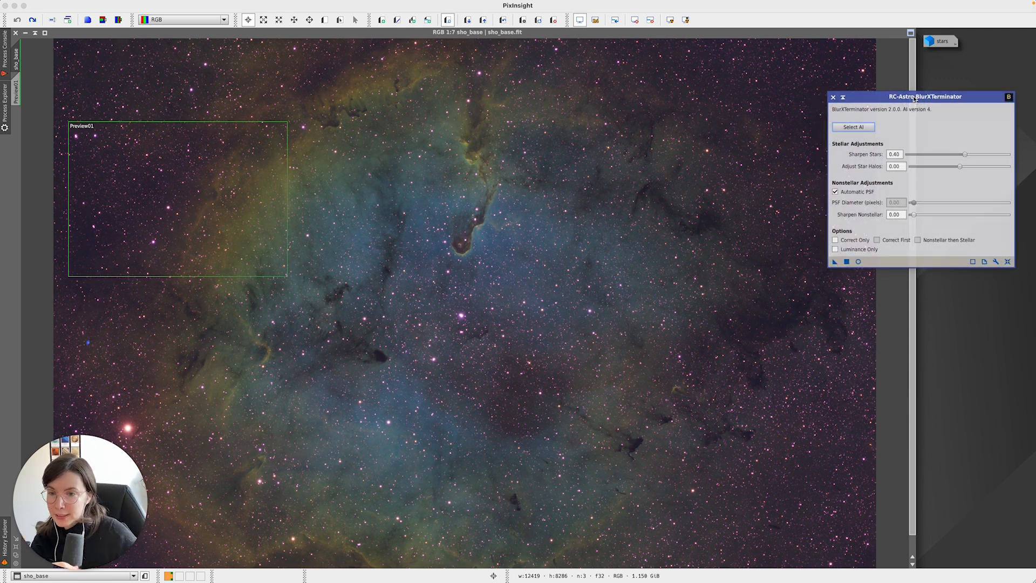
{"action": "left_click", "coordinate": [460, 161]}
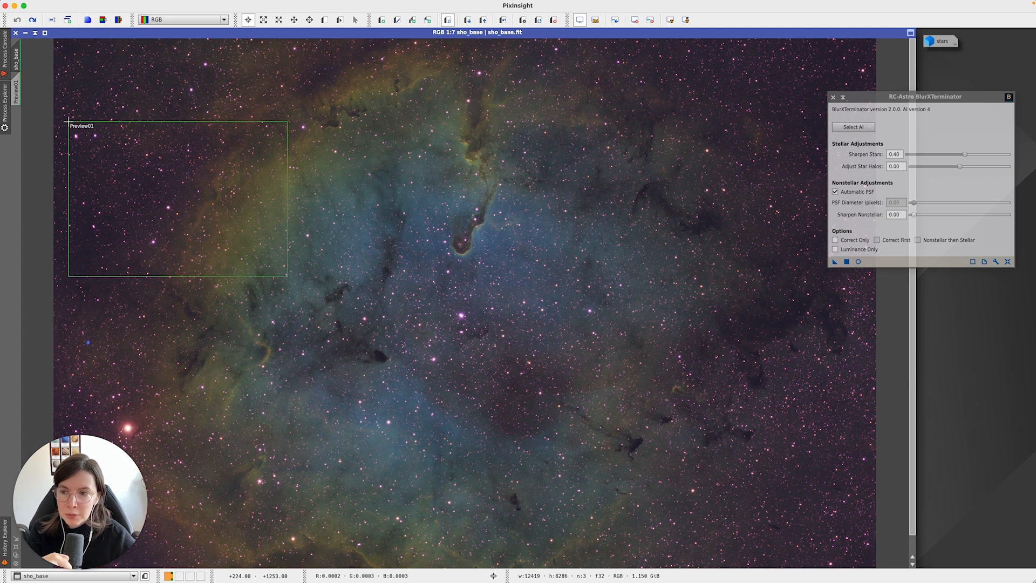
{"action": "left_click", "coordinate": [16, 86]}
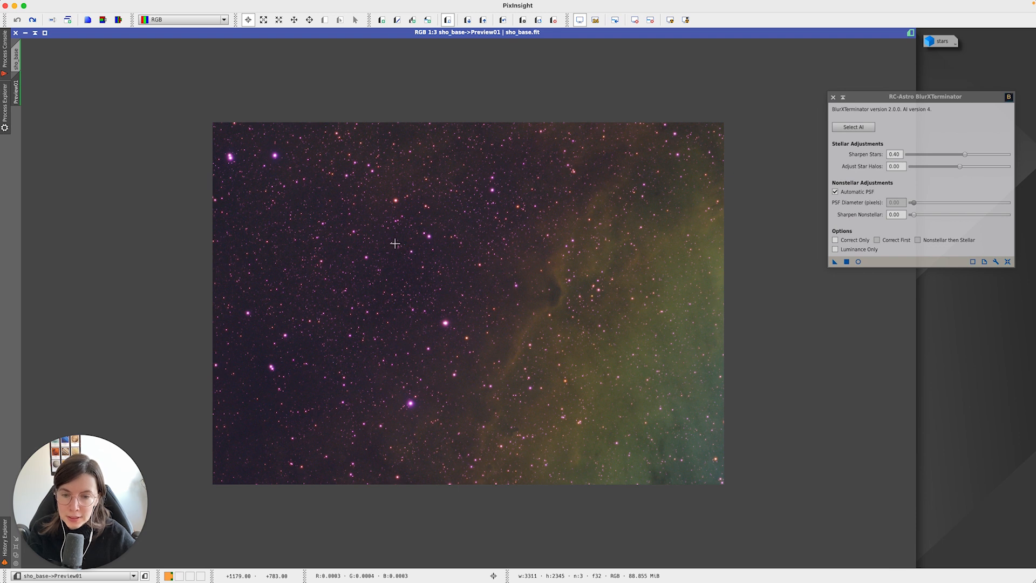
{"action": "key", "text": "ctrl+plus"}
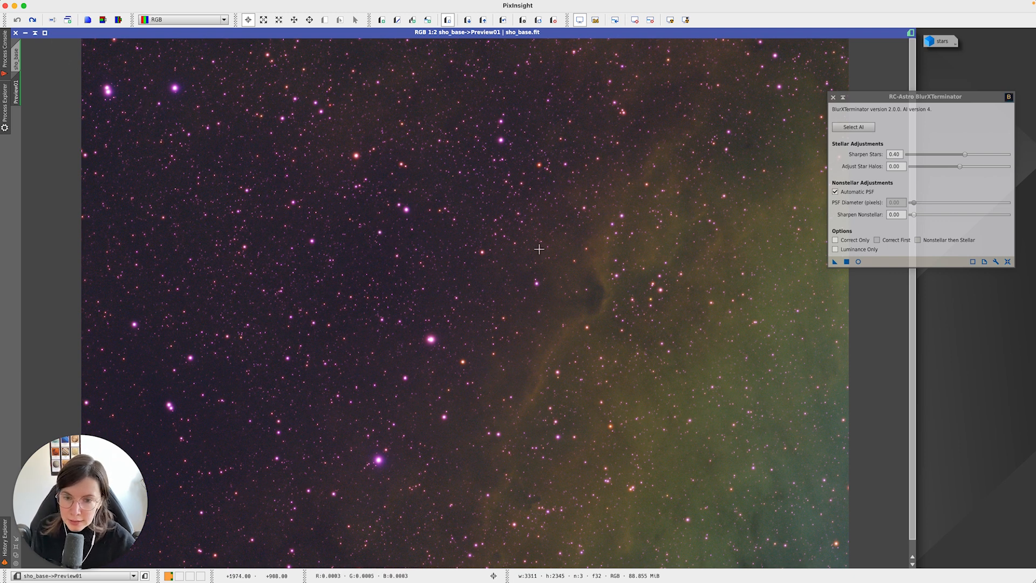
{"action": "key", "text": "ctrl+shift+z"}
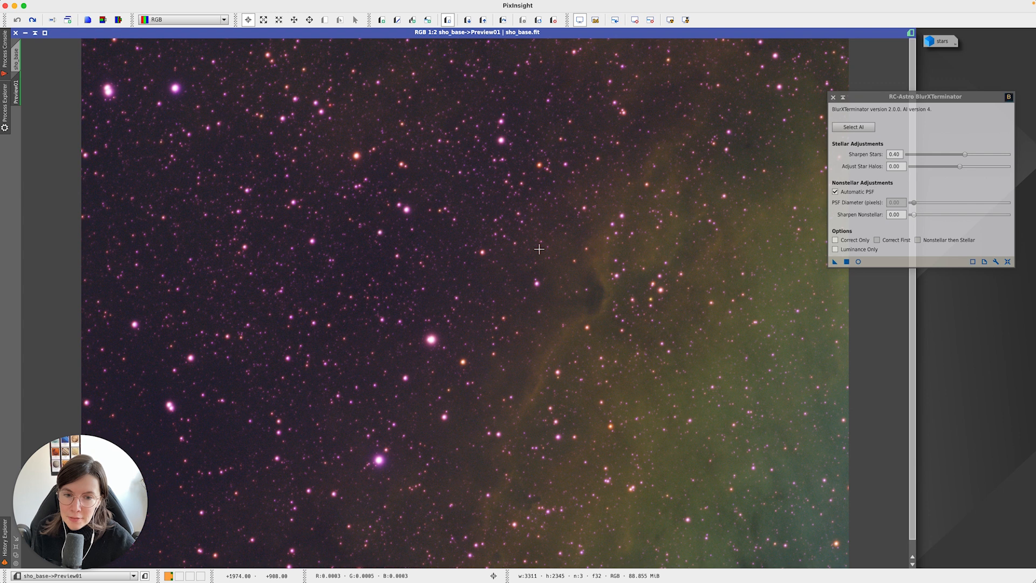
{"action": "key", "text": "ctrl+shift+z"}
{"action": "key", "text": "ctrl+shift+z"}
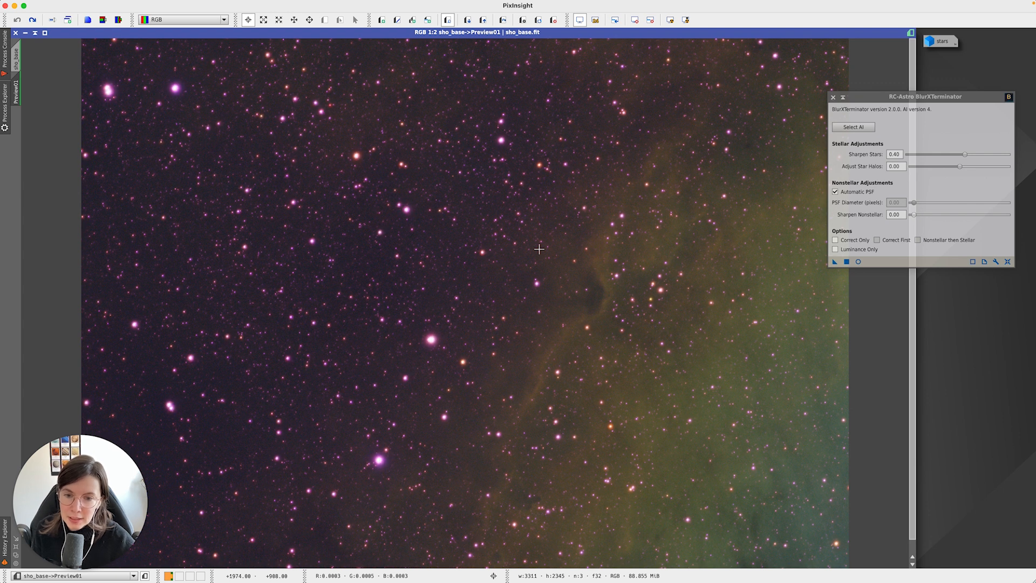
{"action": "key", "text": "ctrl+shift+z"}
{"action": "key", "text": "ctrl+shift+z"}
{"action": "key", "text": "ctrl+shift+z"}
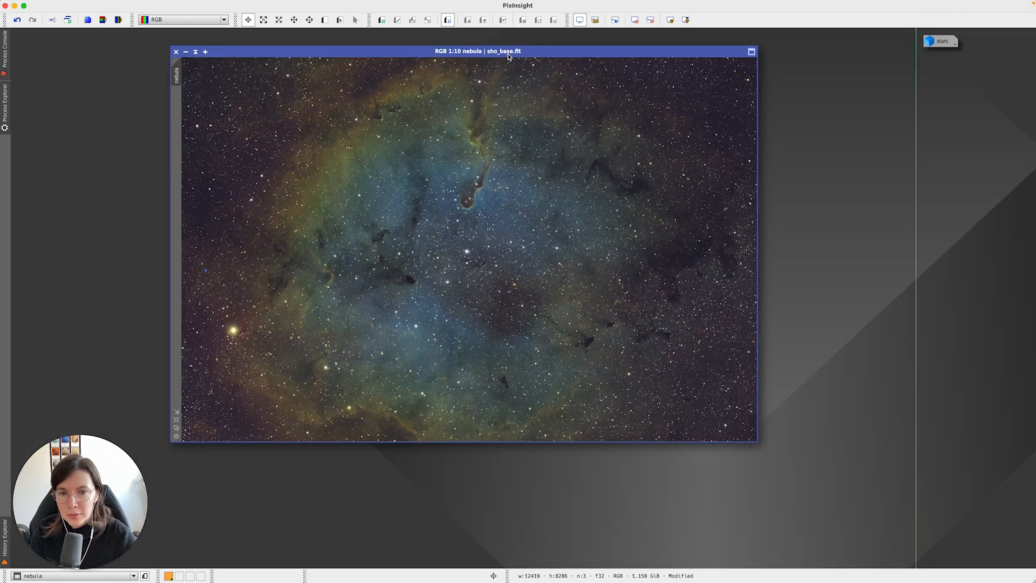
- Open the MorphologicalTransformation process and place its window beside the nebula image
{"action": "mouse_move", "coordinate": [177, 72]}
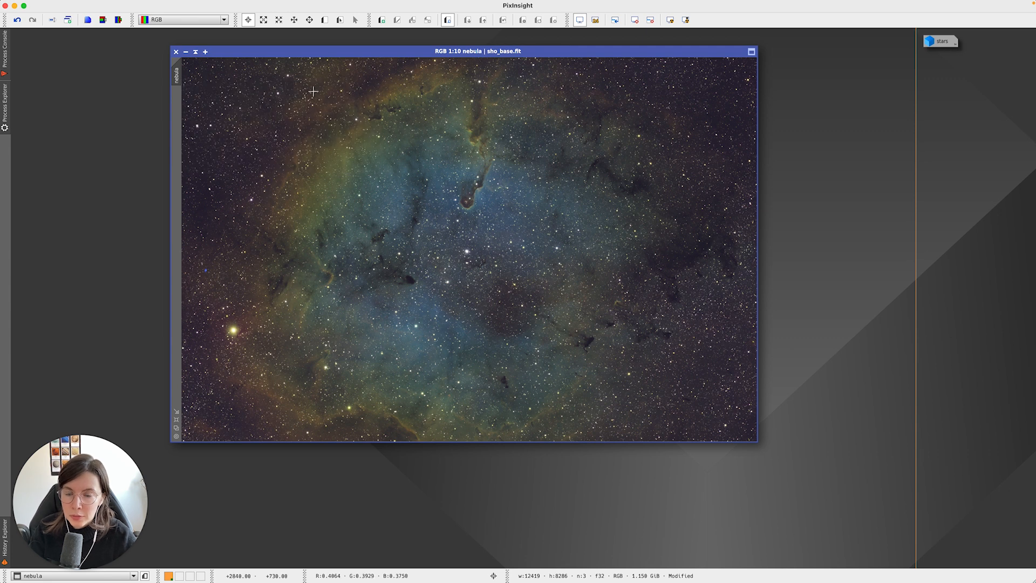
{"action": "left_click_drag", "start_coordinate": [324, 53], "coordinate": [322, 57]}
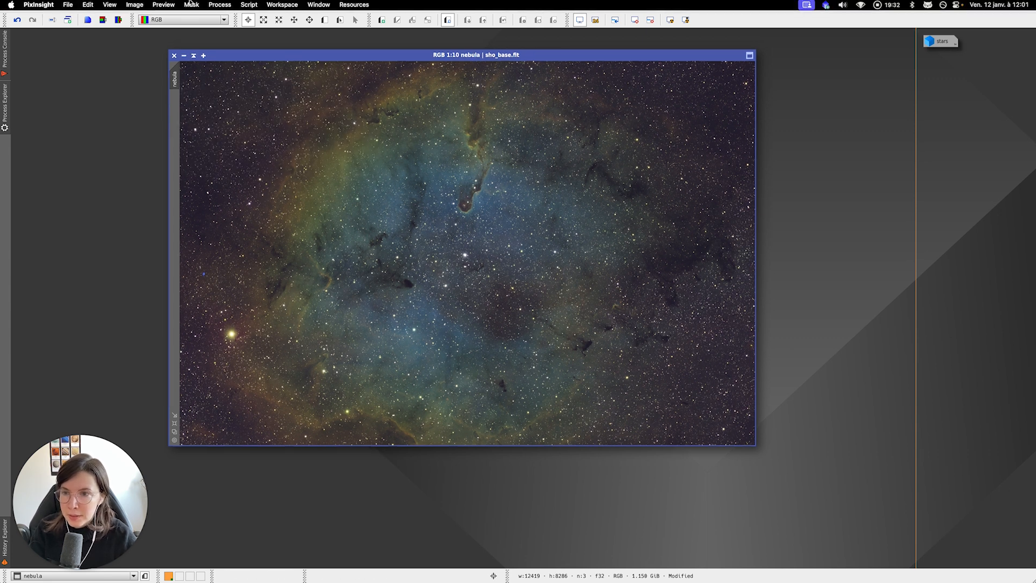
{"action": "left_click", "coordinate": [220, 4]}
{"action": "mouse_move", "coordinate": [243, 18]}
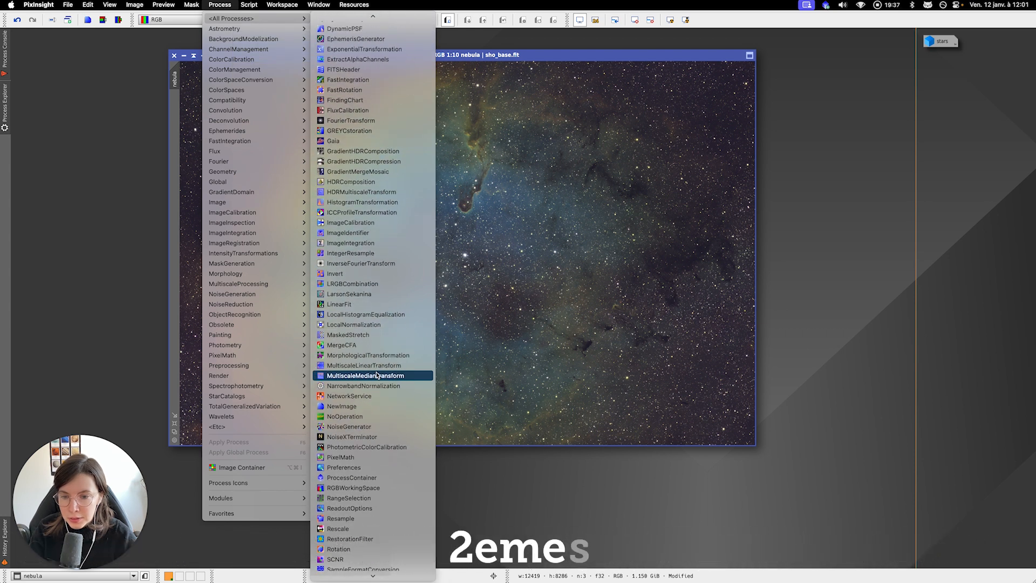
{"action": "left_click", "coordinate": [377, 374]}
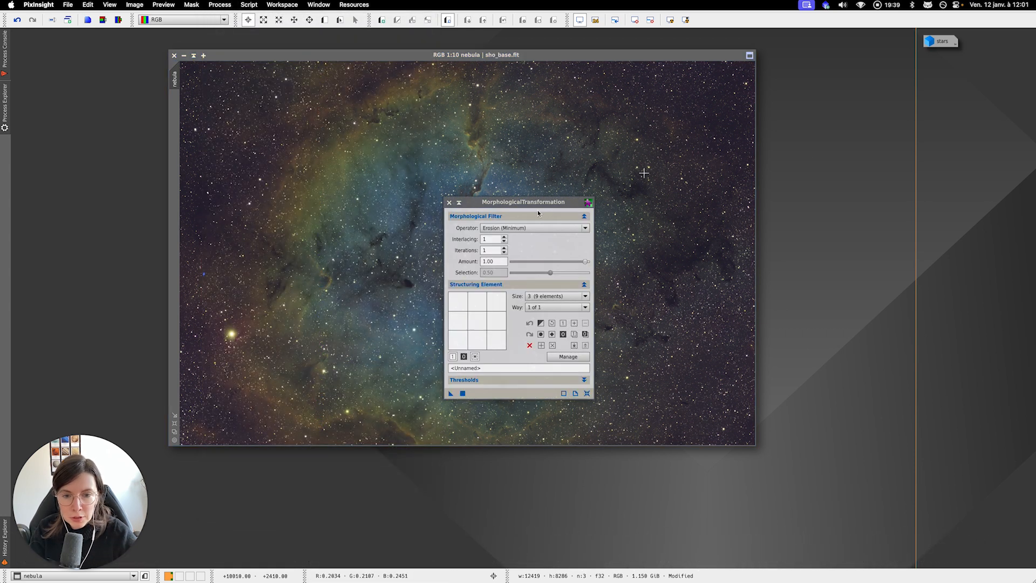
{"action": "left_click_drag", "start_coordinate": [537, 203], "coordinate": [874, 192]}
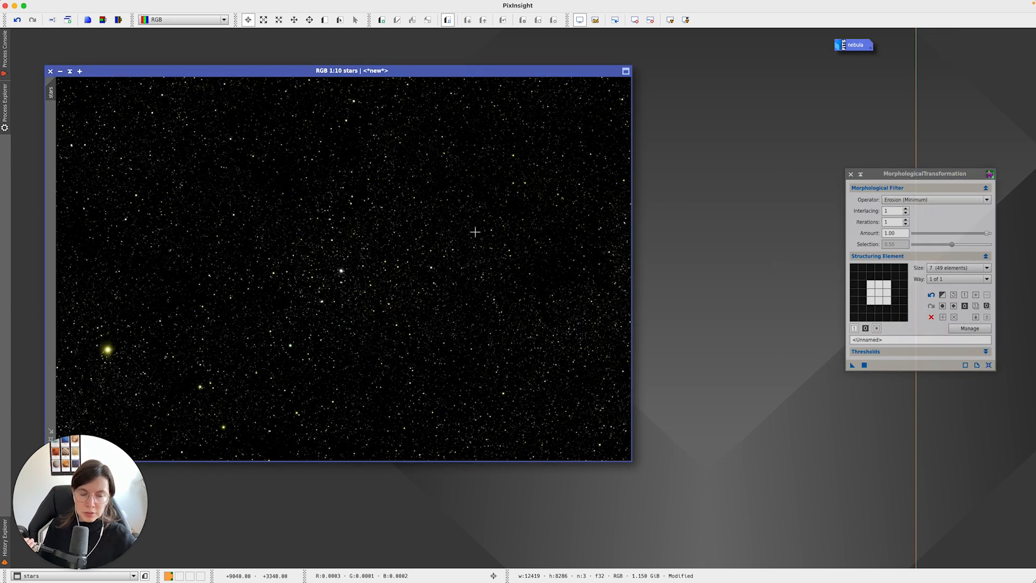
- Maximize the stars image and keep the Erosion (Minimum) operator with an amount of 1.00 in MorphologicalTransformation
{"action": "double_click", "coordinate": [501, 71]}
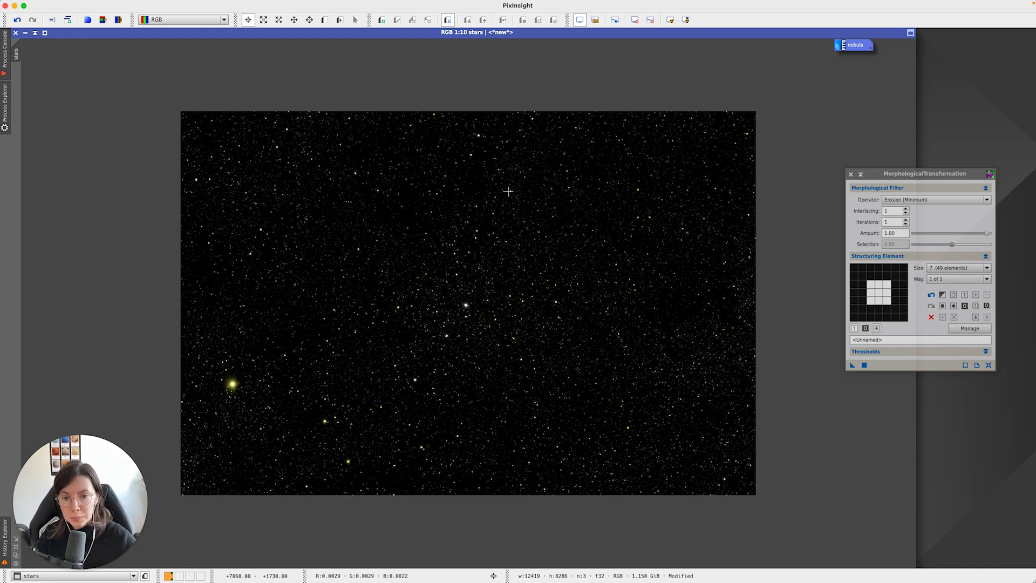
{"action": "scroll", "coordinate": [616, 182], "scroll_direction": "up", "scroll_amount": 1}
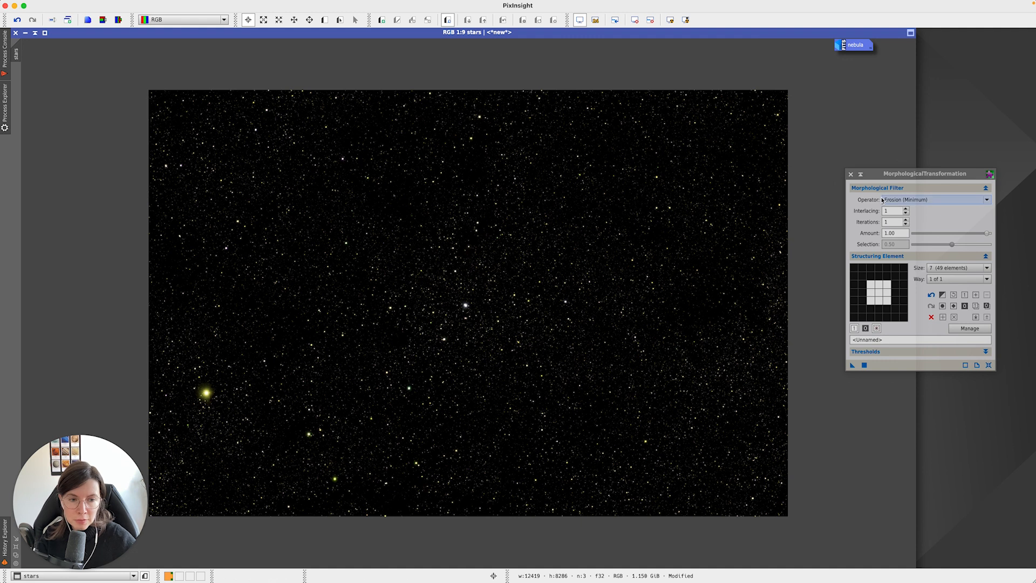
{"action": "left_click", "coordinate": [922, 199]}
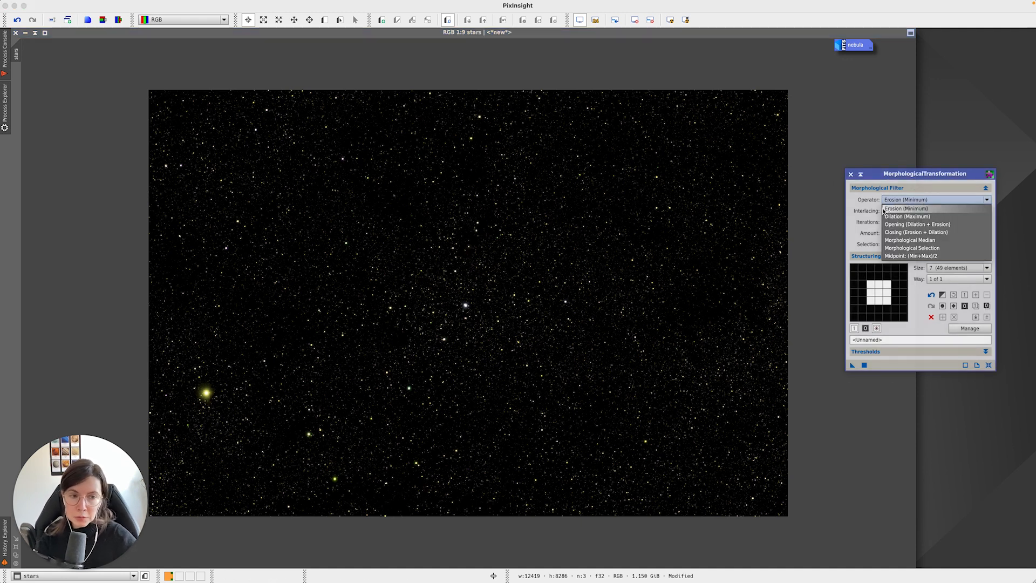
{"action": "left_click", "coordinate": [934, 201]}
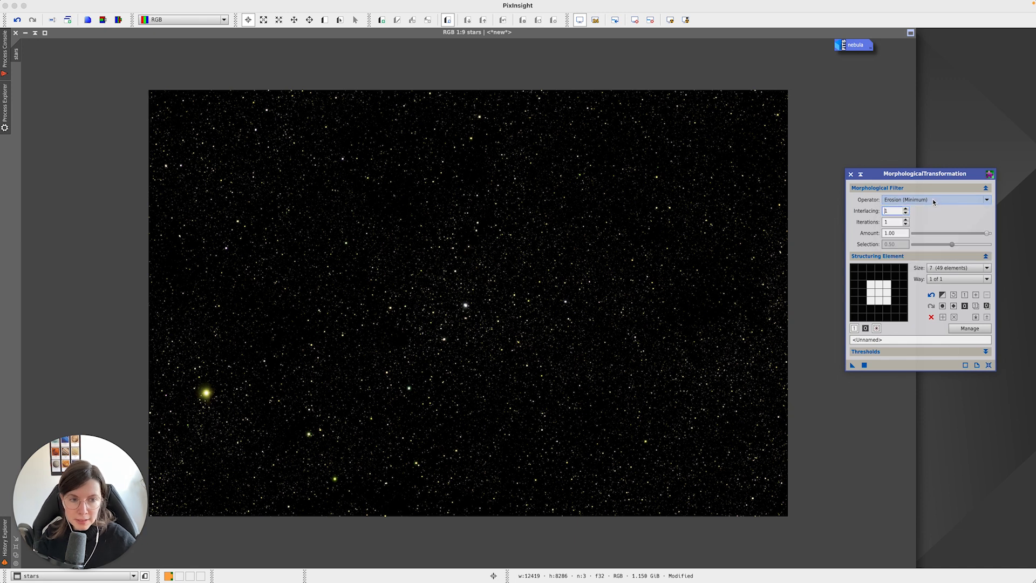
{"action": "mouse_move", "coordinate": [988, 236]}
{"action": "left_mouse_down"}
{"action": "mouse_move", "coordinate": [914, 235]}
{"action": "mouse_move", "coordinate": [988, 234]}
{"action": "left_mouse_up"}
- Set the structuring element size to 9 (81 elements) for the stars image
{"action": "left_click", "coordinate": [960, 268]}
{"action": "left_click", "coordinate": [953, 269]}
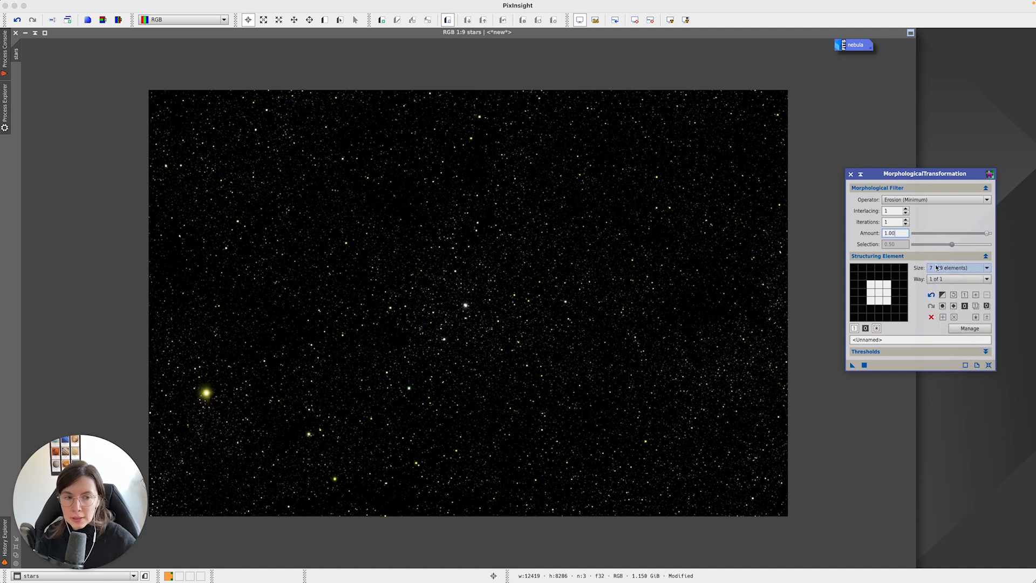
{"action": "left_click", "coordinate": [620, 343]}
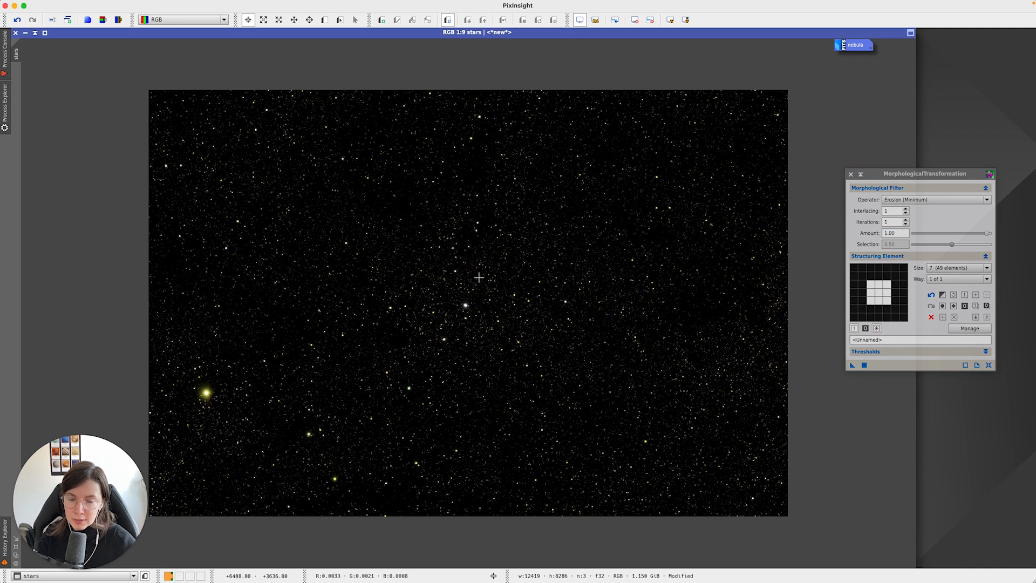
{"action": "scroll", "coordinate": [478, 277], "scroll_direction": "up", "scroll_amount": 3}
{"action": "left_click", "coordinate": [944, 268]}
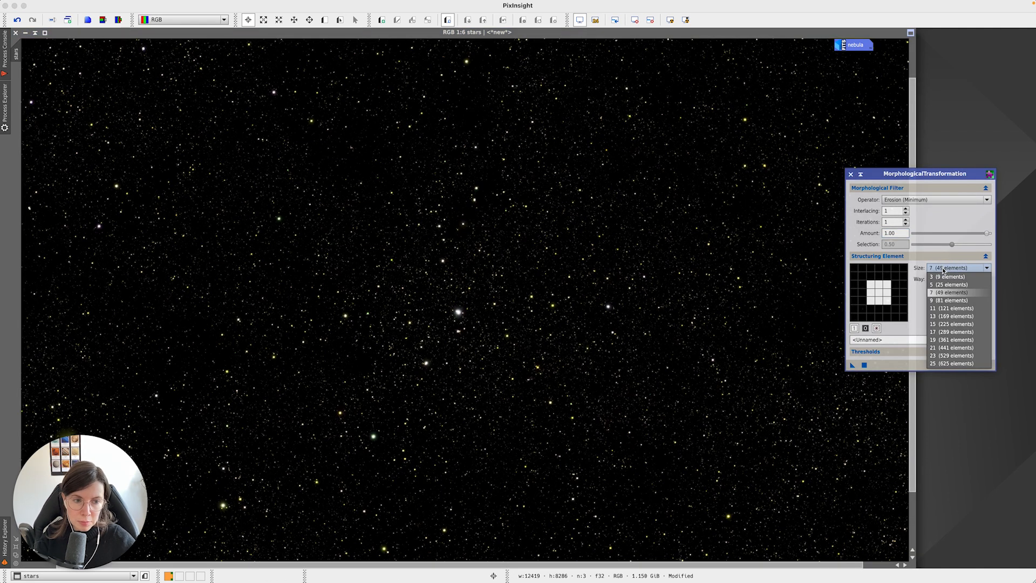
{"action": "left_click", "coordinate": [945, 300]}
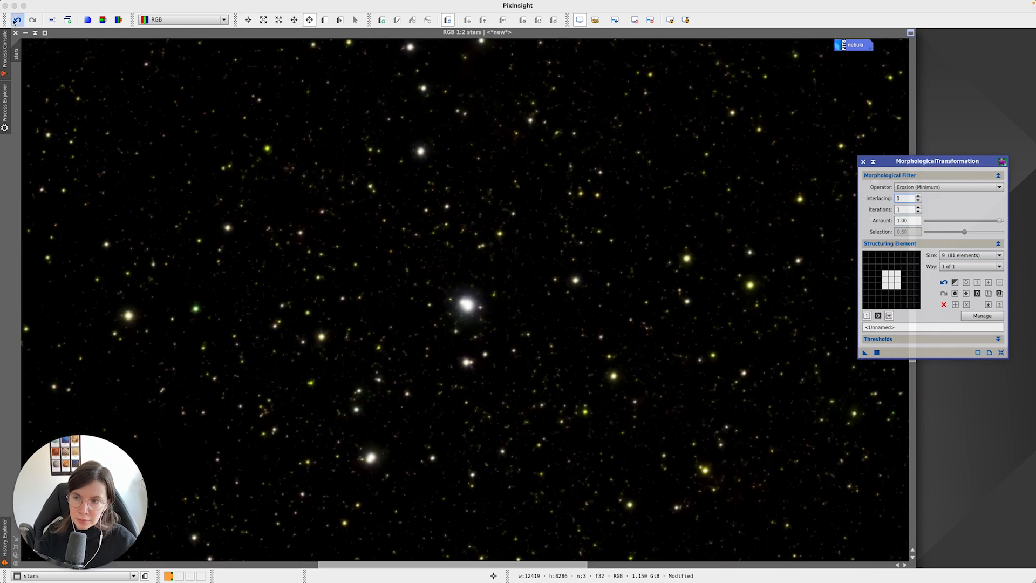
- Compare the stars image without and with the erosion by undoing and redoing it, and minimize the image
{"action": "left_click", "coordinate": [16, 20]}
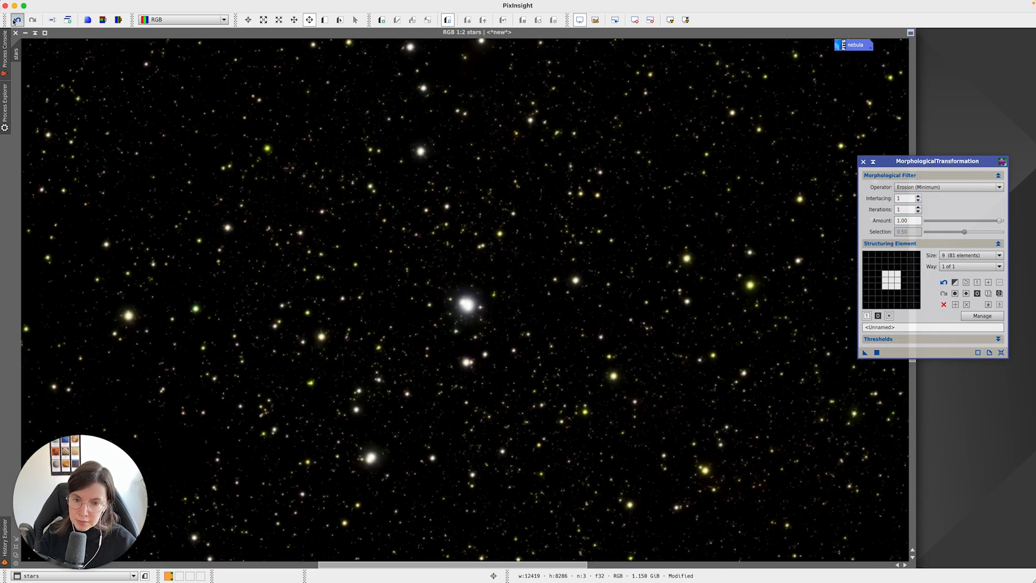
{"action": "left_click", "coordinate": [32, 20]}
{"action": "left_click", "coordinate": [17, 21]}
{"action": "left_click", "coordinate": [32, 20]}
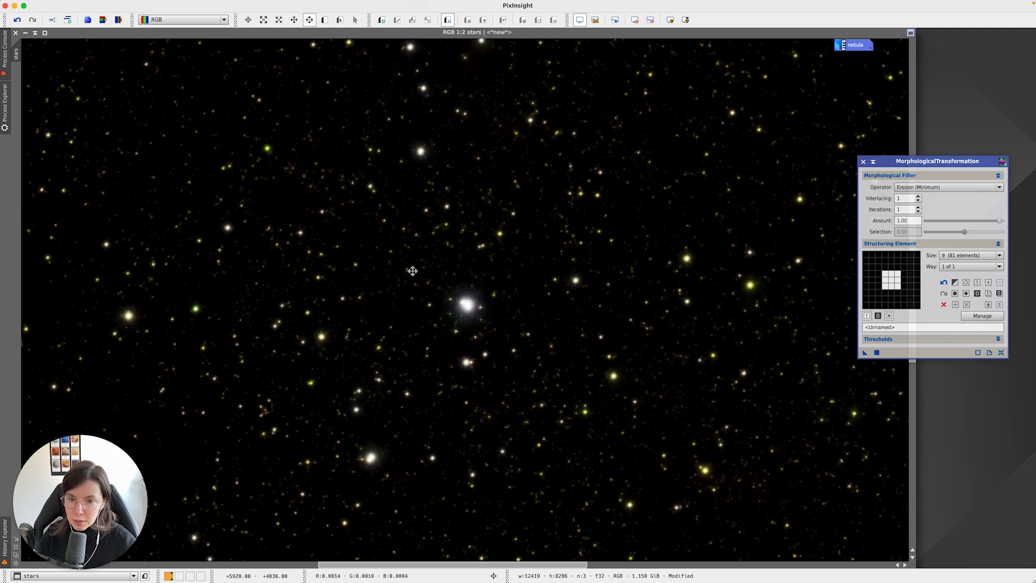
{"action": "scroll", "coordinate": [412, 271], "scroll_direction": "up", "scroll_amount": 3}
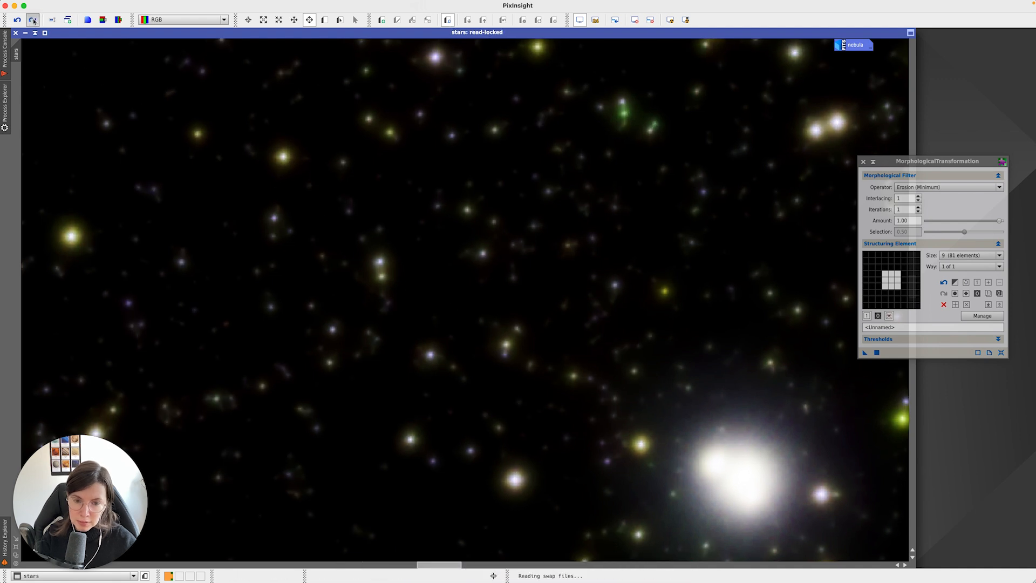
{"action": "scroll", "coordinate": [312, 205], "scroll_direction": "down", "scroll_amount": 3}
{"action": "scroll", "coordinate": [312, 206], "scroll_direction": "down", "scroll_amount": 4}
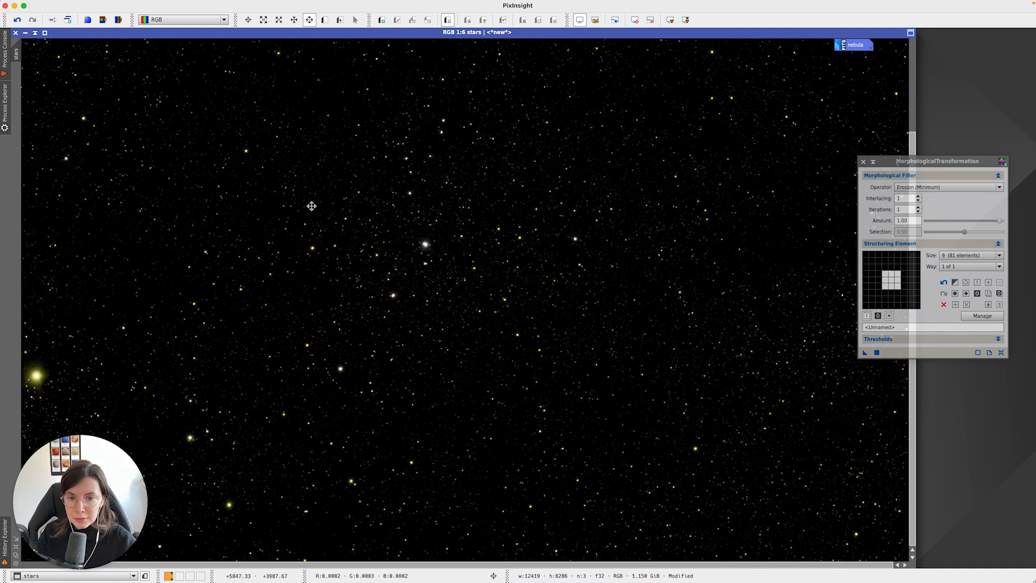
{"action": "scroll", "coordinate": [312, 205], "scroll_direction": "down", "scroll_amount": 1}
{"action": "scroll", "coordinate": [311, 205], "scroll_direction": "down", "scroll_amount": 1}
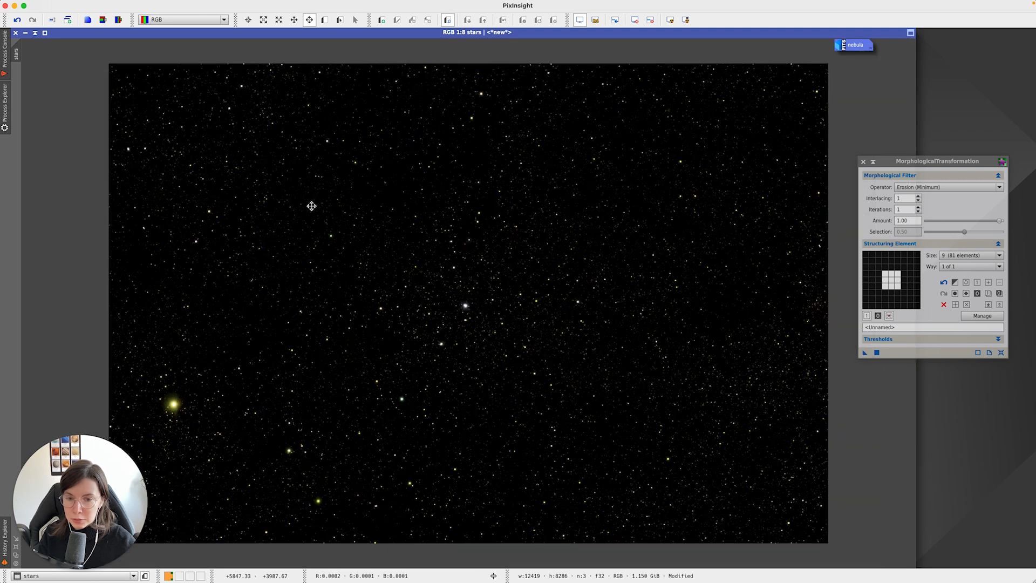
{"action": "left_click", "coordinate": [27, 33]}
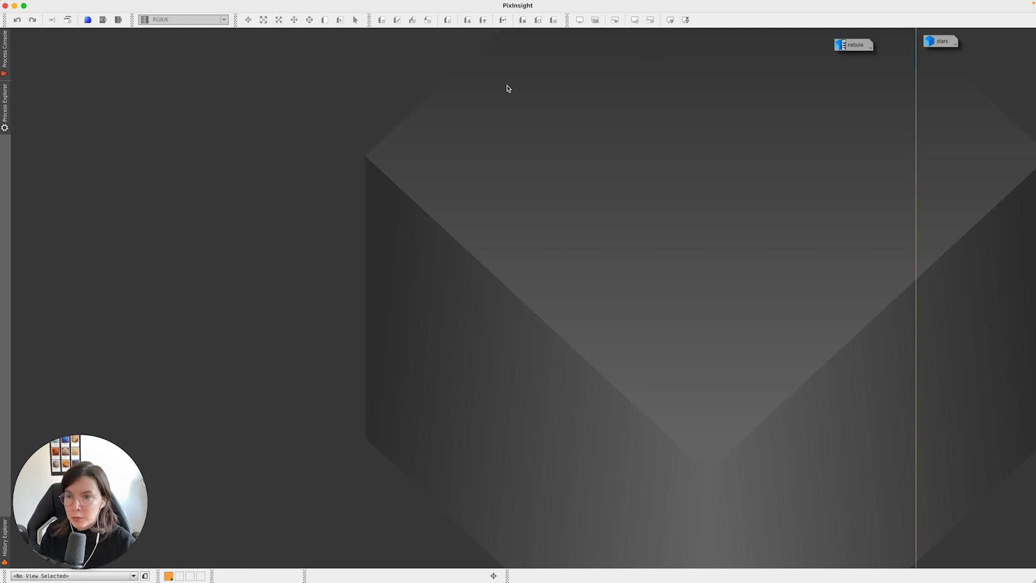
- Group the minimized stars and nebula images together and load the process icons from the RemoteAstrophotography-StarReductionMethods_V3 folder in Downloads
{"action": "left_click_drag", "start_coordinate": [877, 55], "coordinate": [934, 57]}
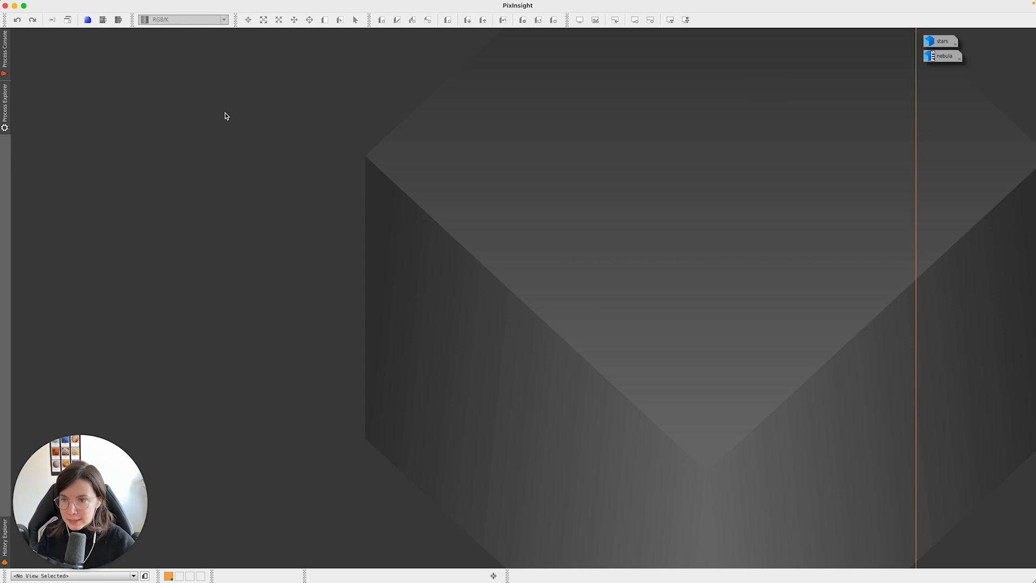
{"action": "left_click_drag", "start_coordinate": [956, 88], "coordinate": [878, 41]}
{"action": "right_click", "coordinate": [360, 96]}
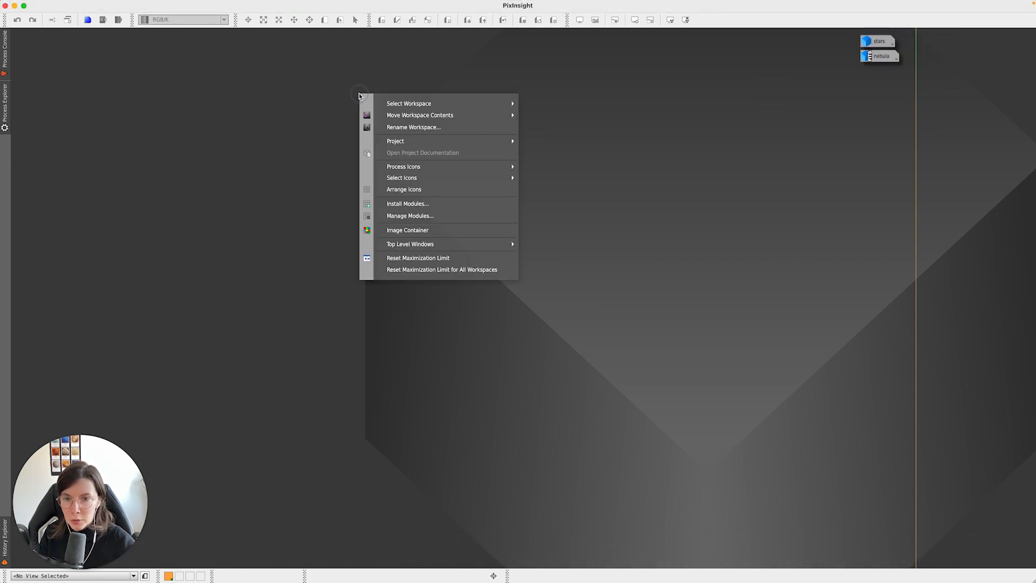
{"action": "mouse_move", "coordinate": [460, 167]}
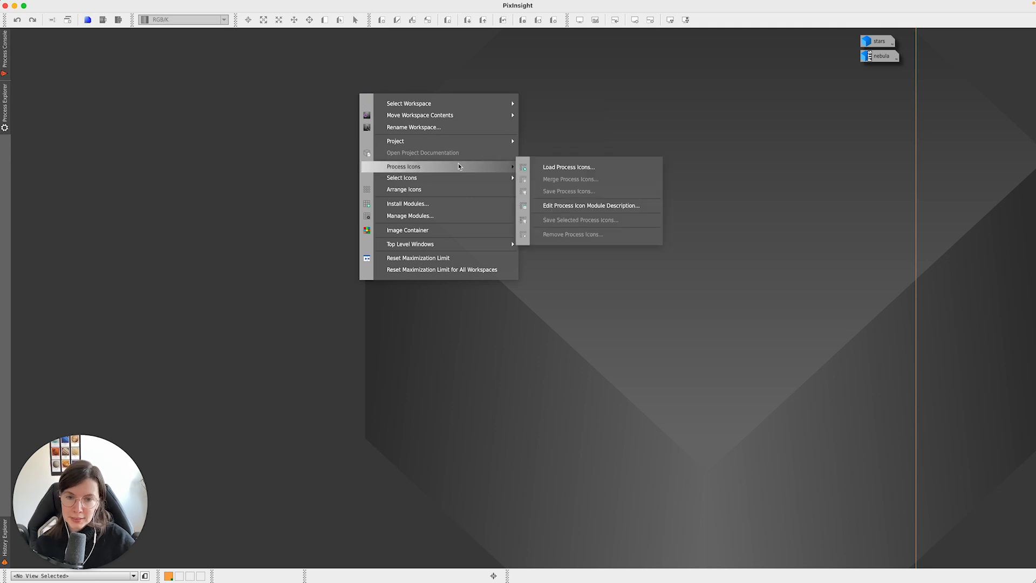
{"action": "left_click", "coordinate": [545, 167]}
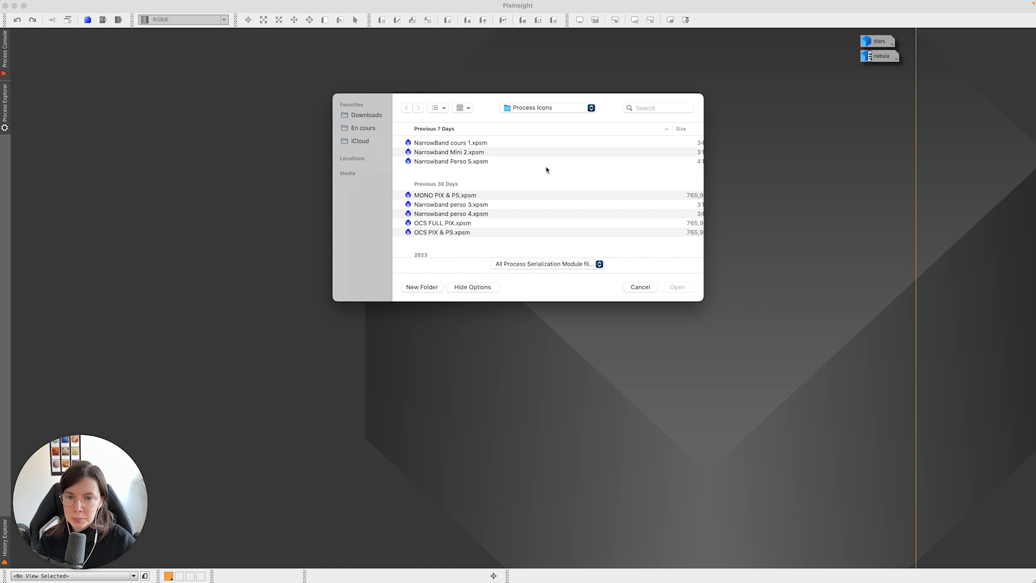
{"action": "left_click", "coordinate": [370, 118]}
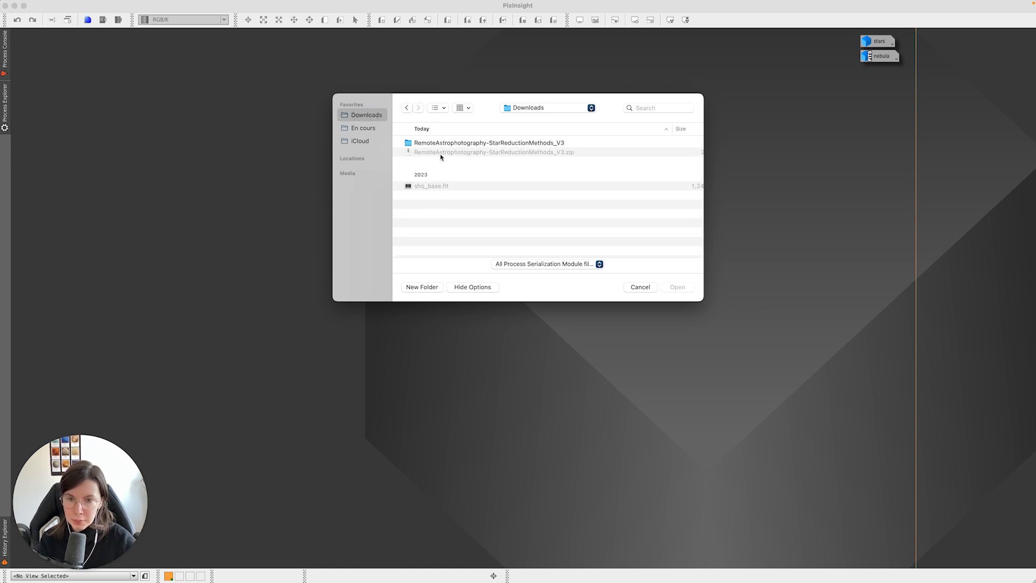
{"action": "double_click", "coordinate": [443, 143]}
{"action": "left_click", "coordinate": [447, 144]}
{"action": "left_click", "coordinate": [678, 287]}
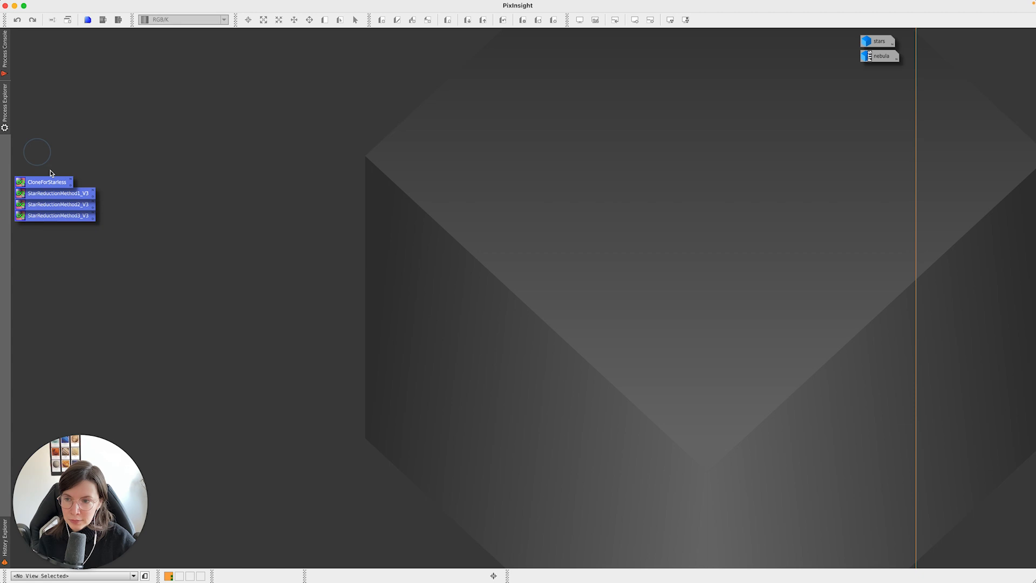
- Undo the star recombination on the nebula image, duplicate the image and rename the duplicate as starless
{"action": "left_click", "coordinate": [68, 259]}
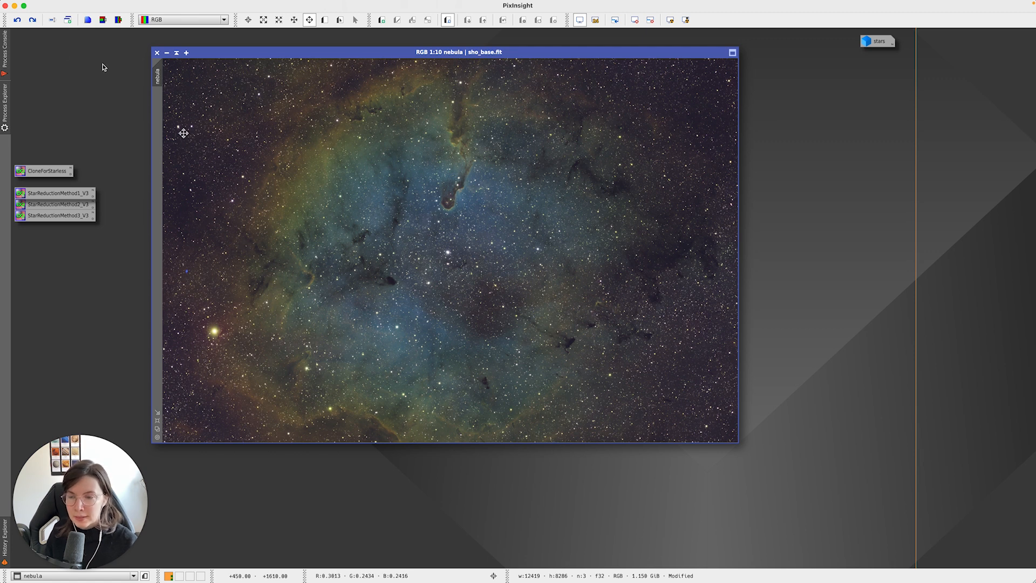
{"action": "left_click", "coordinate": [17, 21]}
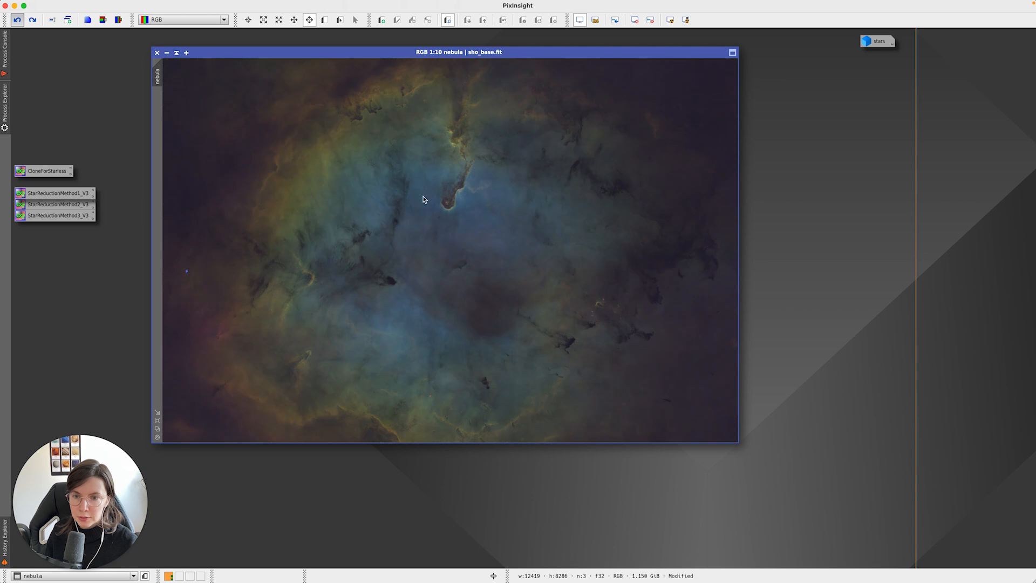
{"action": "left_click_drag", "start_coordinate": [157, 76], "coordinate": [364, 201]}
{"action": "double_click", "coordinate": [364, 200]}
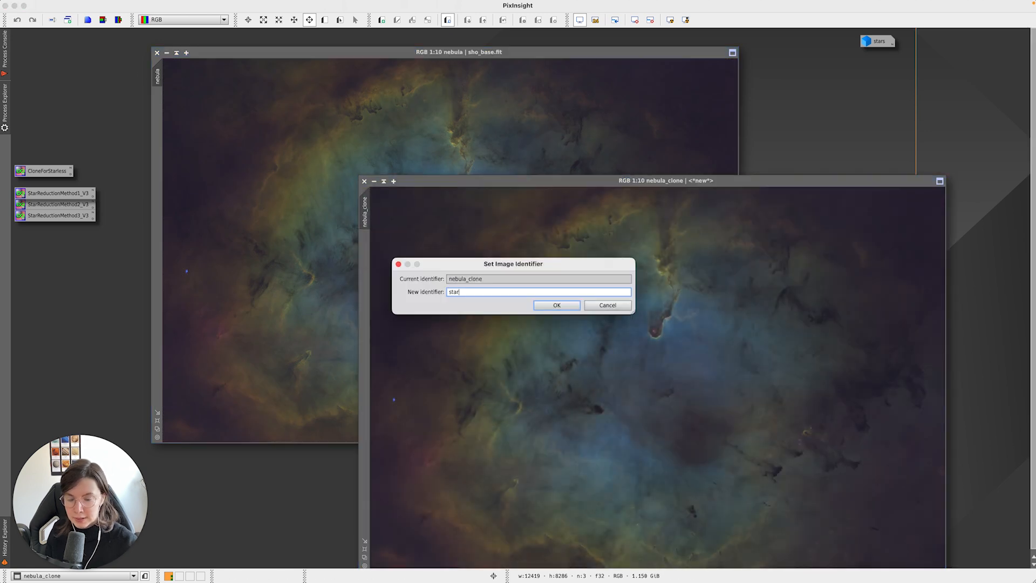
{"action": "key", "text": "Escape"}
- Redo the star recombination on the nebula image and bring the starless image to the front
{"action": "left_click", "coordinate": [296, 110]}
{"action": "left_click", "coordinate": [32, 20]}
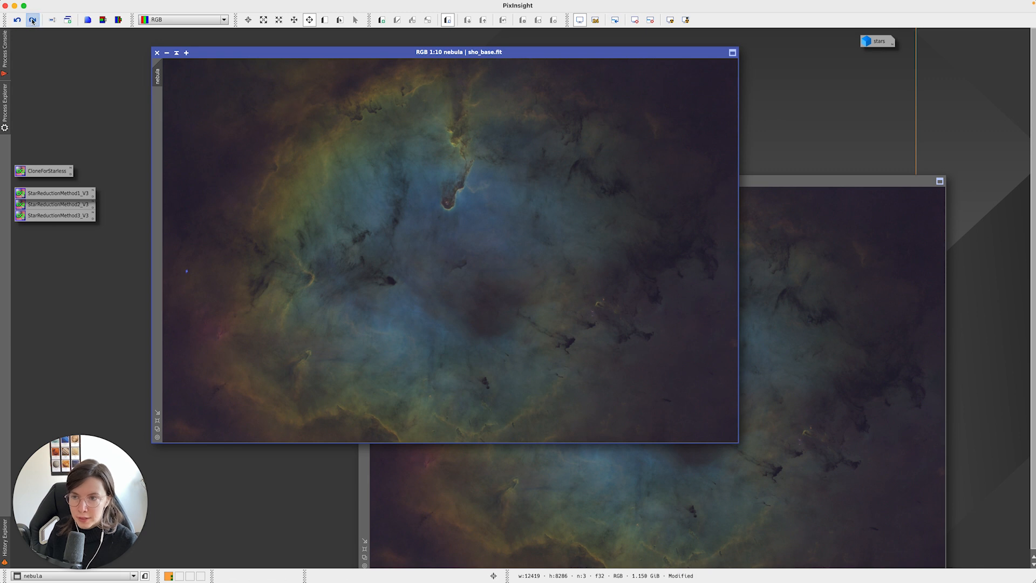
{"action": "left_click", "coordinate": [785, 214]}
{"action": "left_click_drag", "start_coordinate": [761, 181], "coordinate": [762, 143]}
- Open the StarReductionMethod3_V3 PixelMath process and set its Img1 starless image name to starless
{"action": "left_click_drag", "start_coordinate": [96, 232], "coordinate": [81, 196]}
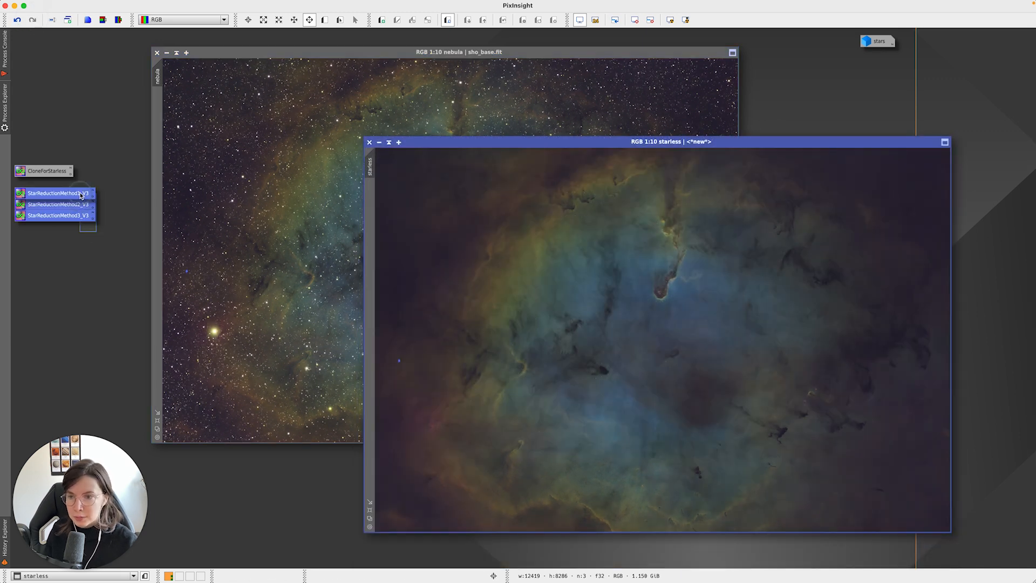
{"action": "left_click", "coordinate": [108, 224]}
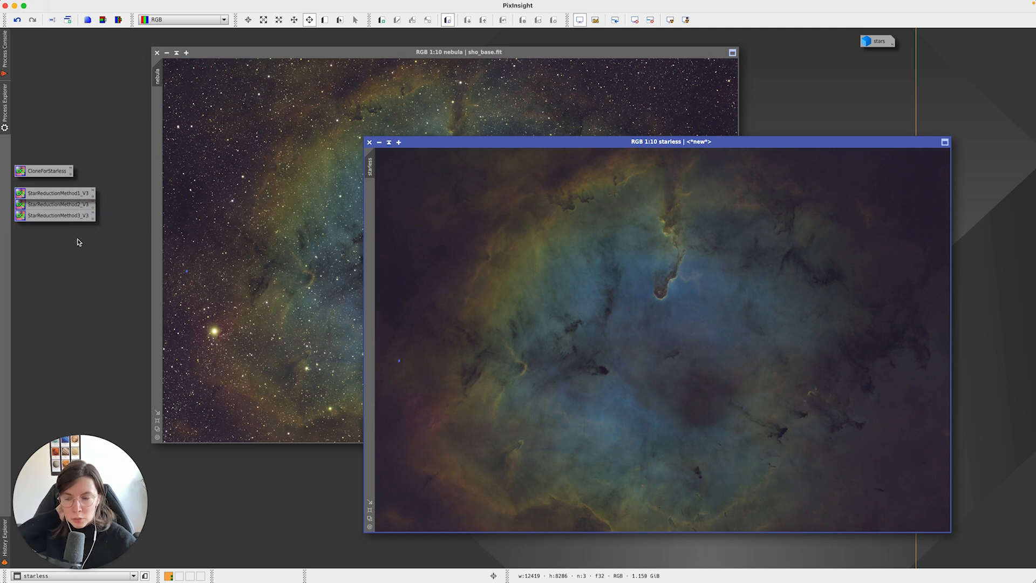
{"action": "double_click", "coordinate": [54, 215]}
{"action": "left_click_drag", "start_coordinate": [744, 86], "coordinate": [690, 98]}
{"action": "left_click", "coordinate": [658, 169]}
{"action": "left_click_drag", "start_coordinate": [643, 161], "coordinate": [695, 163]}
{"action": "left_click", "coordinate": [696, 163]}
{"action": "left_click", "coordinate": [666, 162]}
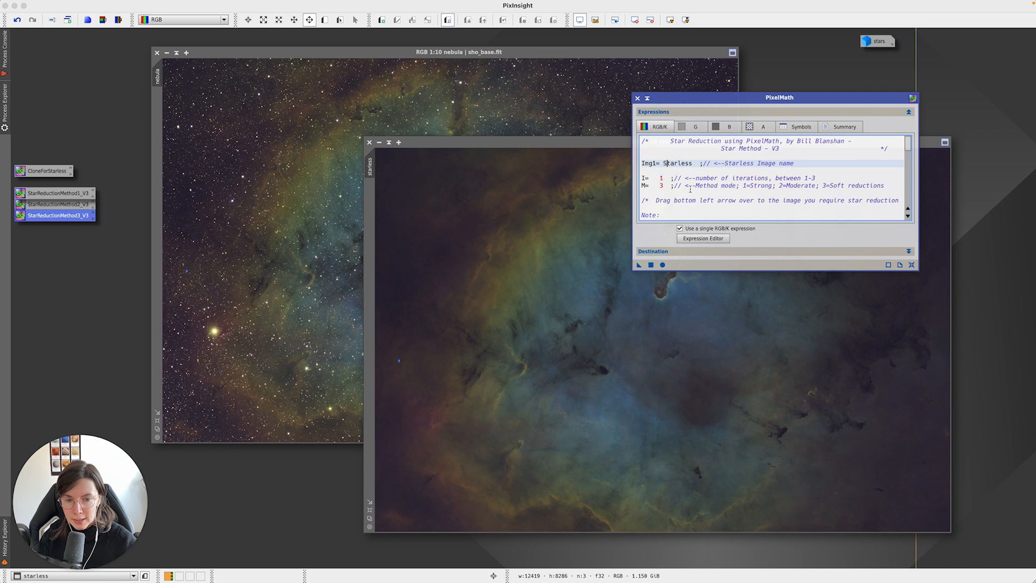
{"action": "key", "text": "BackSpace"}
{"action": "type", "text": "s"}
- Set the star reduction expression to 3 iterations (I) and method mode 1, Strong (M)
{"action": "left_click_drag", "start_coordinate": [642, 179], "coordinate": [816, 177]}
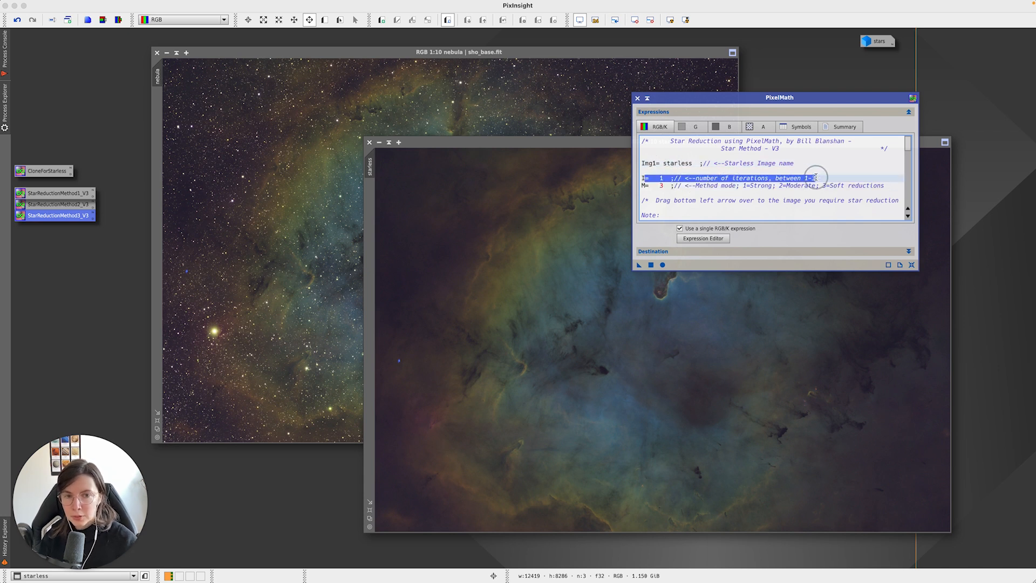
{"action": "left_click", "coordinate": [663, 178]}
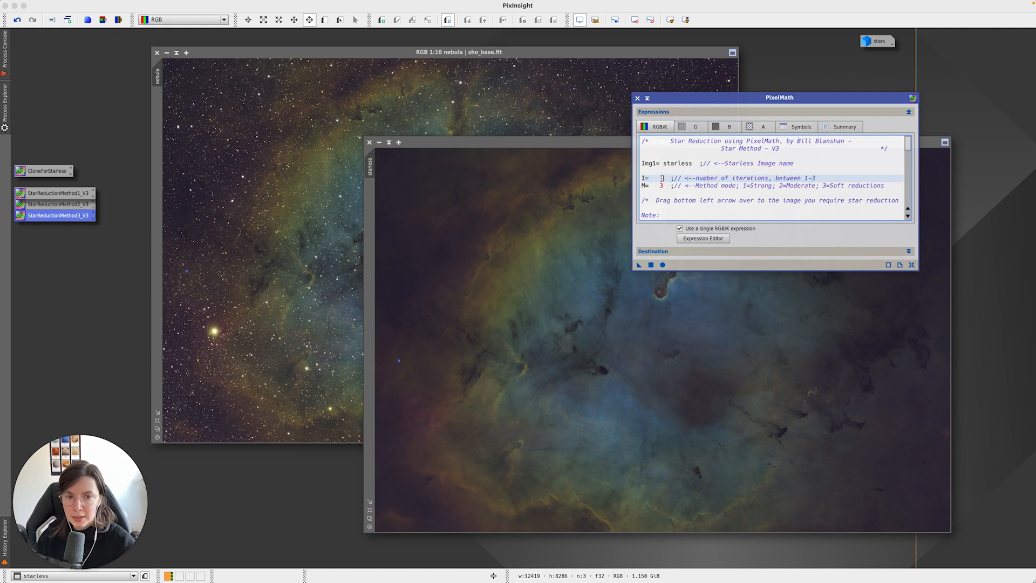
{"action": "left_click_drag", "start_coordinate": [642, 185], "coordinate": [664, 181]}
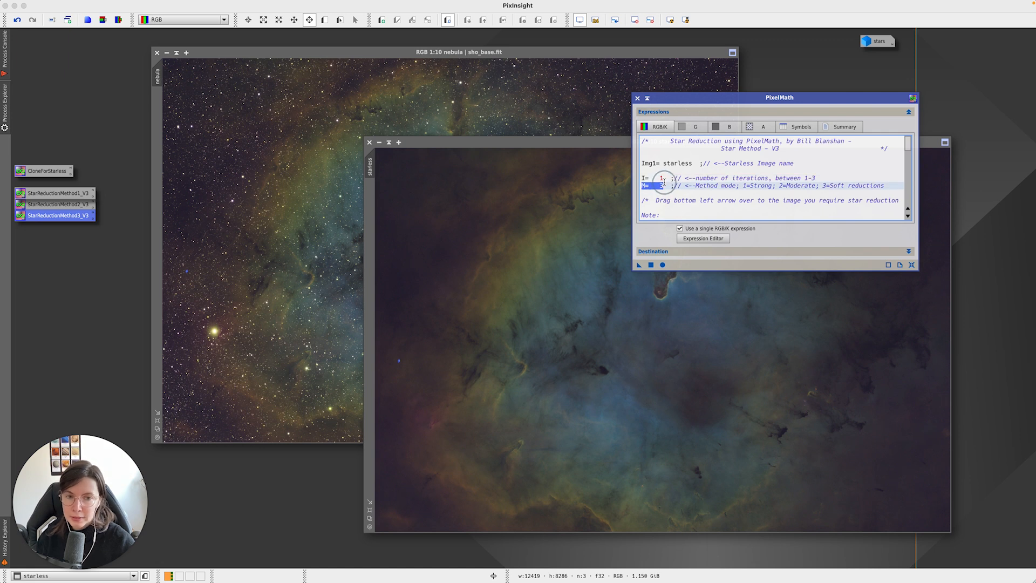
{"action": "left_click", "coordinate": [680, 183]}
{"action": "left_click_drag", "start_coordinate": [696, 186], "coordinate": [841, 186]}
{"action": "left_click", "coordinate": [824, 186]}
{"action": "left_click", "coordinate": [663, 179]}
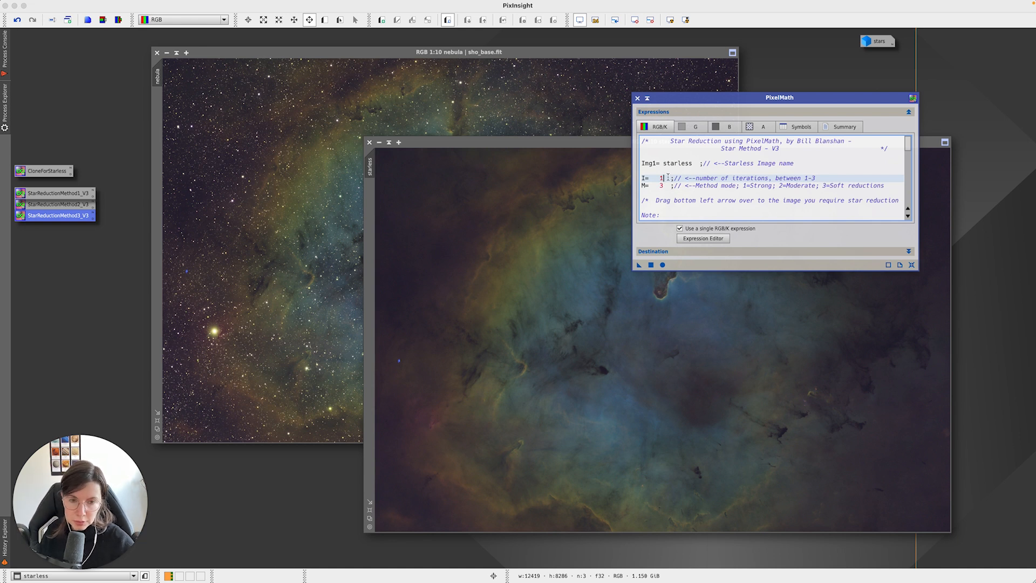
{"action": "key", "text": "BackSpace"}
{"action": "type", "text": "3"}
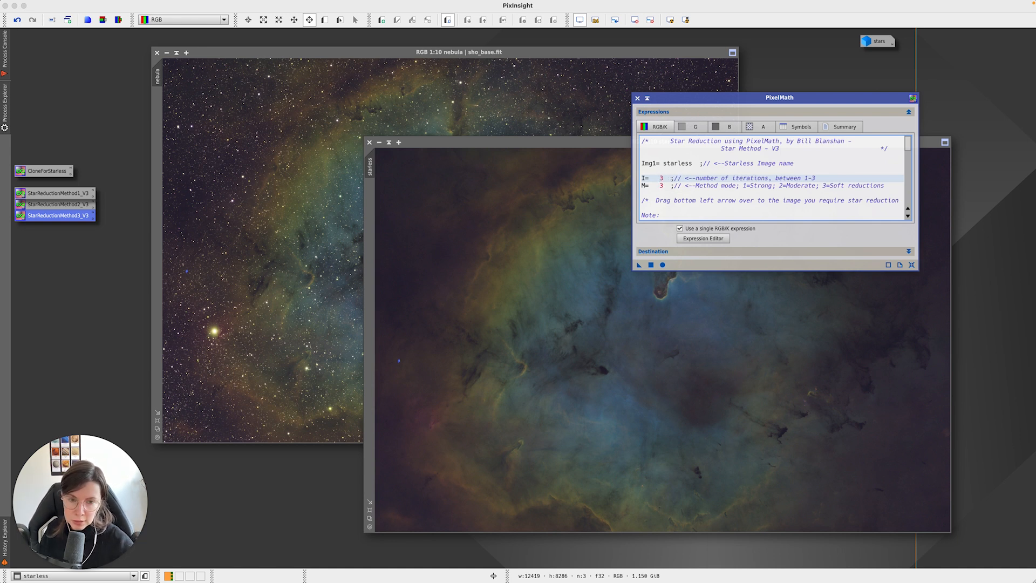
{"action": "left_click", "coordinate": [665, 185]}
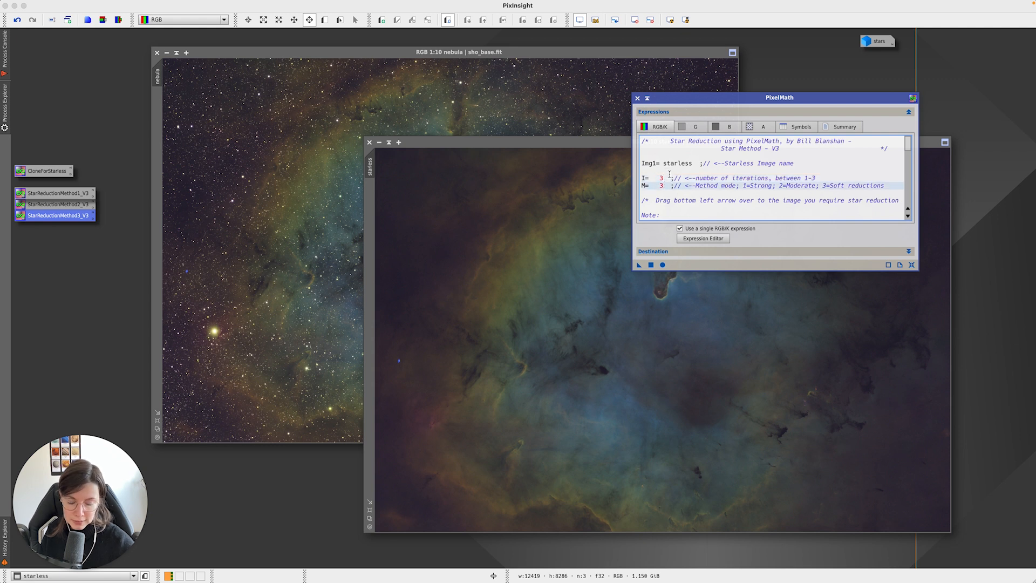
{"action": "key", "text": "BackSpace"}
{"action": "type", "text": "1"}
- Apply the PixelMath star reduction to the nebula image and place the two windows side by side
{"action": "left_click_drag", "start_coordinate": [482, 53], "coordinate": [481, 57]}
{"action": "left_click_drag", "start_coordinate": [637, 263], "coordinate": [529, 255]}
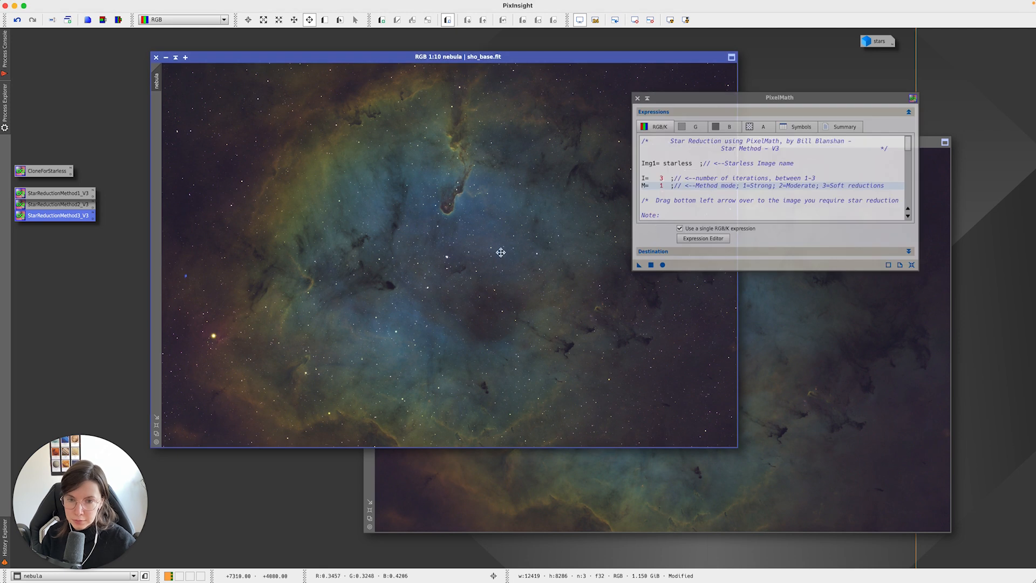
{"action": "left_click_drag", "start_coordinate": [409, 59], "coordinate": [346, 62]}
{"action": "left_click", "coordinate": [723, 102]}
{"action": "left_click_drag", "start_coordinate": [758, 100], "coordinate": [822, 93]}
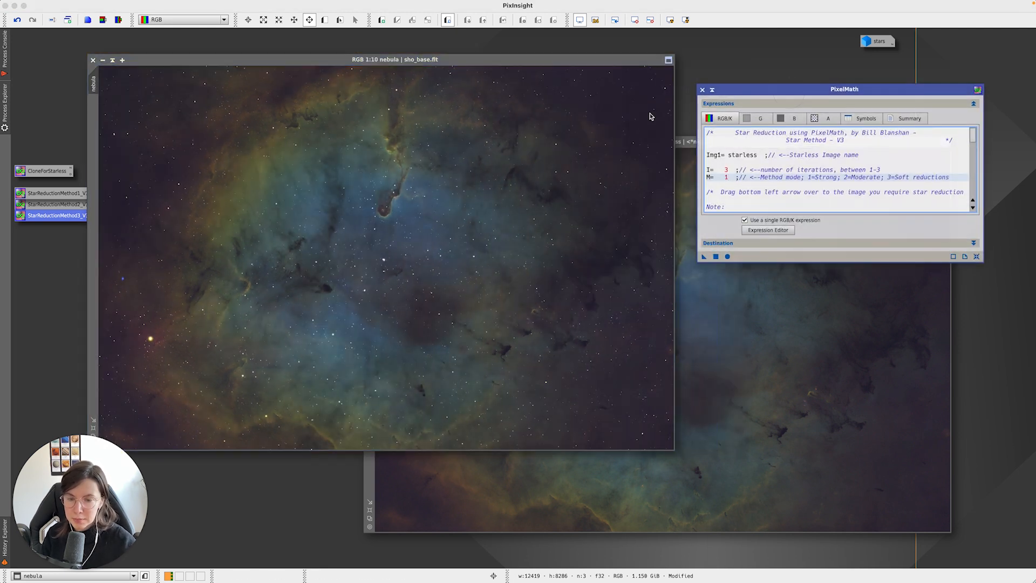
- Compare the maximized nebula image without and with the star reduction, and review the I and M settings in PixelMath
{"action": "left_click", "coordinate": [152, 62]}
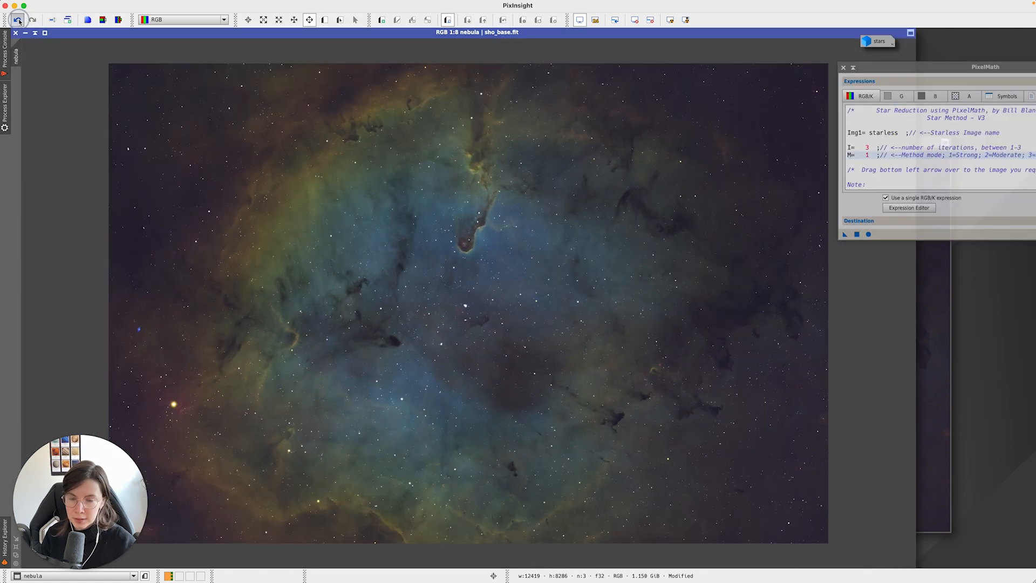
{"action": "left_click", "coordinate": [33, 20]}
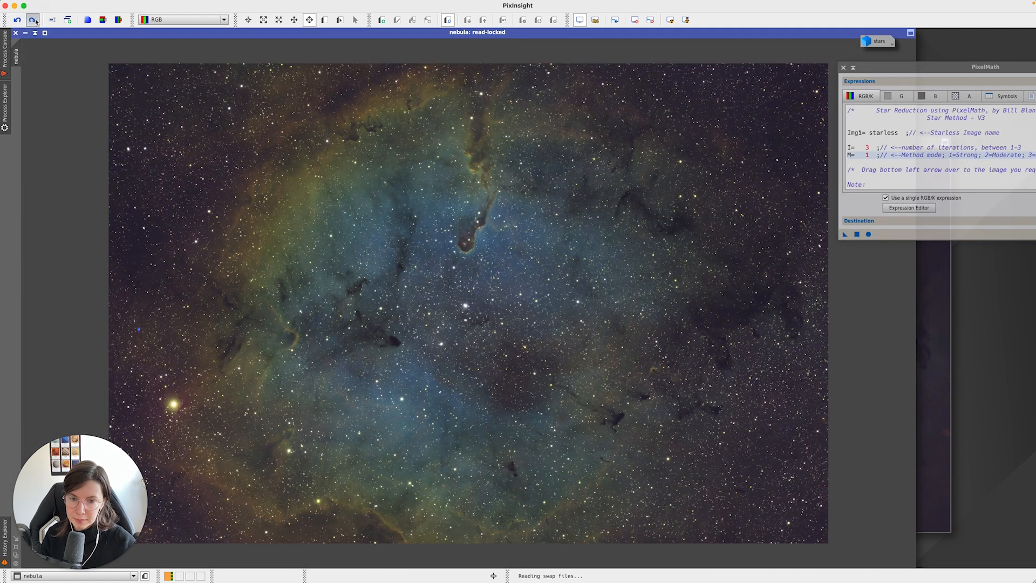
{"action": "left_click_drag", "start_coordinate": [901, 73], "coordinate": [726, 88]}
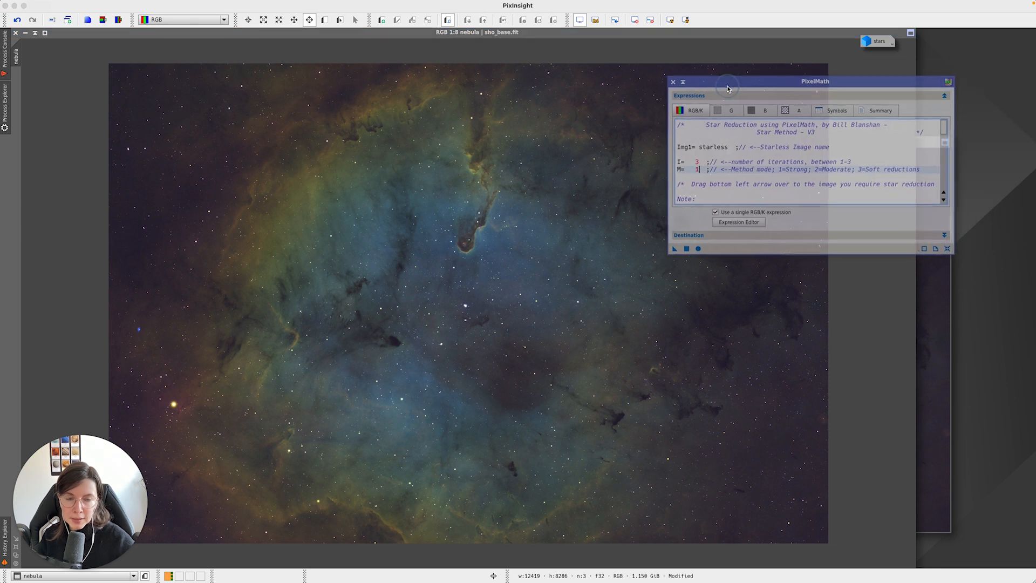
{"action": "left_click_drag", "start_coordinate": [674, 162], "coordinate": [705, 169]}
{"action": "left_click", "coordinate": [706, 170]}
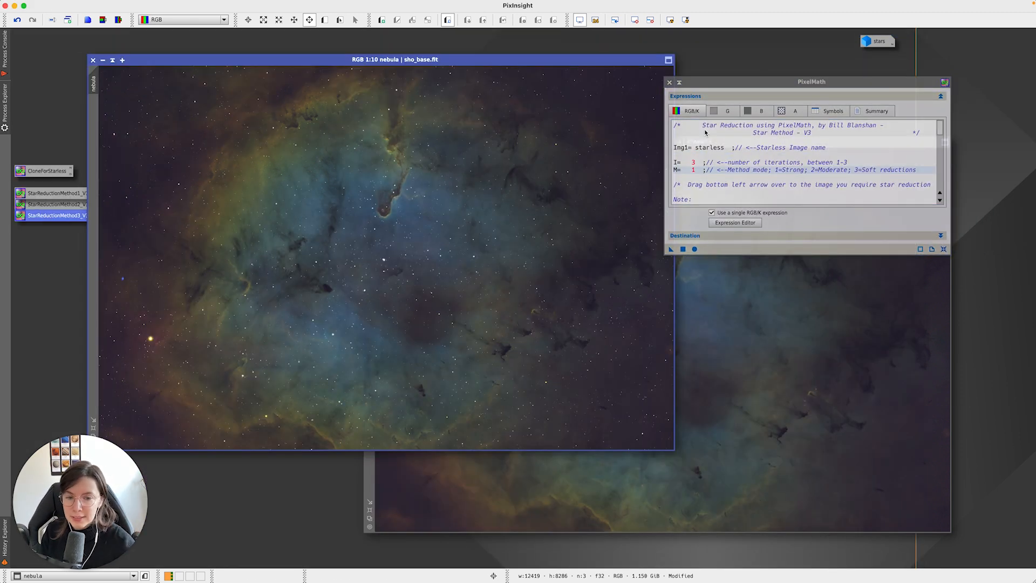